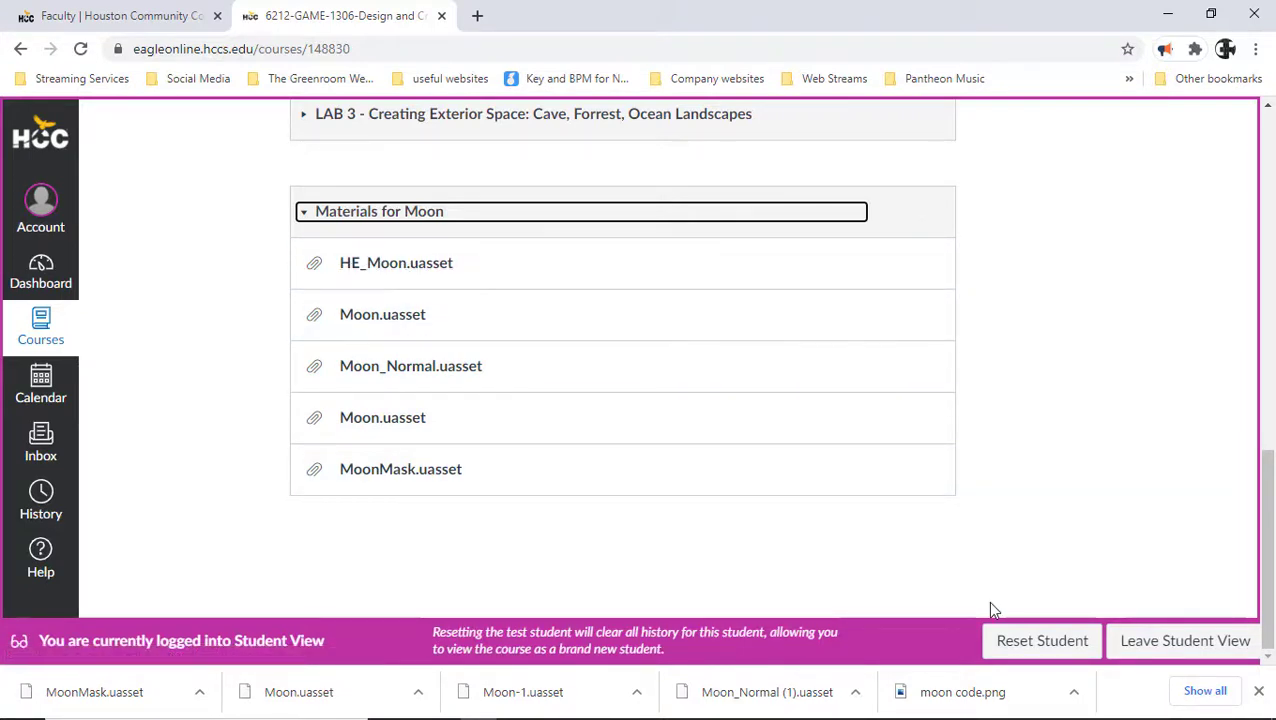
Step: Download HE_Moon.uasset from the course's Materials for Moon module
{"action": "scroll", "coordinate": [575, 480], "scroll_direction": "up", "scroll_amount": 10}
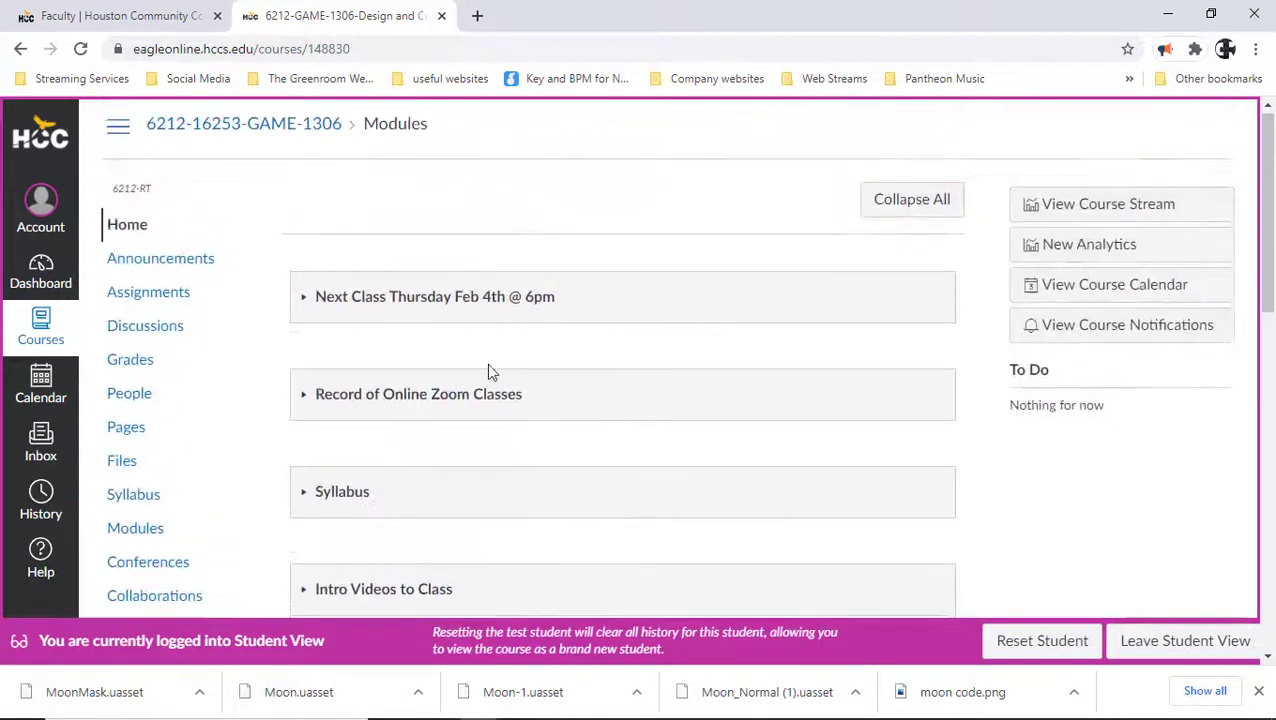
{"action": "scroll", "coordinate": [422, 424], "scroll_direction": "down", "scroll_amount": 9}
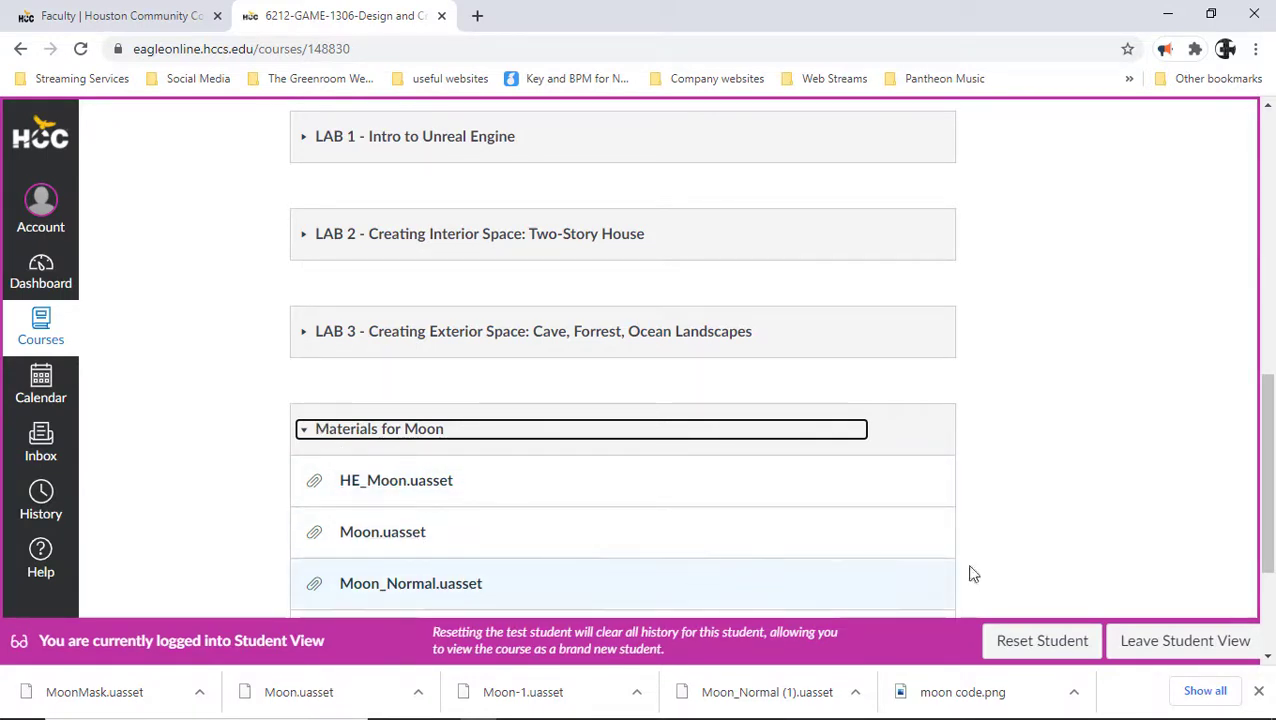
{"action": "left_click", "coordinate": [414, 483]}
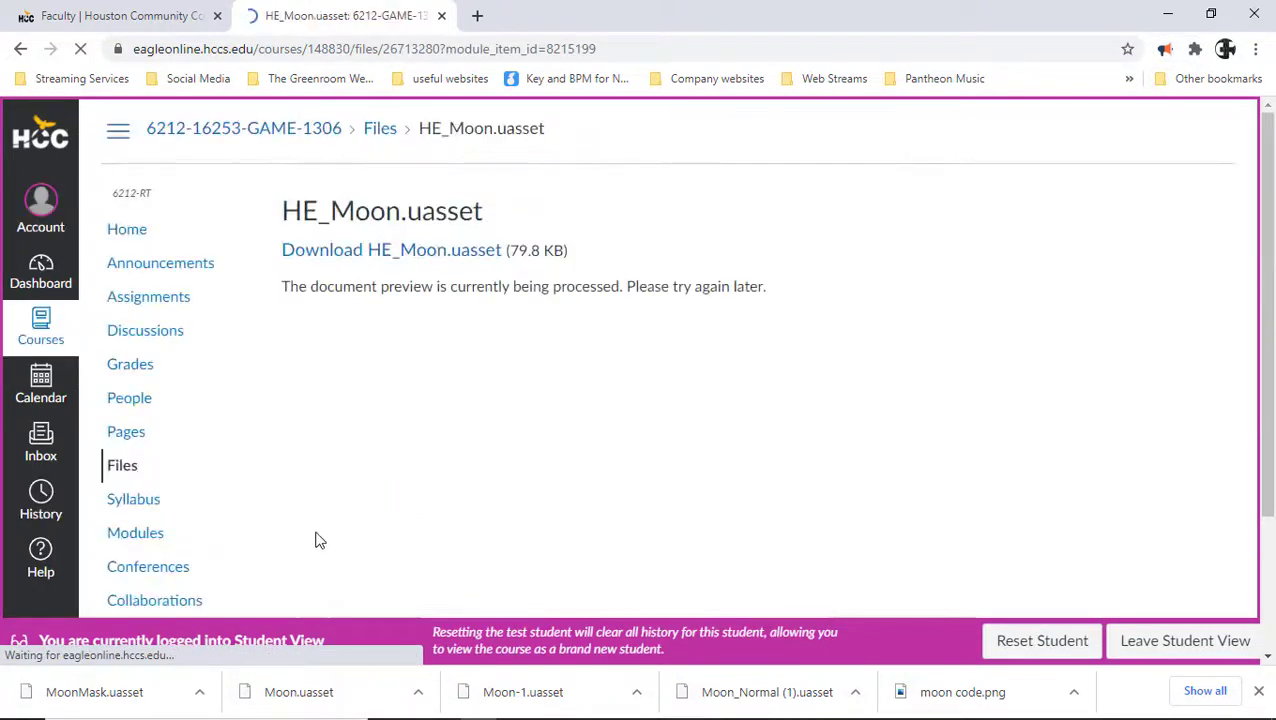
{"action": "left_click", "coordinate": [384, 258]}
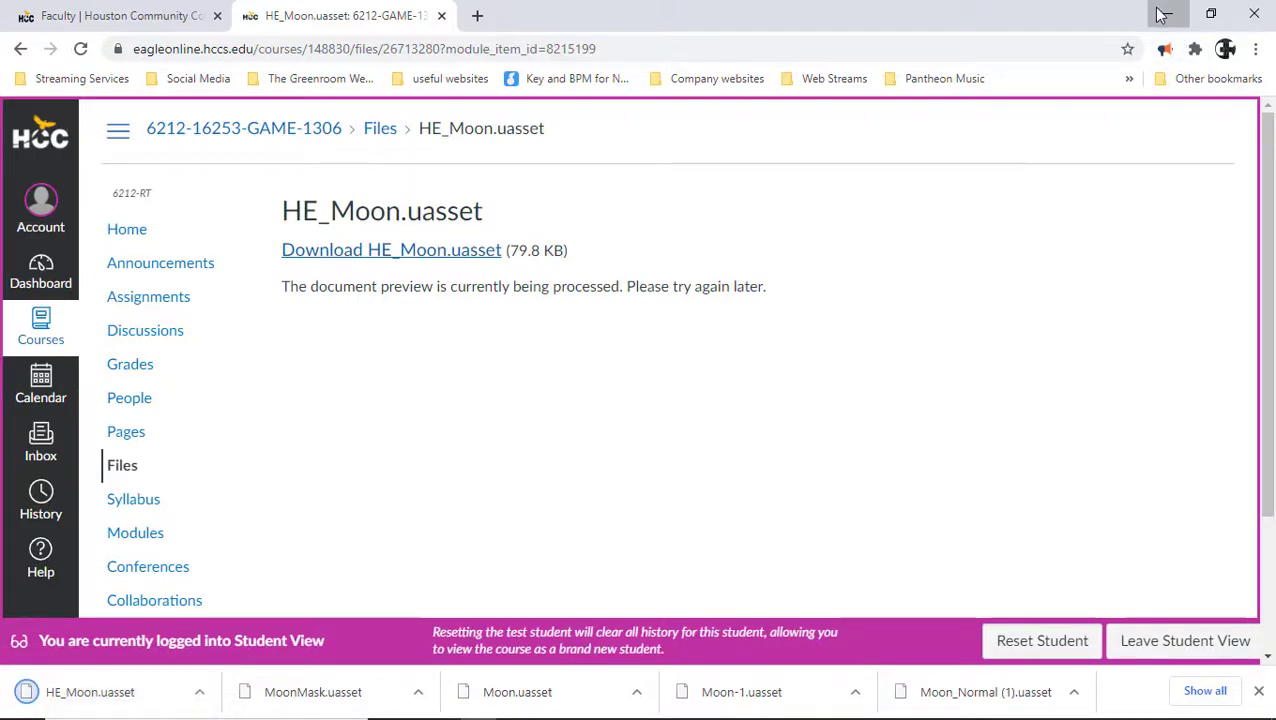
Step: Open Moon Folder on the desktop to review the collected moon files, and close it
{"action": "left_click", "coordinate": [1167, 14]}
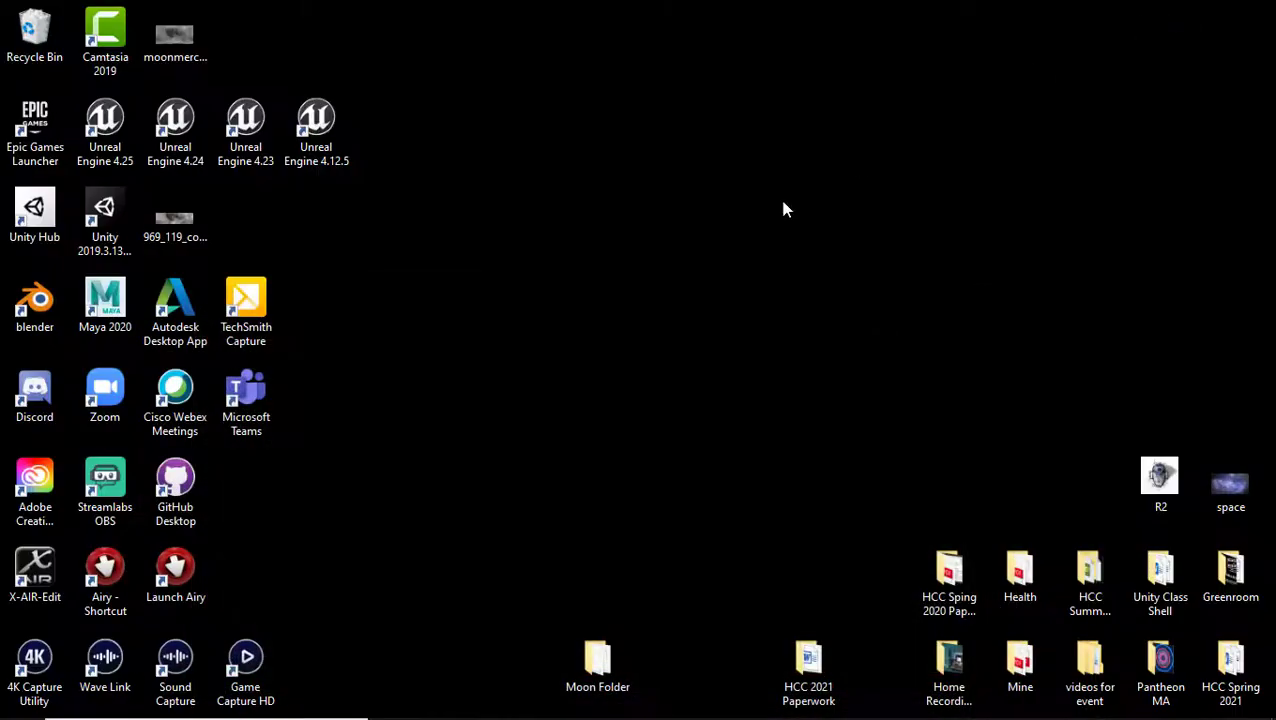
{"action": "left_click", "coordinate": [600, 668]}
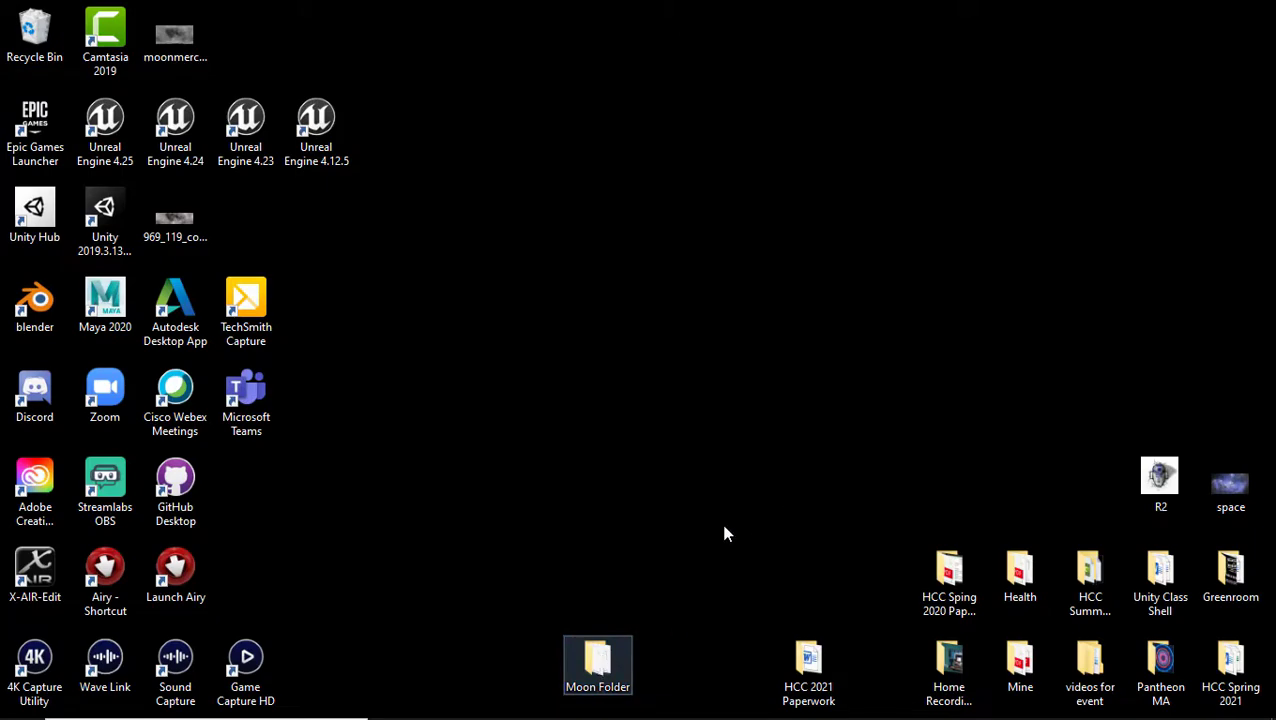
{"action": "double_click", "coordinate": [600, 662]}
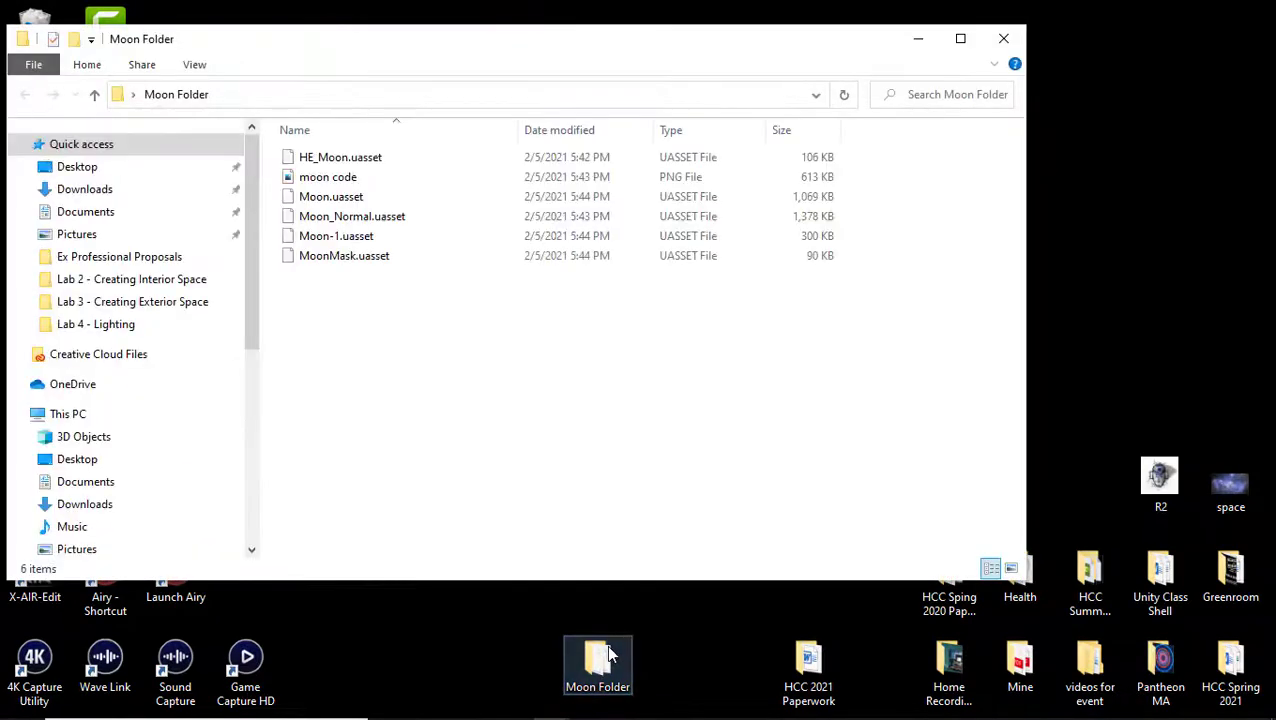
{"action": "left_click", "coordinate": [1003, 38]}
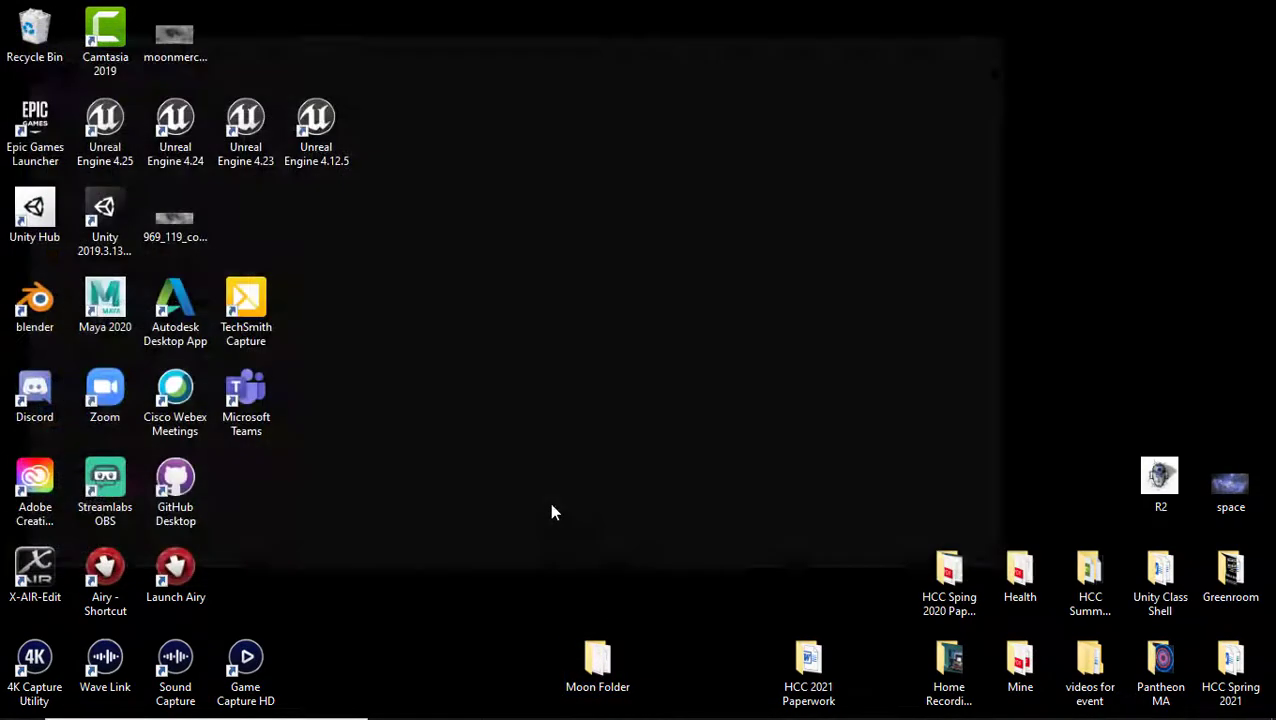
Step: In File Explorer, open the Moon_New folder inside the lab project's Content/A_MyStuff folder
{"action": "left_click", "coordinate": [551, 701]}
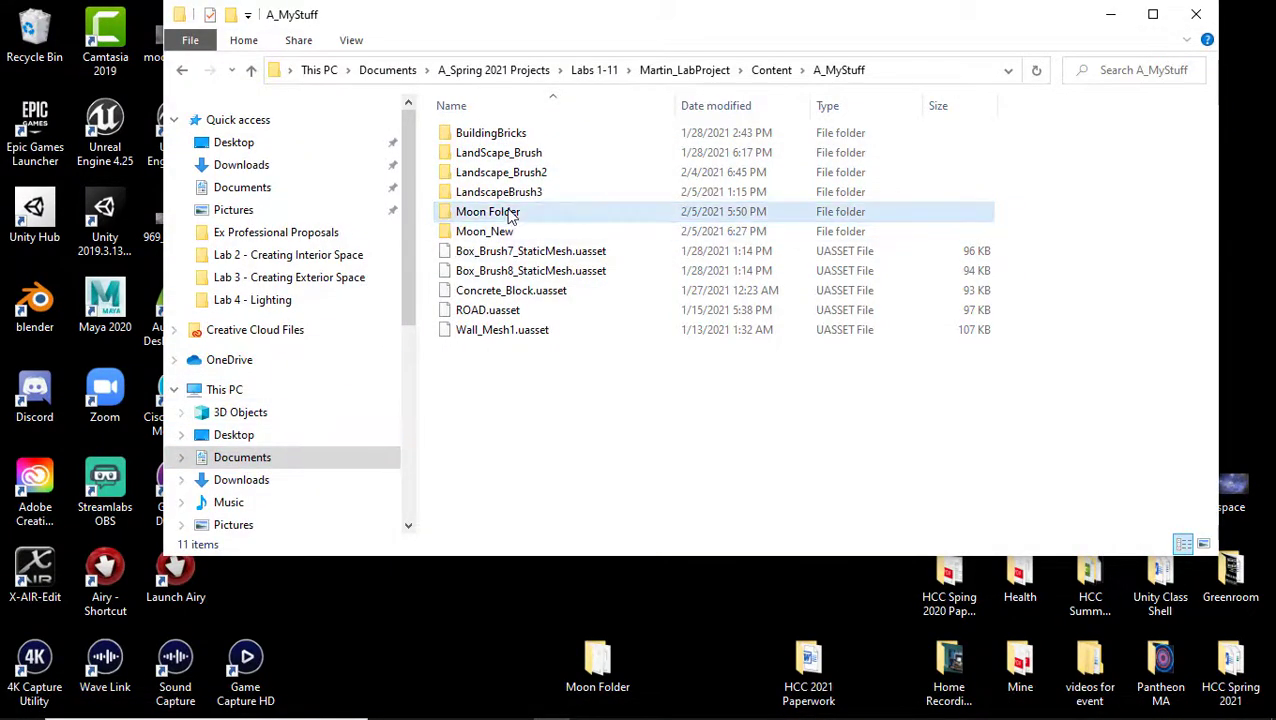
{"action": "double_click", "coordinate": [516, 232]}
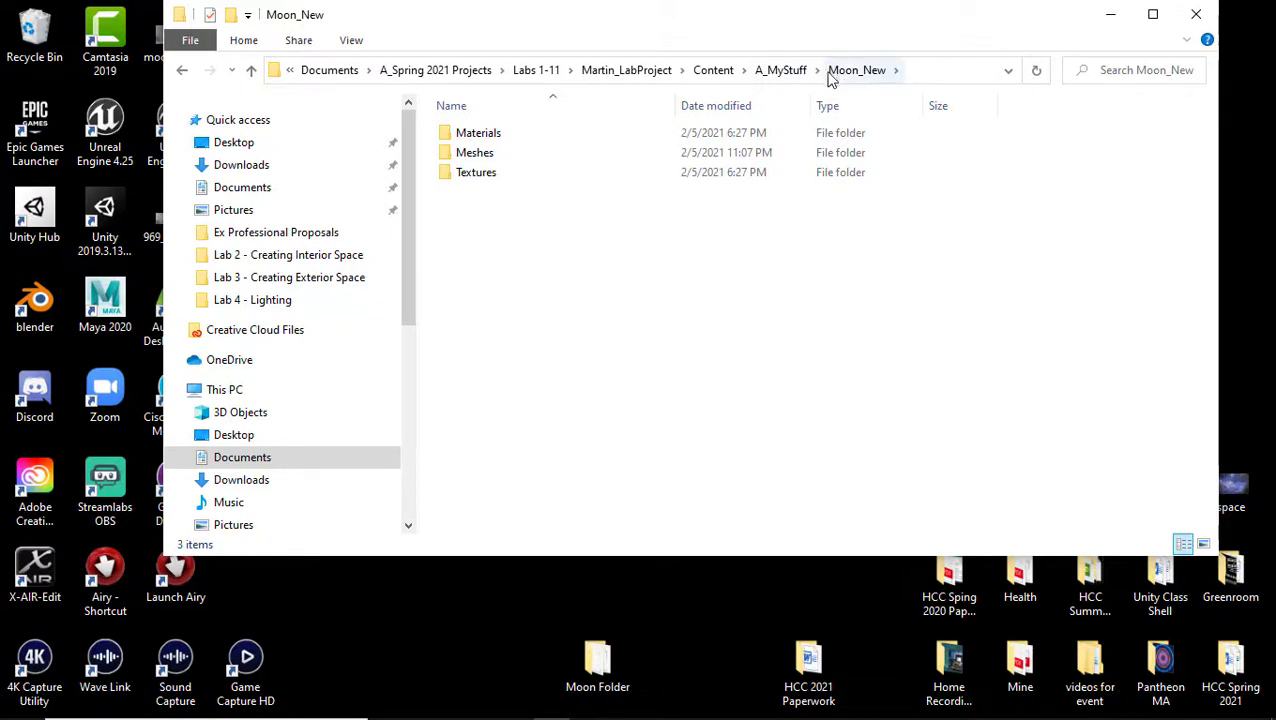
{"action": "right_click", "coordinate": [440, 621]}
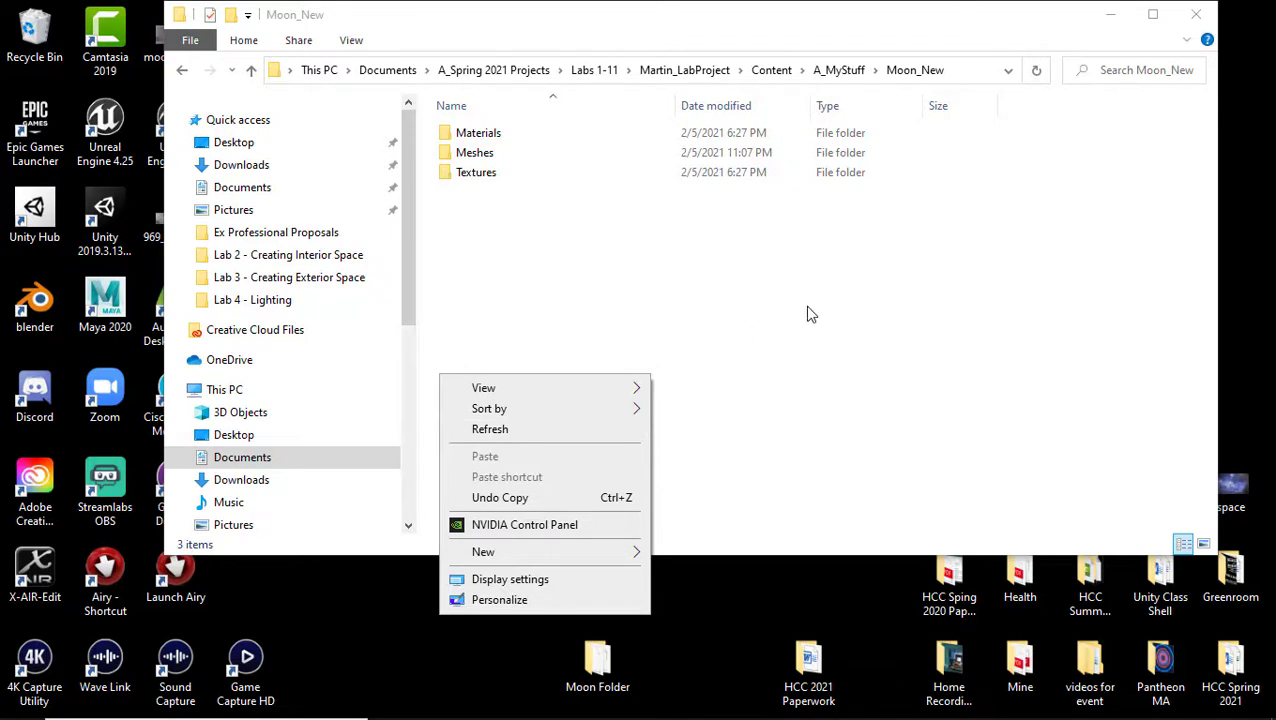
{"action": "left_click", "coordinate": [584, 258]}
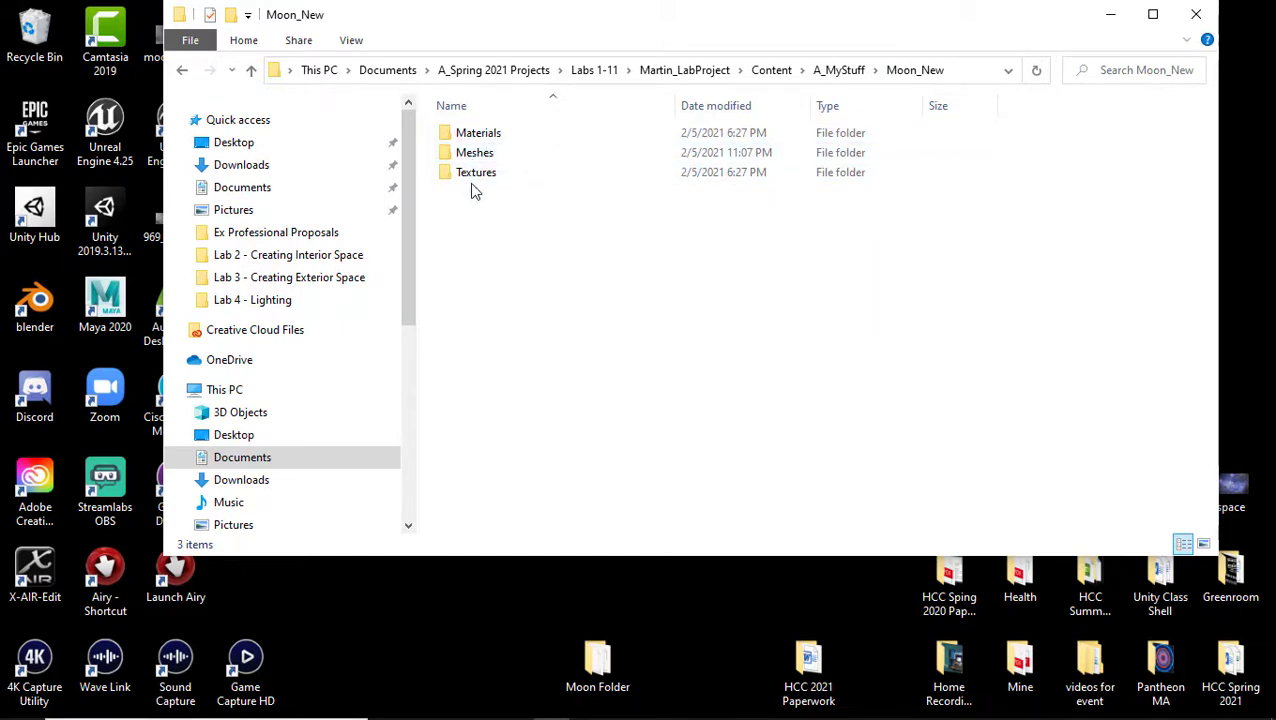
Step: Examine which moon asset files belong in the Materials, Meshes and Textures subfolders of Moon_New, and close the folder window
{"action": "double_click", "coordinate": [513, 134]}
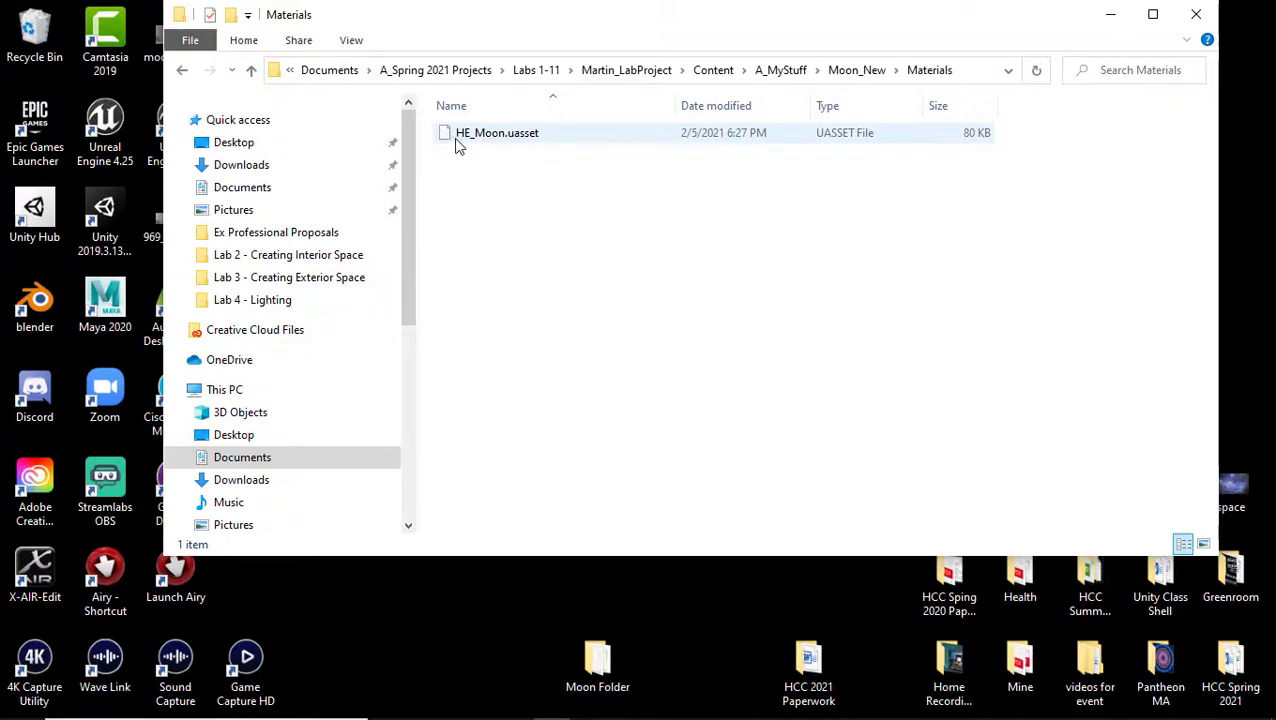
{"action": "left_click", "coordinate": [251, 70]}
{"action": "double_click", "coordinate": [484, 157]}
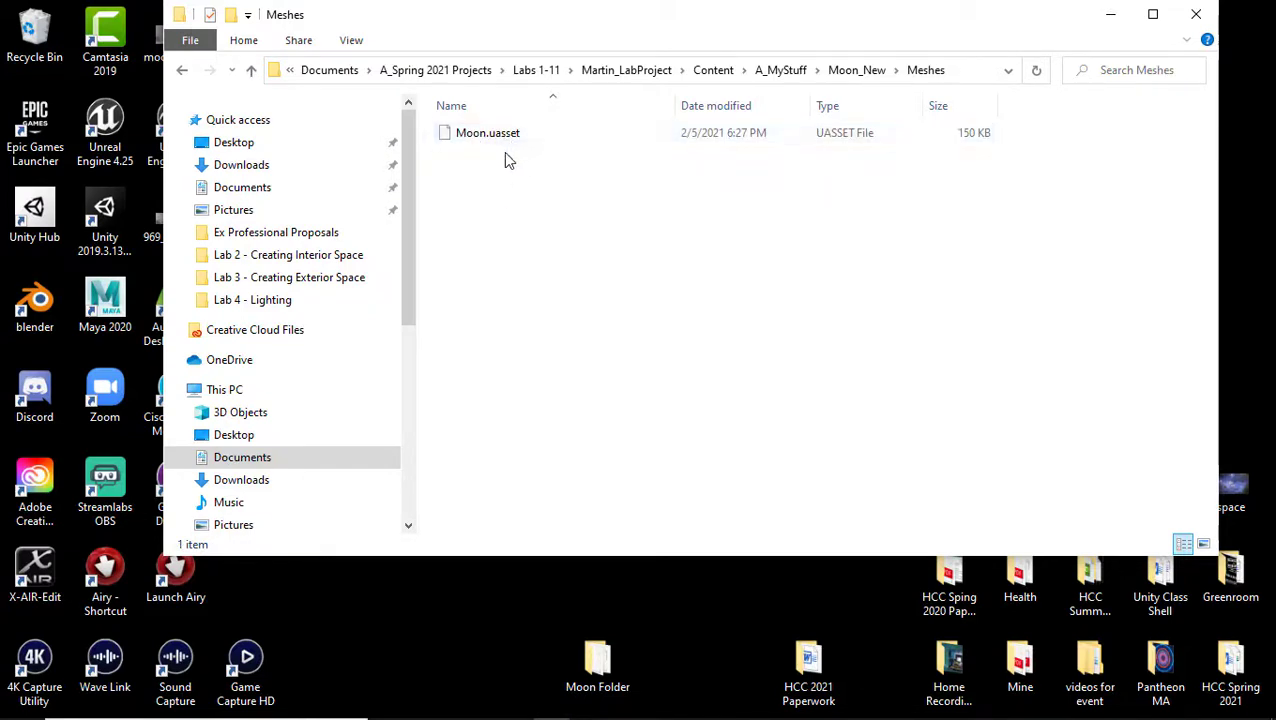
{"action": "left_click", "coordinate": [251, 70]}
{"action": "double_click", "coordinate": [517, 177]}
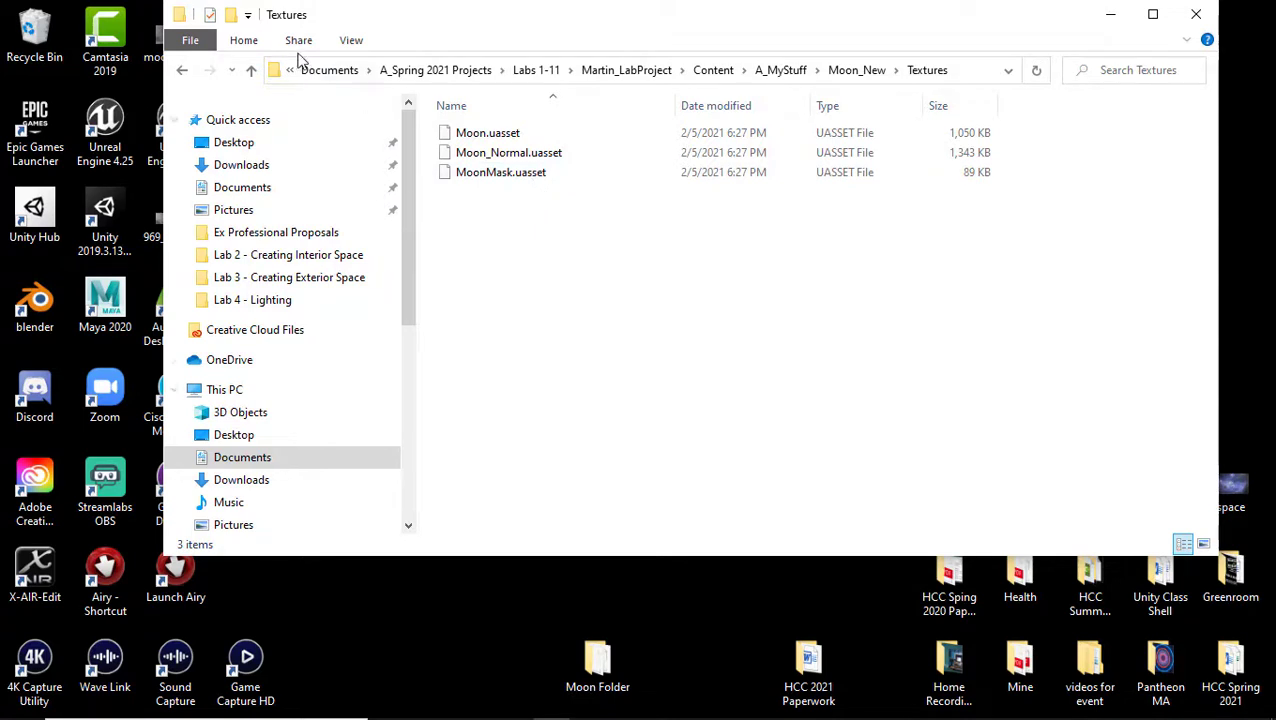
{"action": "left_click", "coordinate": [250, 70]}
{"action": "left_click", "coordinate": [500, 155]}
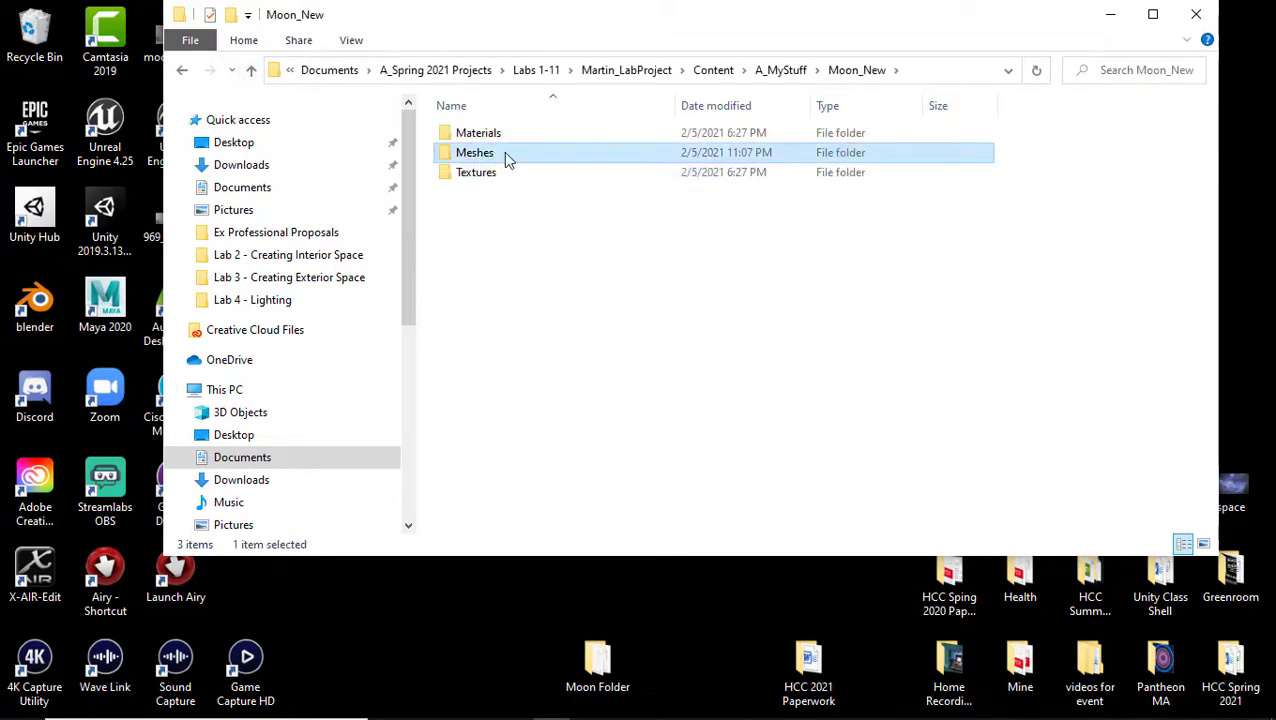
{"action": "double_click", "coordinate": [505, 155]}
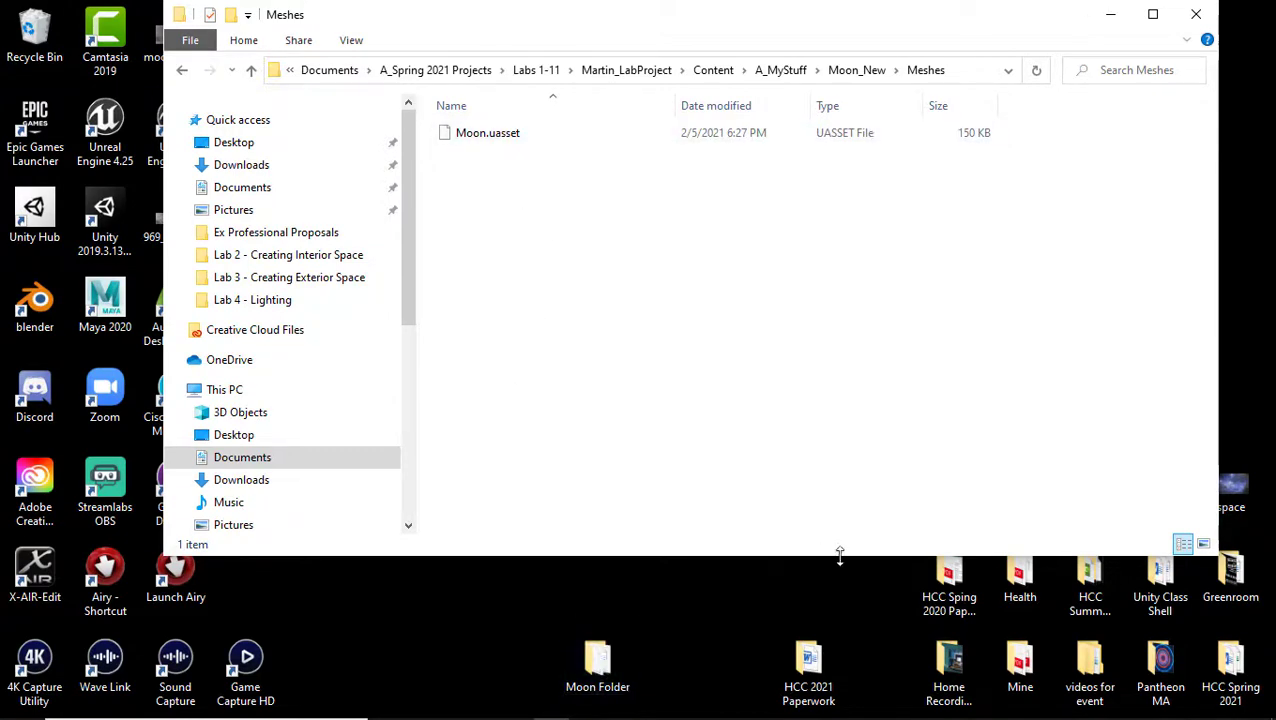
{"action": "left_click", "coordinate": [1195, 14]}
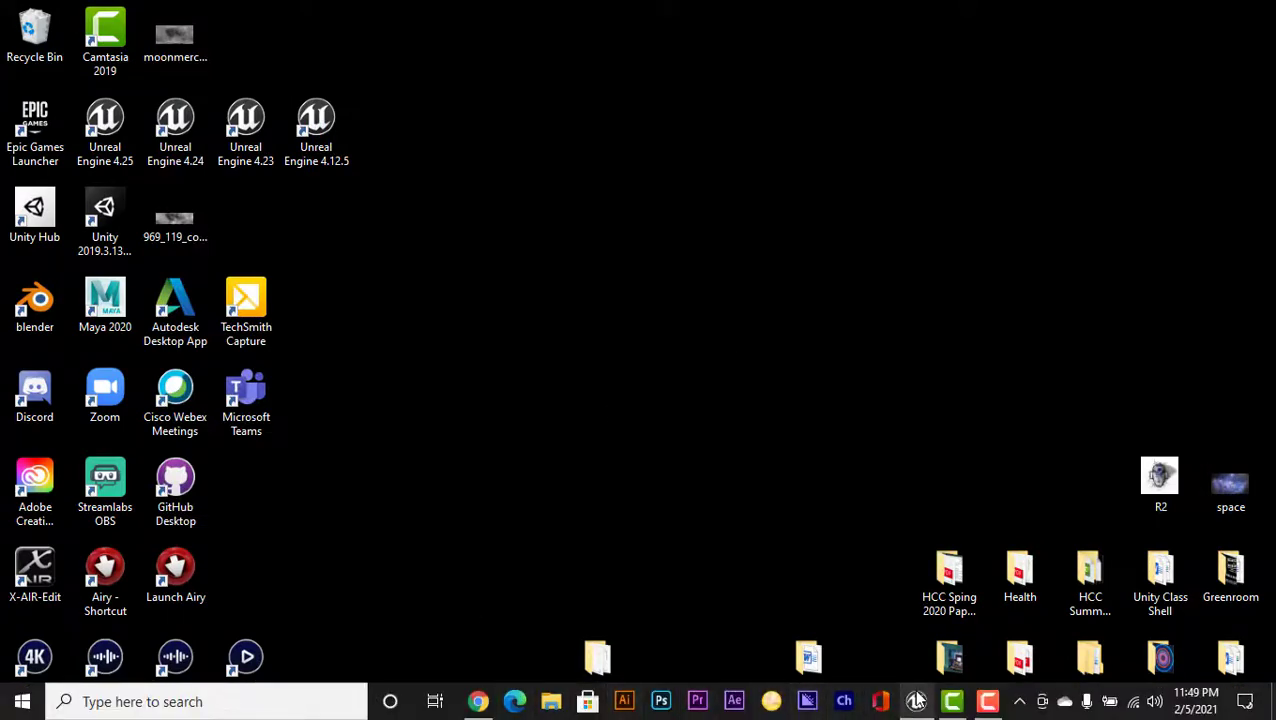
Step: Switch back to the browser and open the Moon folder in the course's Files
{"action": "left_click", "coordinate": [914, 699]}
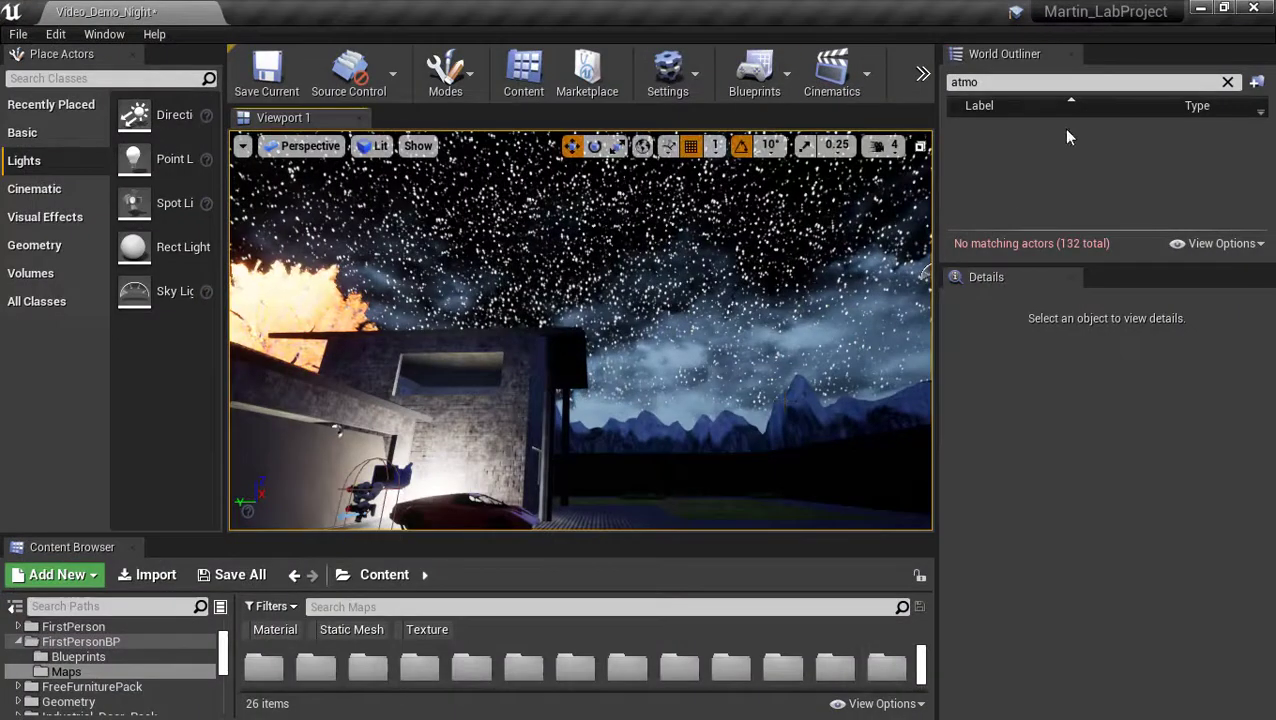
{"action": "left_click", "coordinate": [1201, 9]}
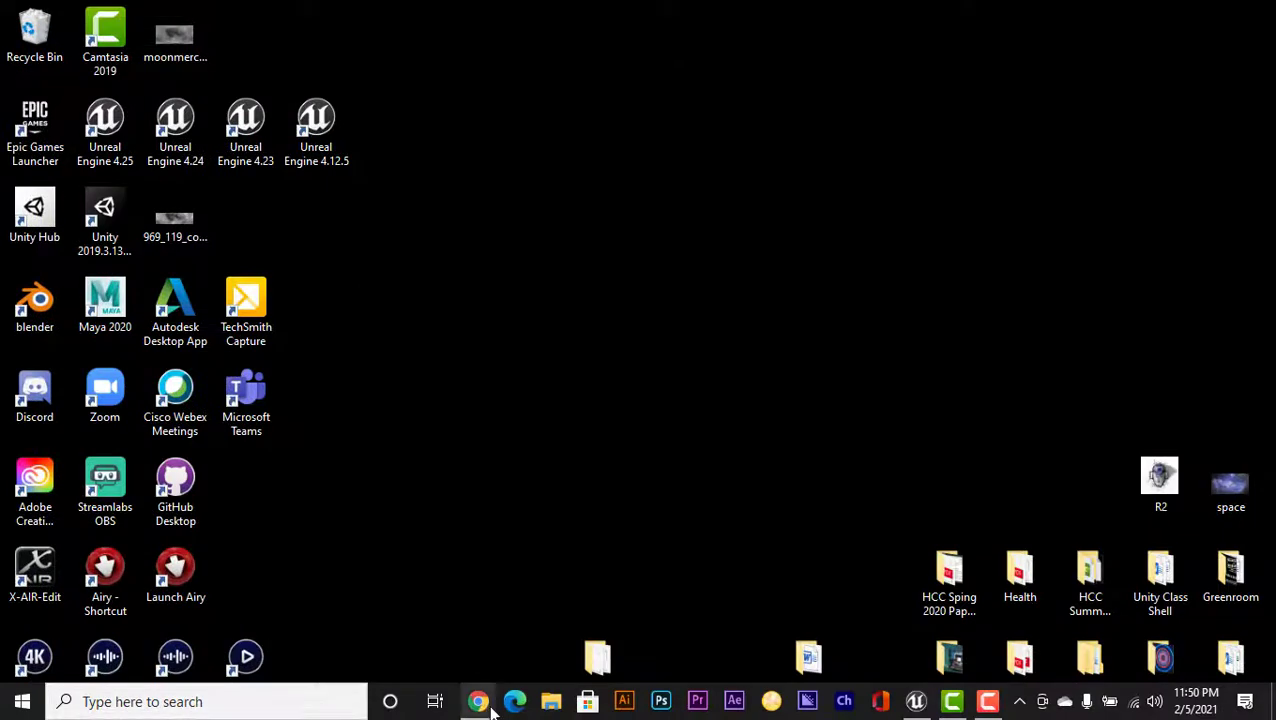
{"action": "left_click", "coordinate": [514, 700]}
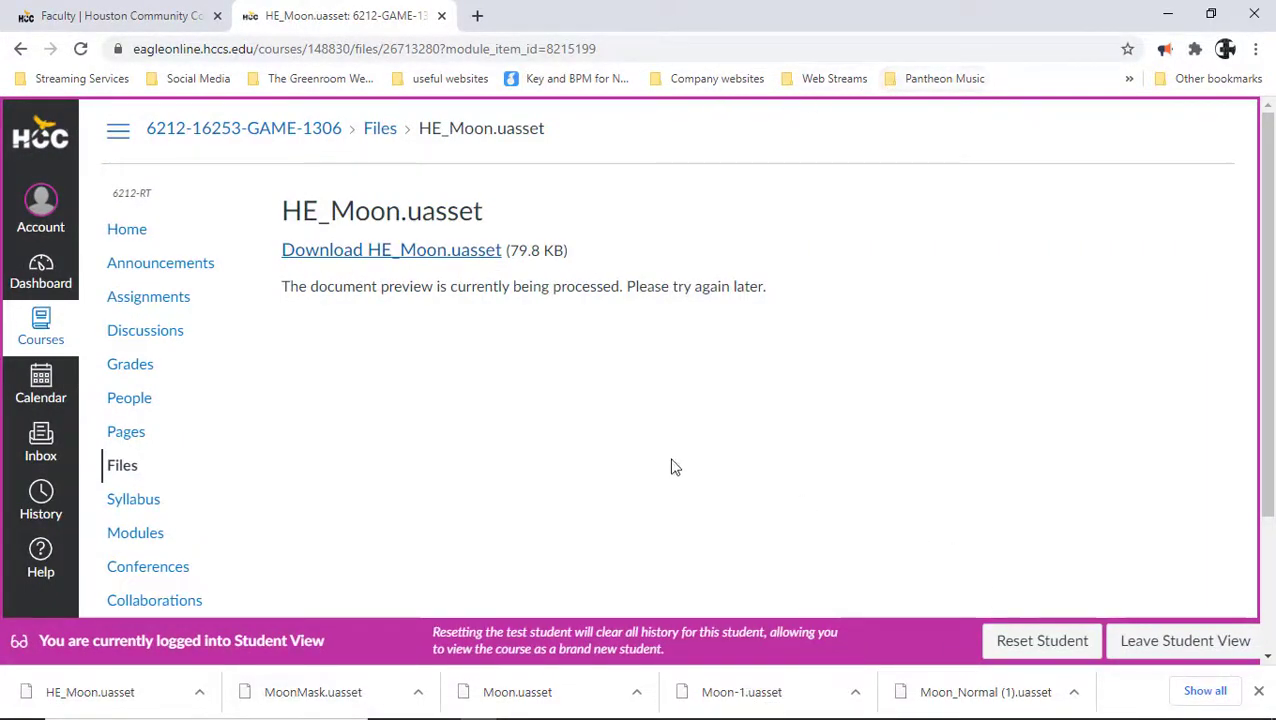
{"action": "left_click", "coordinate": [383, 130]}
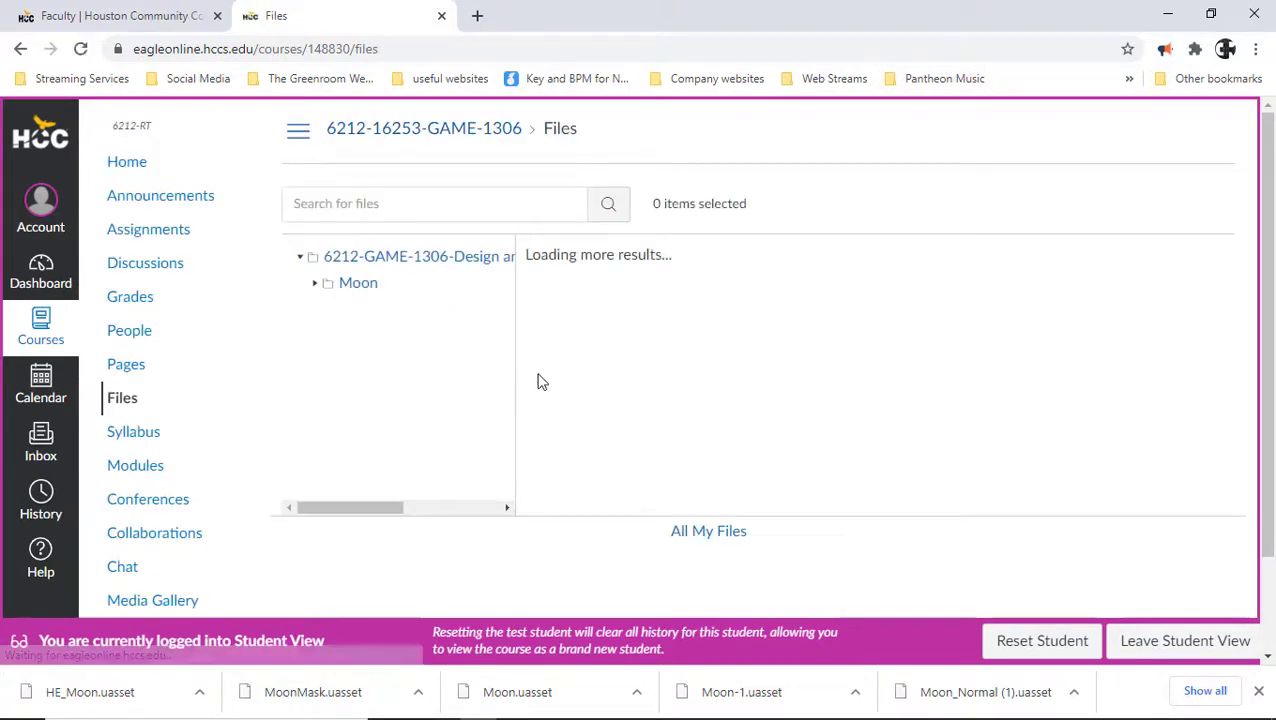
{"action": "left_click", "coordinate": [348, 286]}
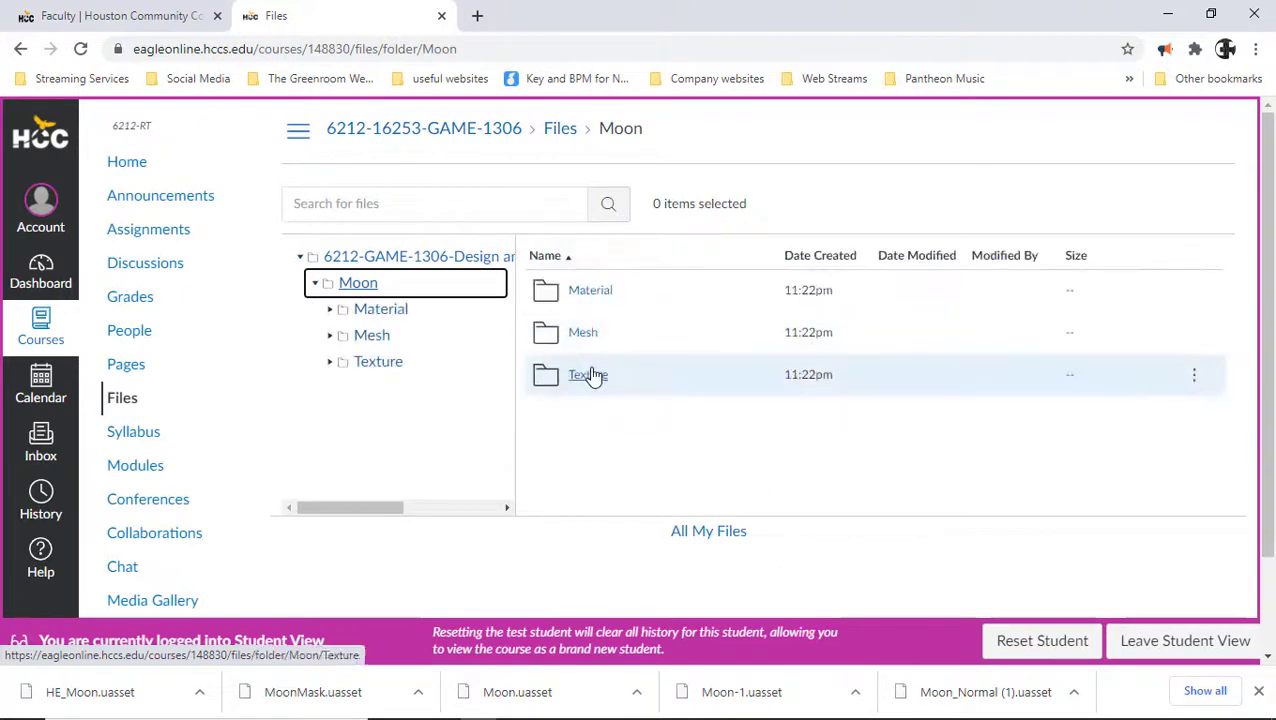
Step: Compare the files and their sizes in the course's Material, Mesh and Texture folders
{"action": "left_click", "coordinate": [592, 292]}
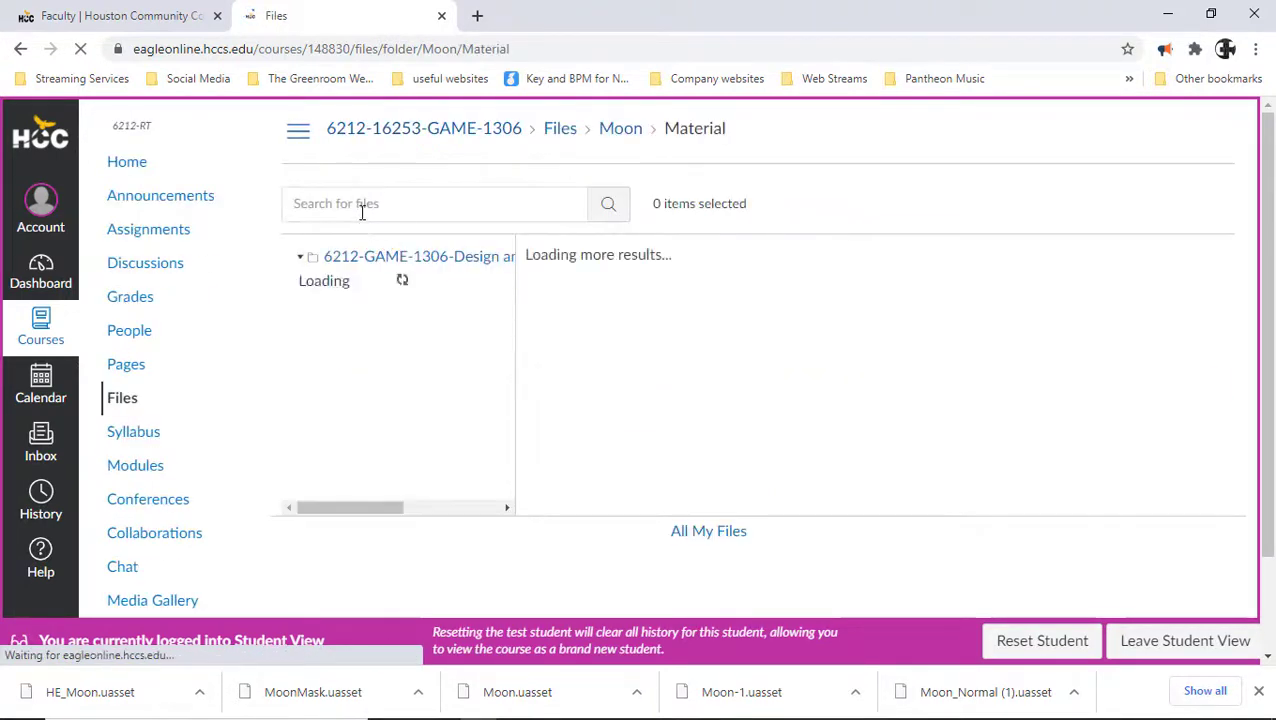
{"action": "left_click", "coordinate": [378, 337]}
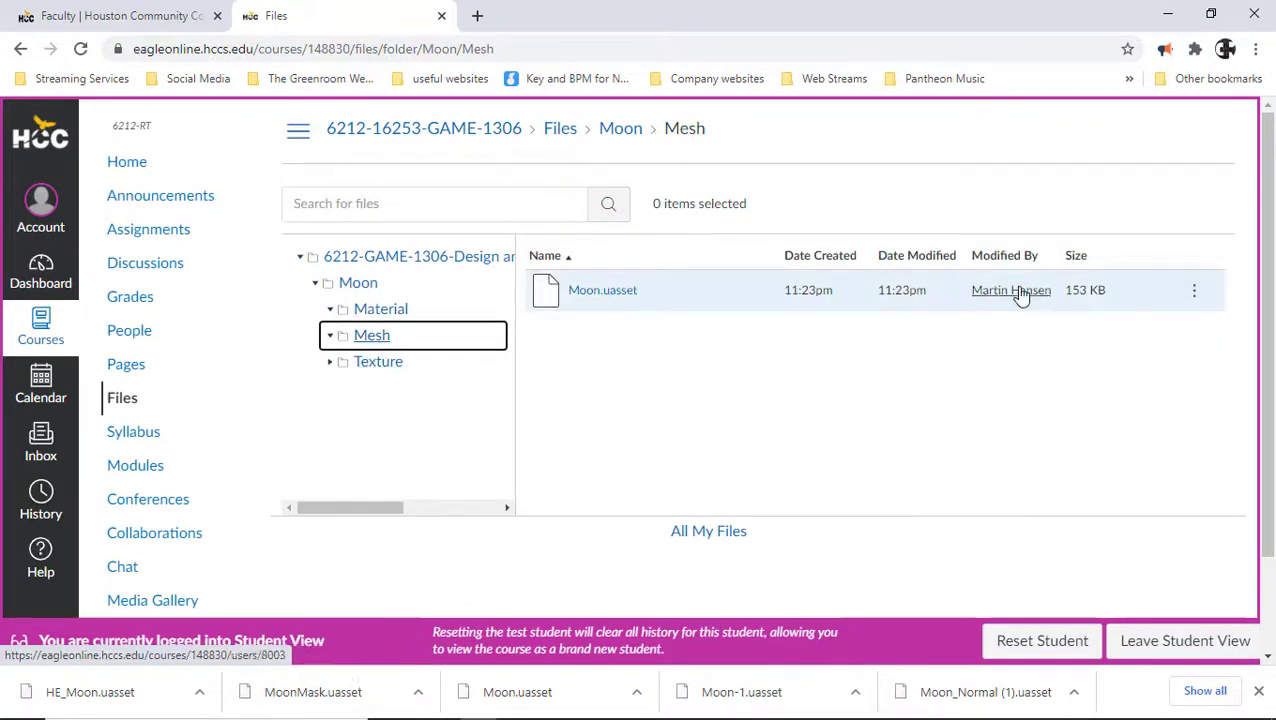
{"action": "left_click", "coordinate": [386, 364]}
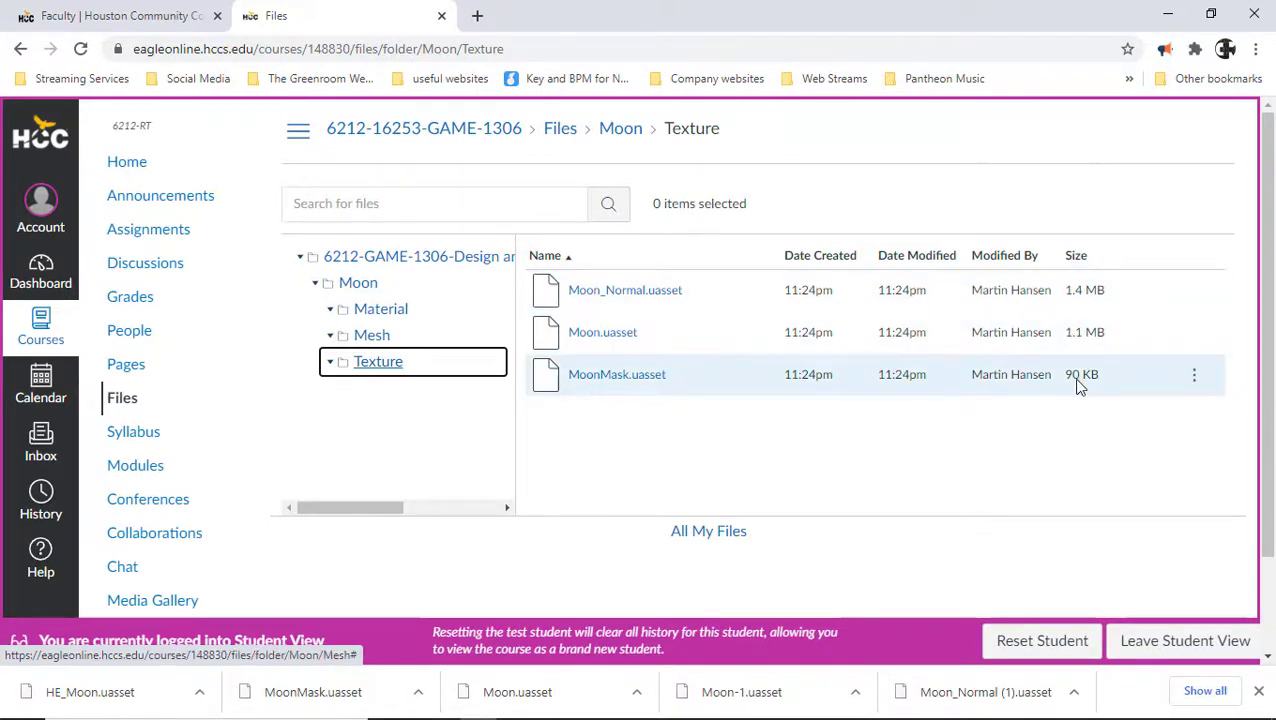
{"action": "left_click", "coordinate": [375, 337]}
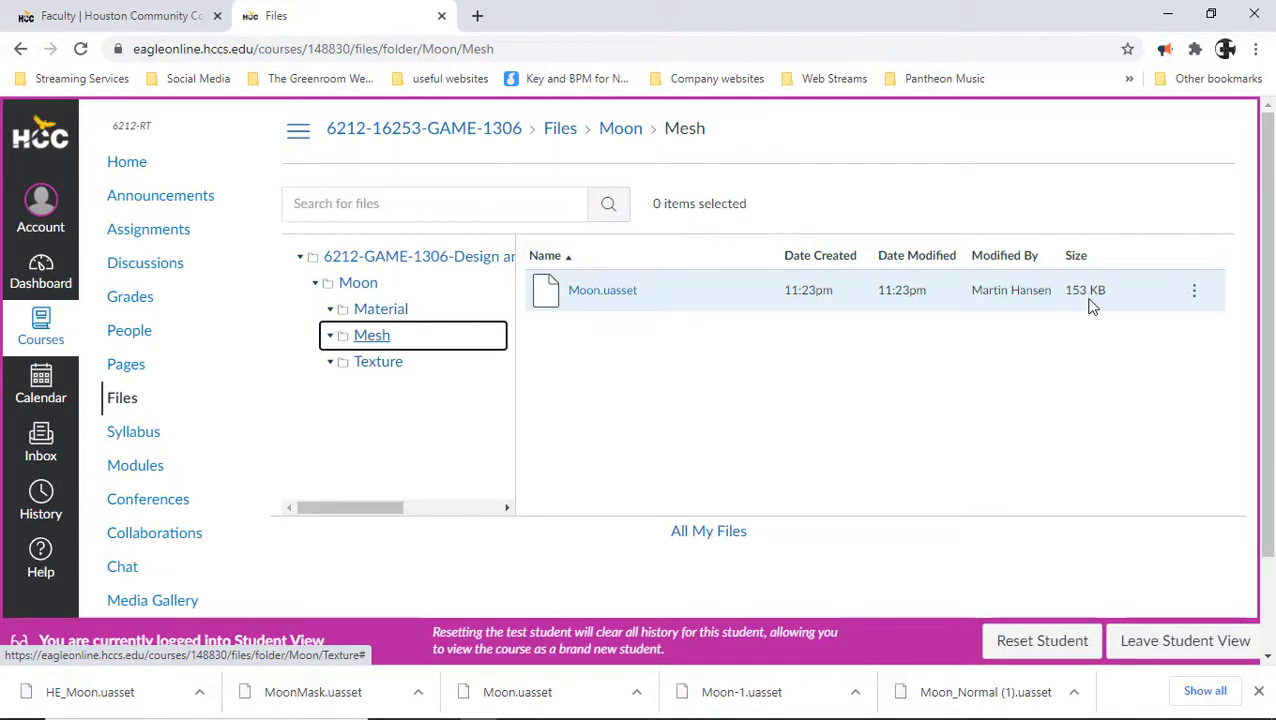
{"action": "left_click", "coordinate": [390, 311]}
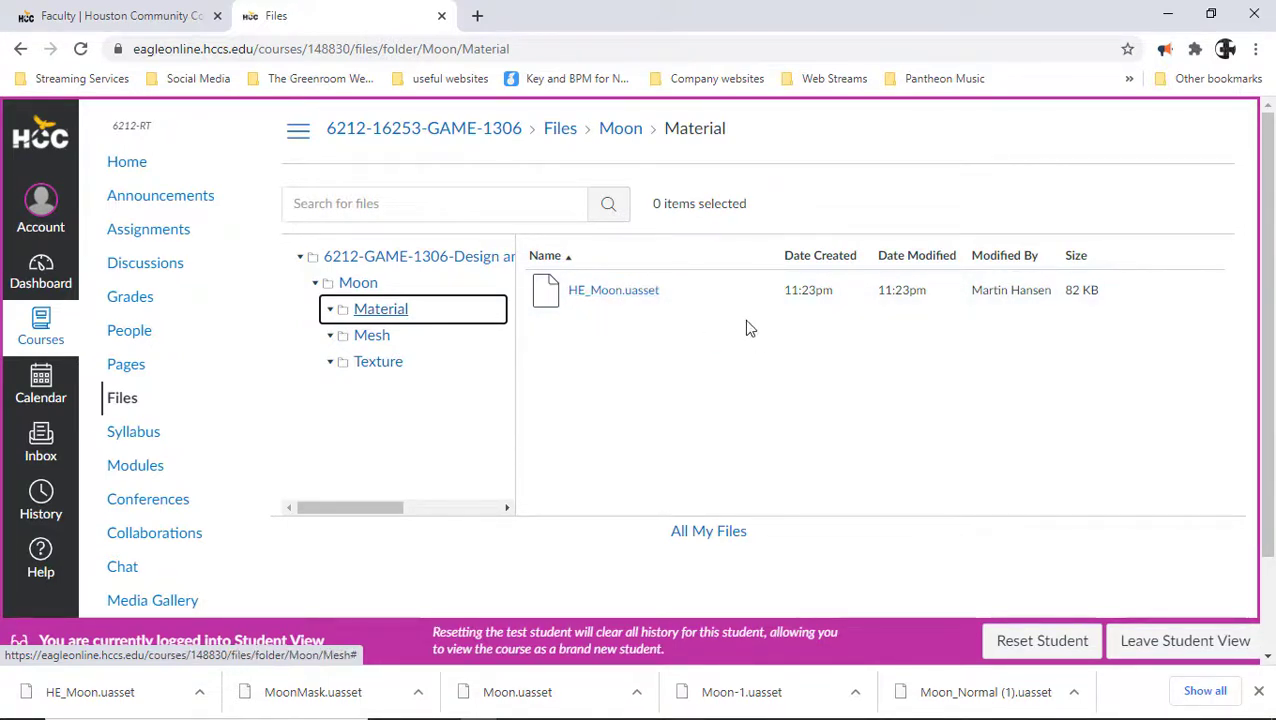
Step: Switch to the Unreal Editor and open A_MyStuff/Moon_New in an enlarged Content Browser
{"action": "left_click", "coordinate": [1167, 14]}
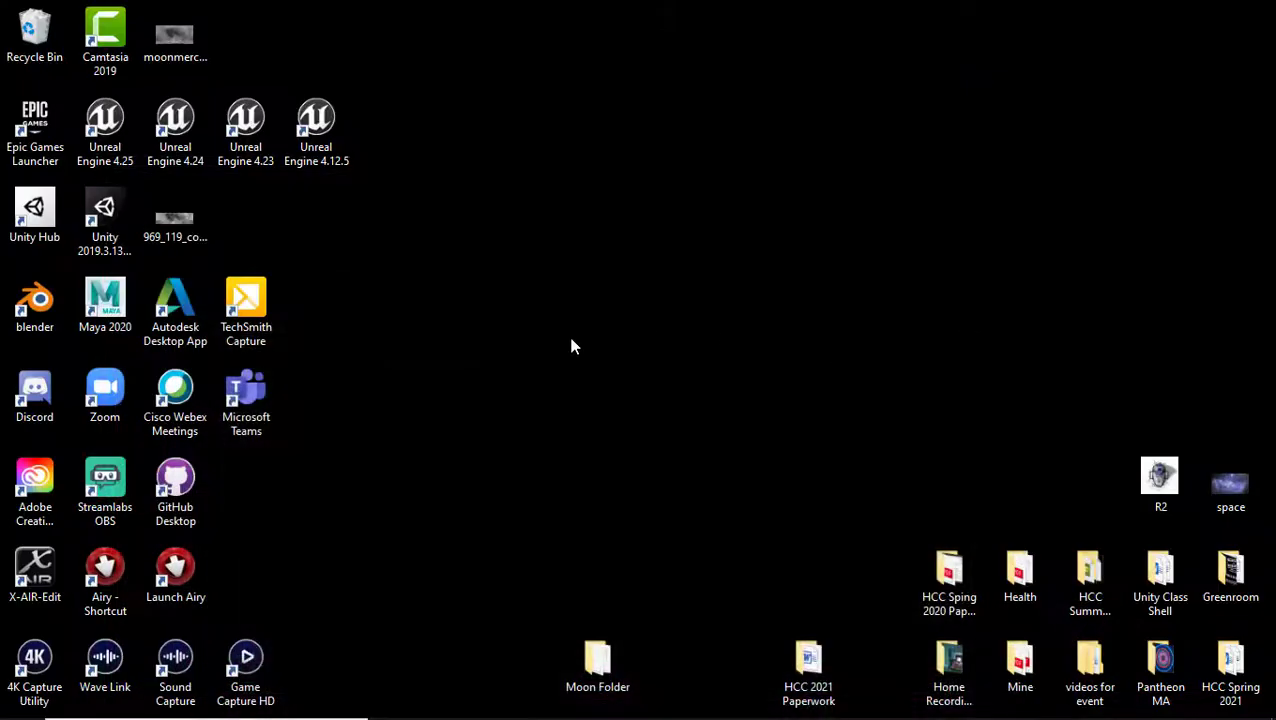
{"action": "mouse_move", "coordinate": [519, 716]}
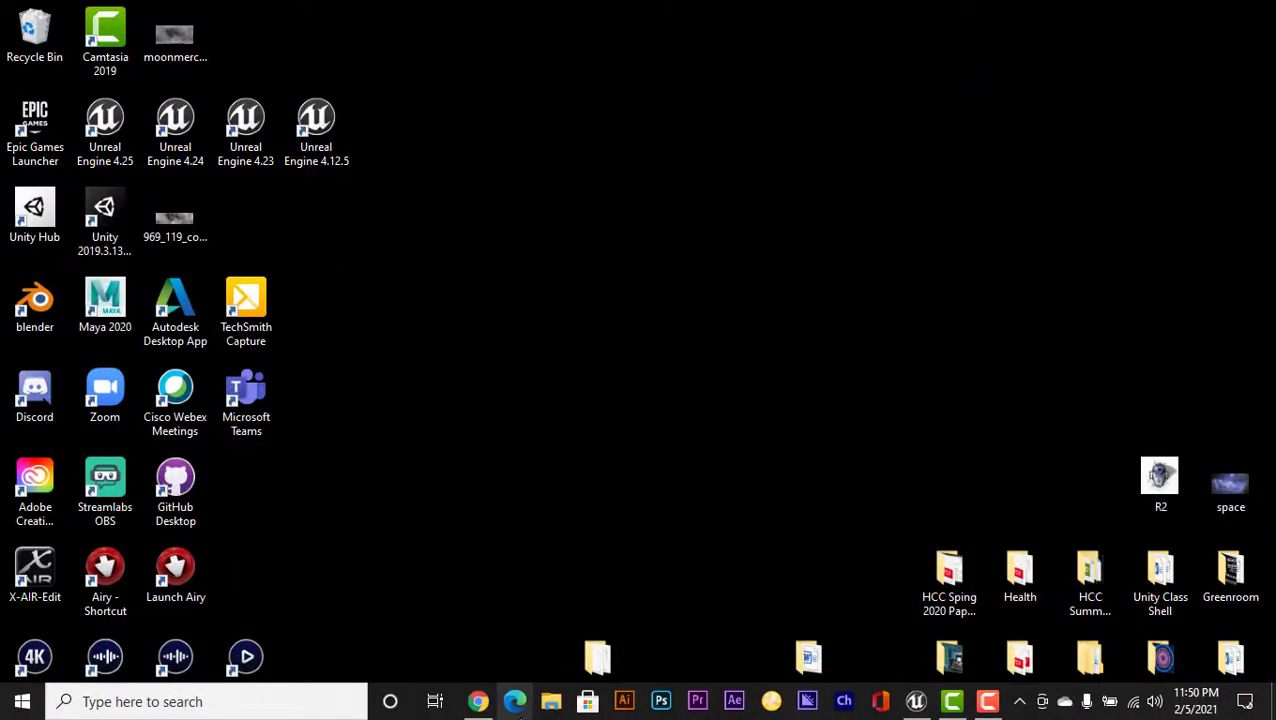
{"action": "left_click", "coordinate": [918, 703]}
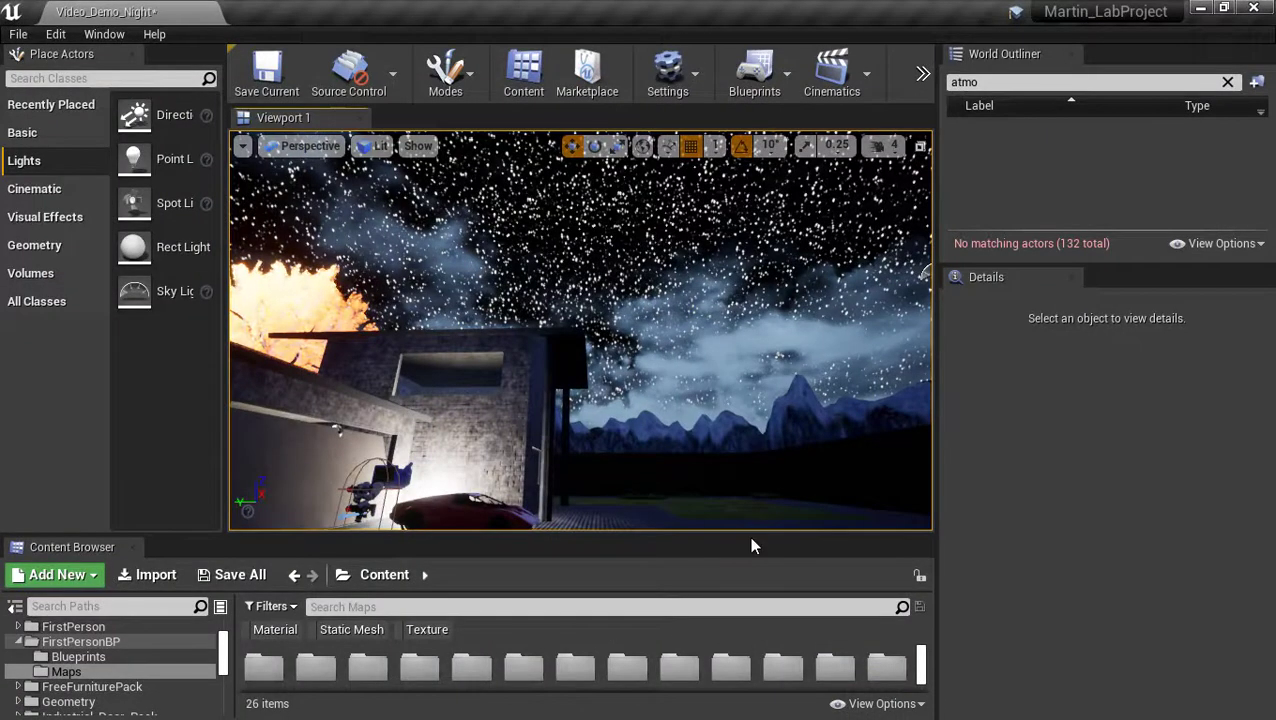
{"action": "left_click_drag", "start_coordinate": [749, 533], "coordinate": [733, 436]}
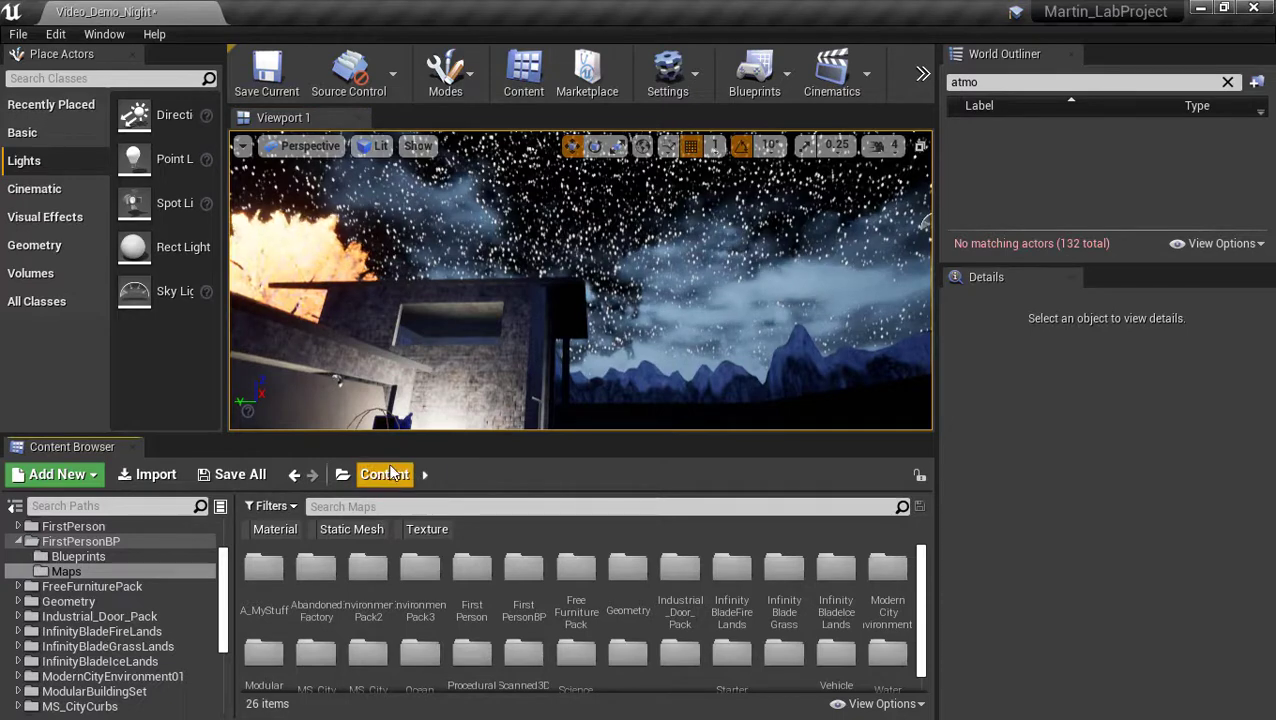
{"action": "double_click", "coordinate": [266, 590]}
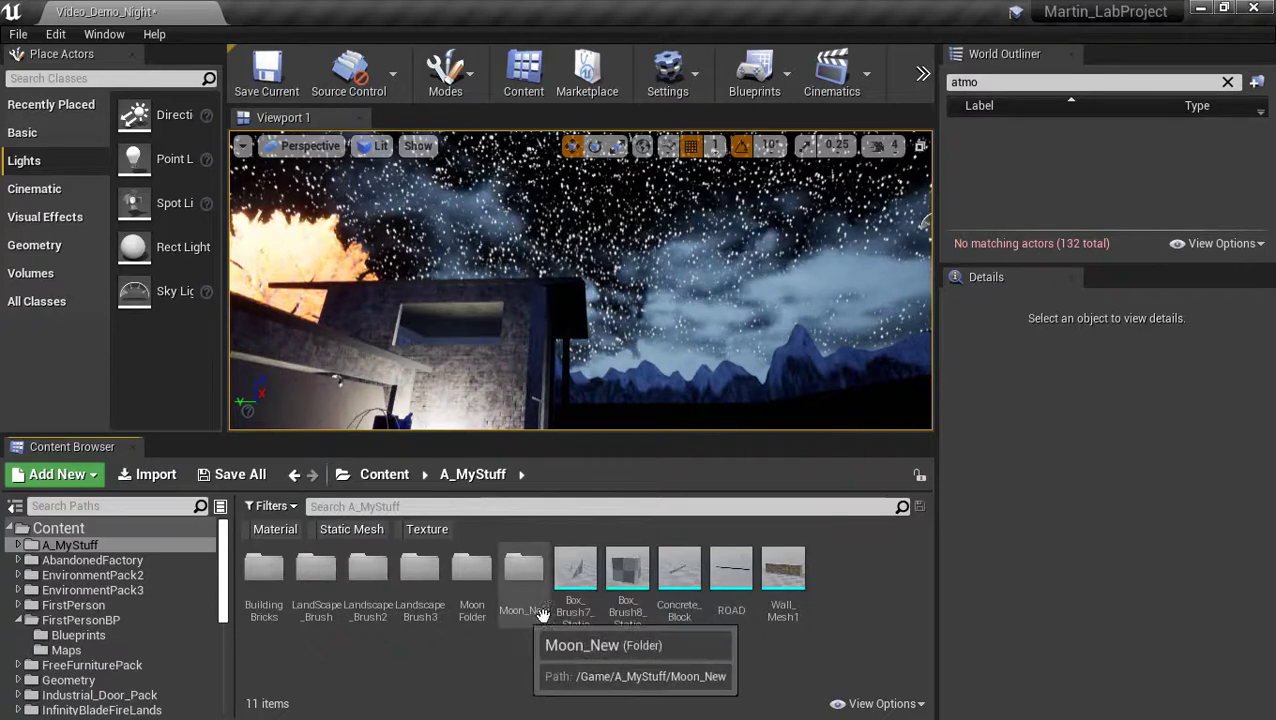
{"action": "double_click", "coordinate": [523, 575]}
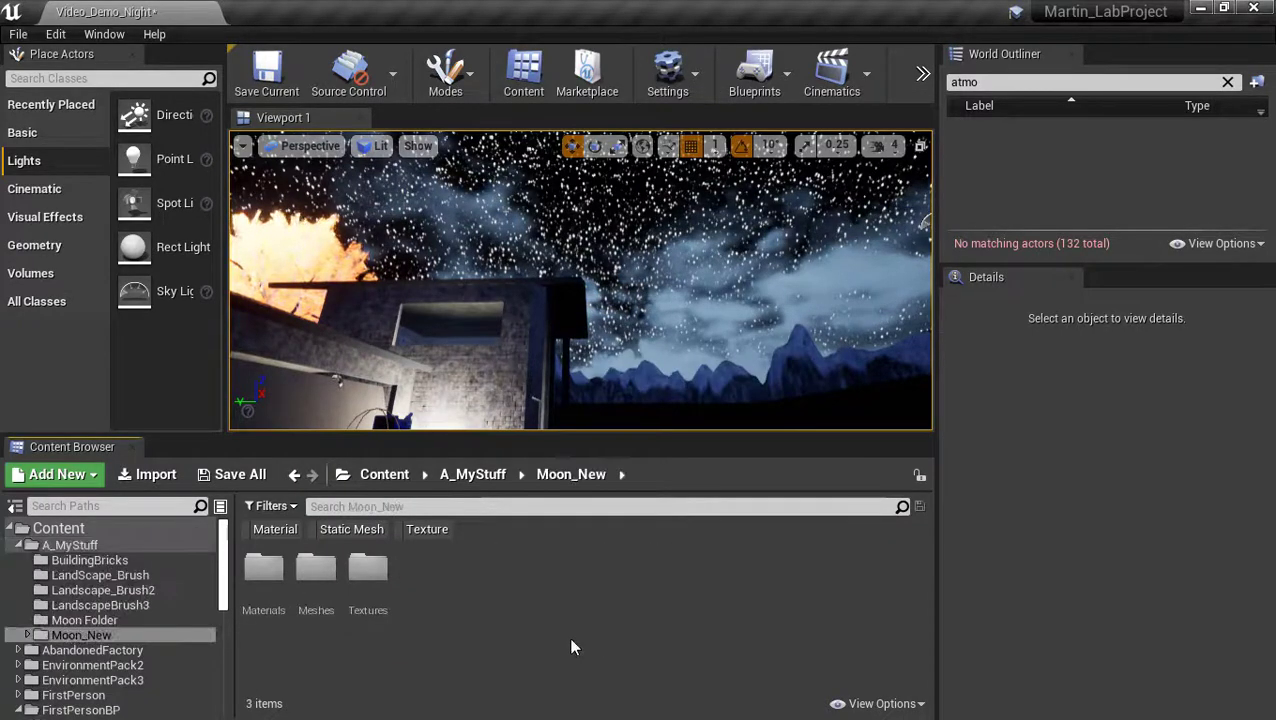
Step: Check the assets inside the Materials, Meshes and Textures subfolders of Moon_New, and return to Moon_New
{"action": "double_click", "coordinate": [268, 570]}
{"action": "left_click", "coordinate": [571, 479]}
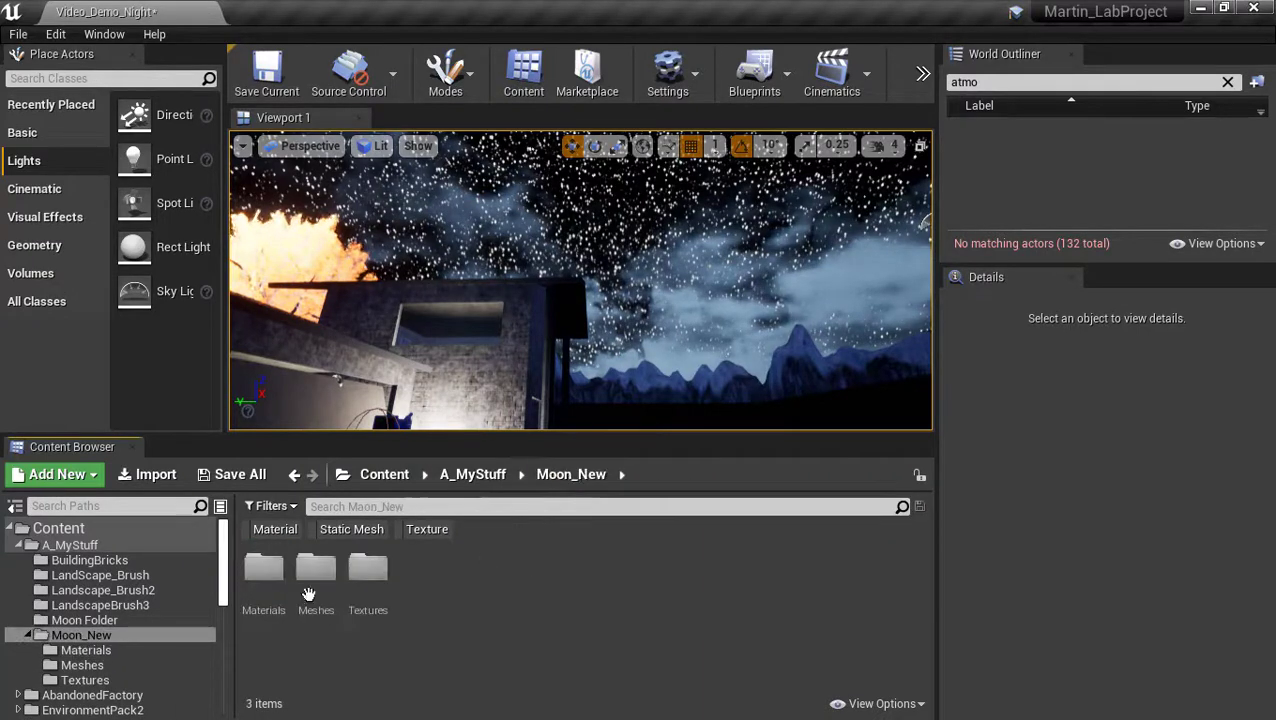
{"action": "double_click", "coordinate": [320, 569]}
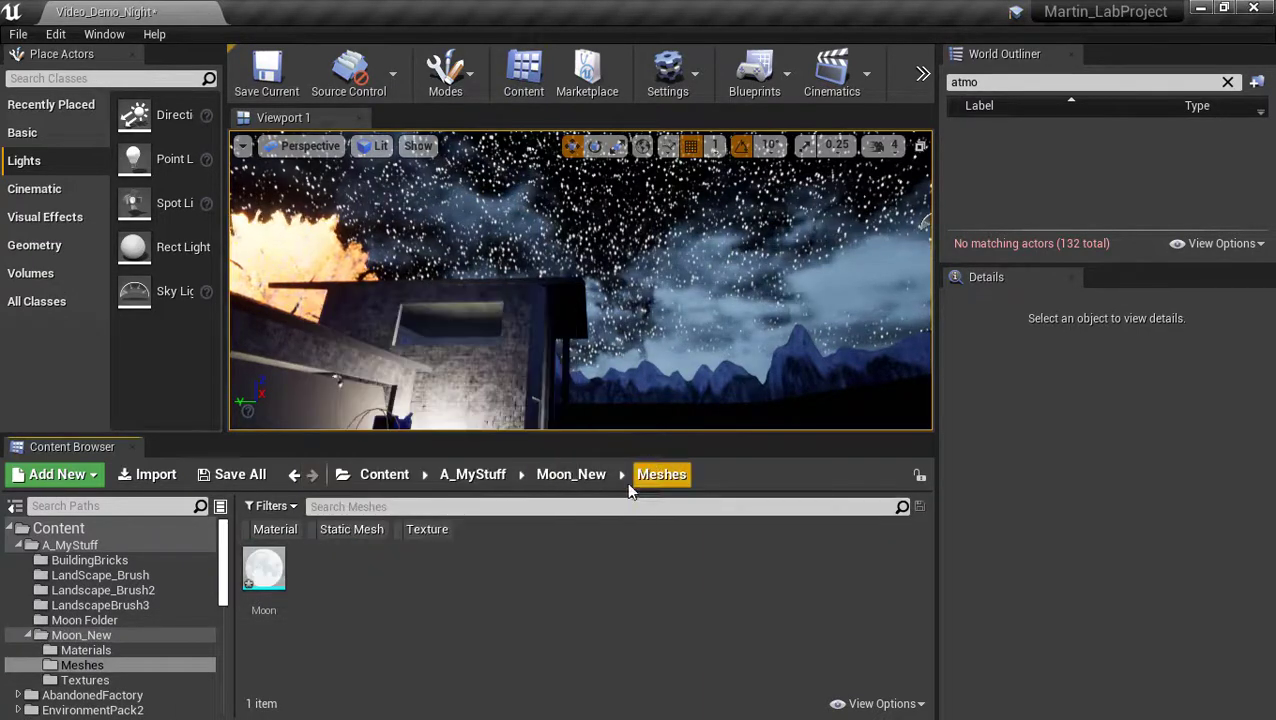
{"action": "left_click", "coordinate": [571, 476]}
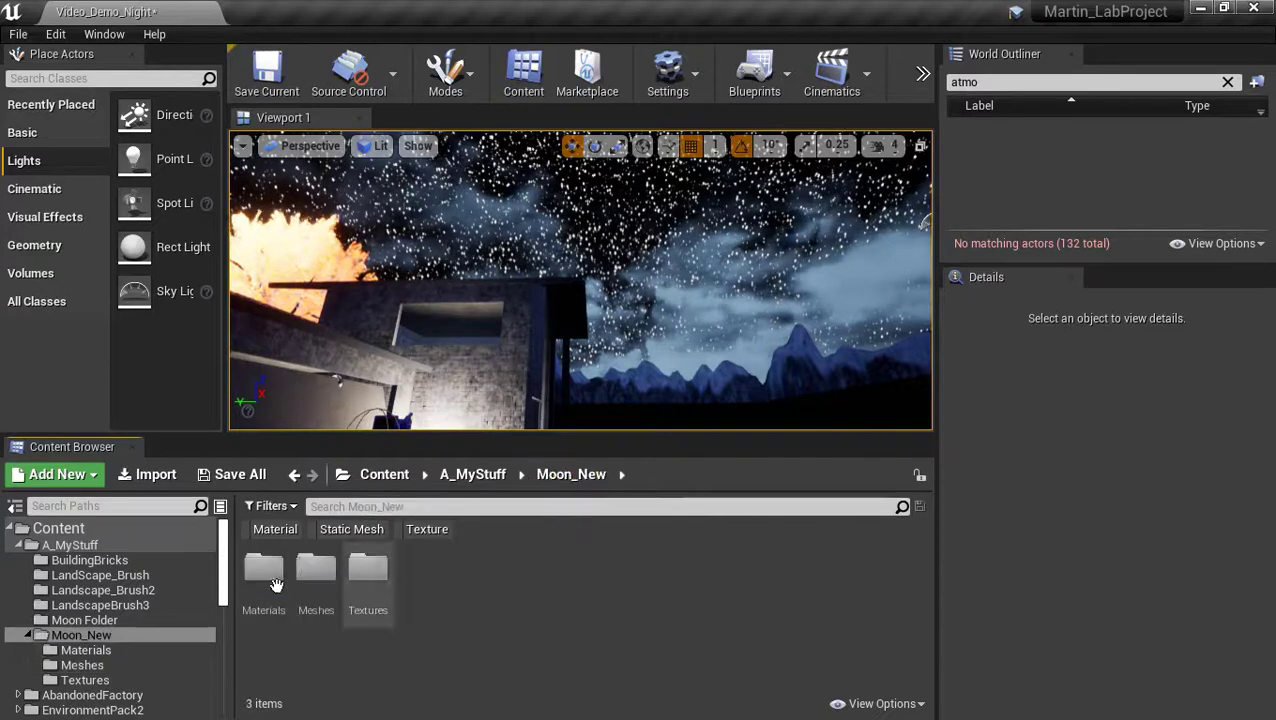
{"action": "double_click", "coordinate": [368, 572]}
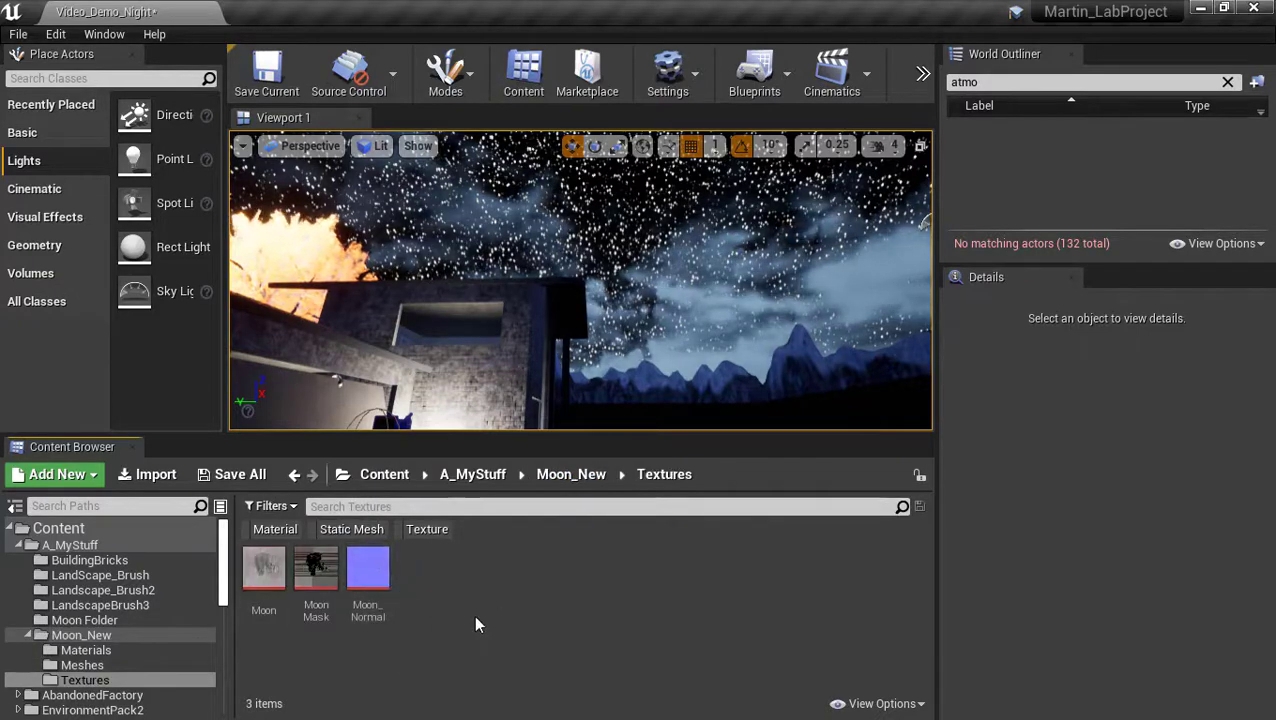
{"action": "left_click", "coordinate": [571, 475]}
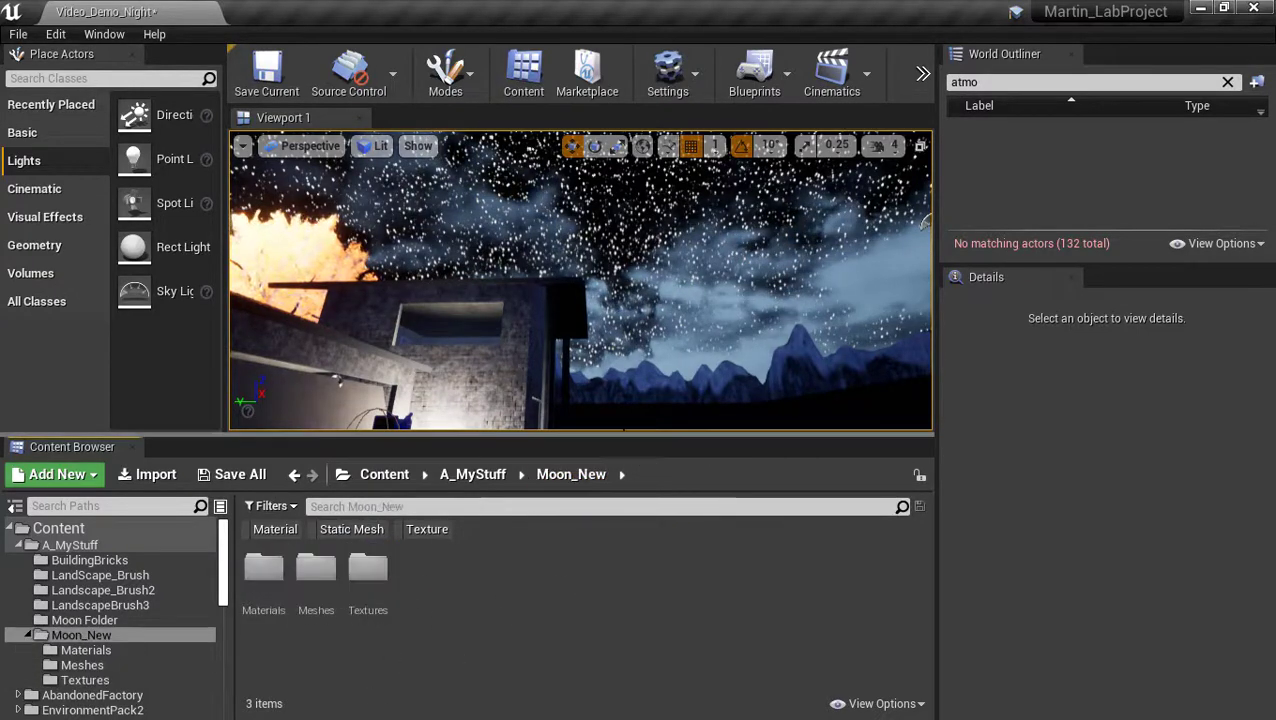
Step: Place the Moon mesh from the Moon_New Meshes folder on the grass beside the building in the level
{"action": "right_click_drag", "start_coordinate": [580, 280], "coordinate": [698, 225]}
{"action": "double_click", "coordinate": [316, 569]}
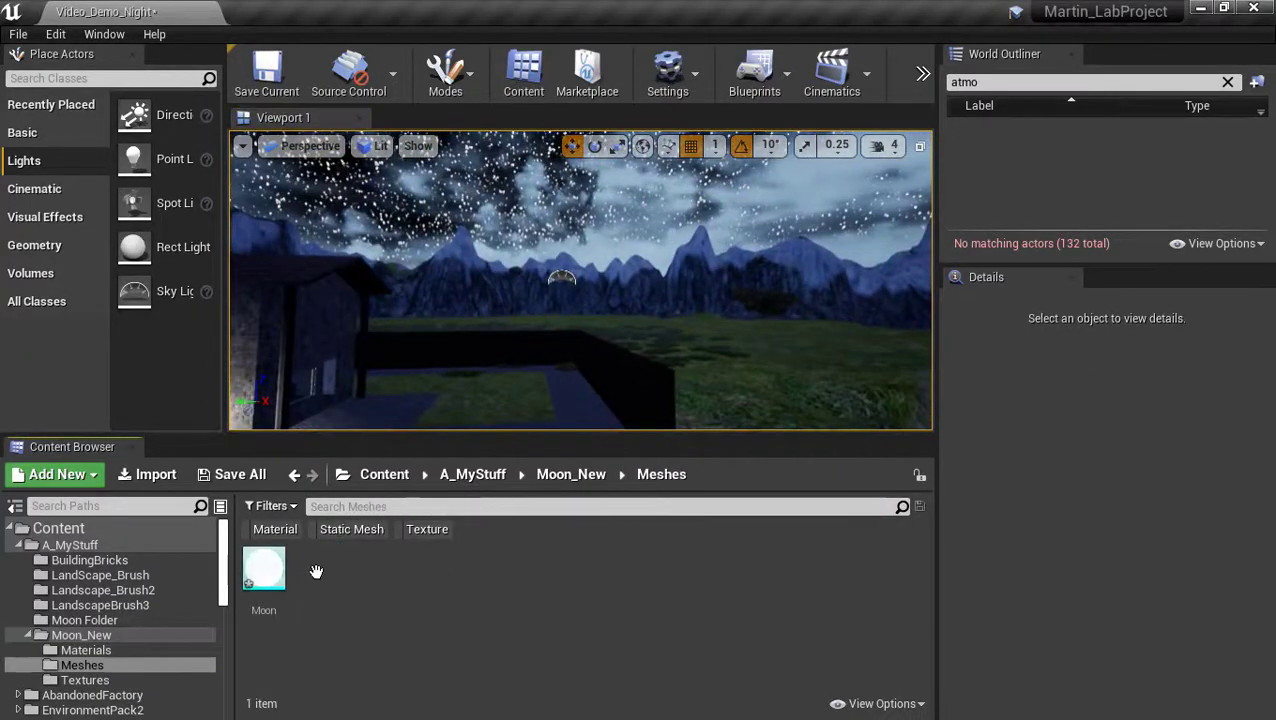
{"action": "left_click", "coordinate": [266, 570]}
{"action": "left_click_drag", "start_coordinate": [266, 570], "coordinate": [741, 350]}
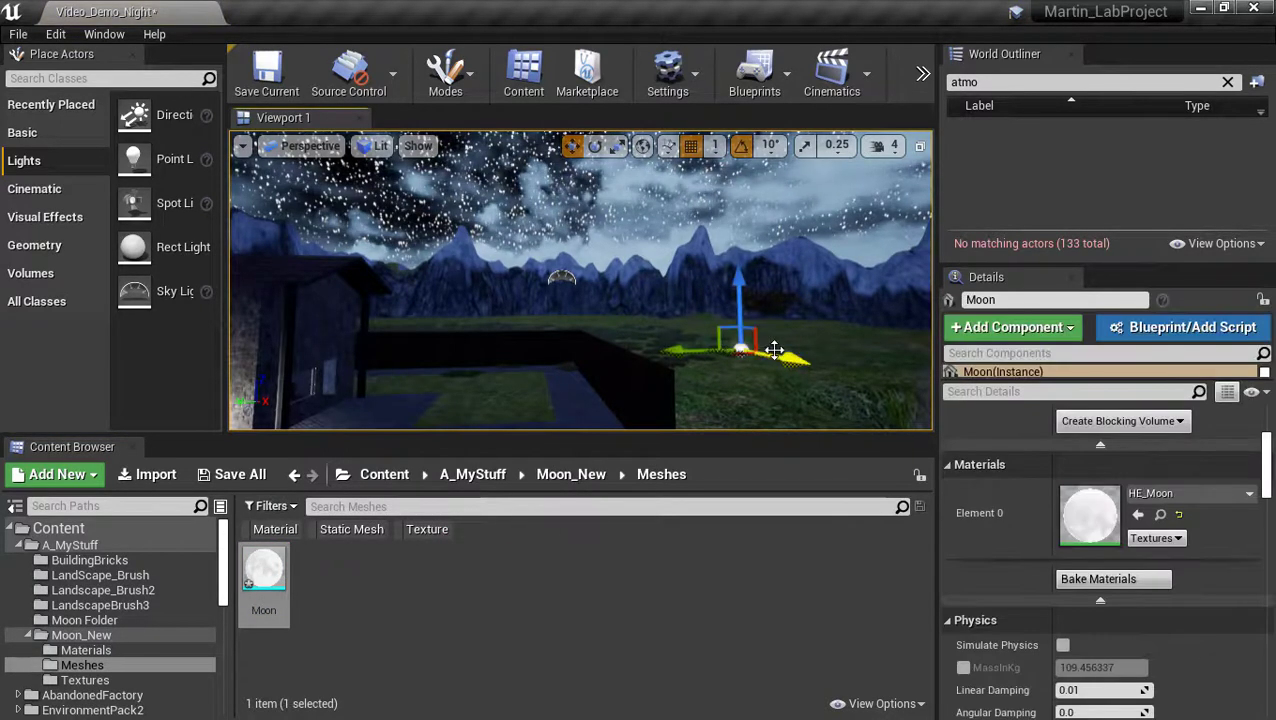
Step: Scale the placed moon up uniformly to a very large sphere
{"action": "key", "text": "e"}
{"action": "key", "text": "r"}
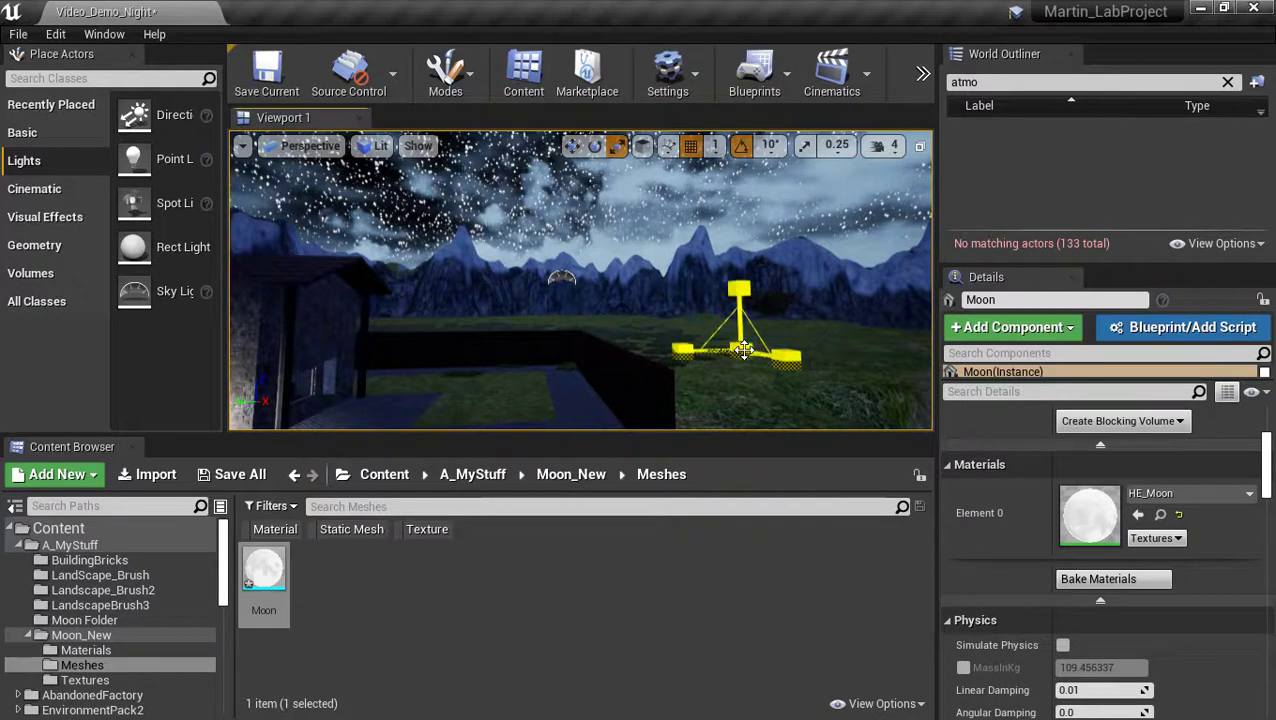
{"action": "left_click_drag", "start_coordinate": [741, 350], "coordinate": [746, 138]}
{"action": "right_click_drag", "start_coordinate": [746, 220], "coordinate": [822, 280]}
Step: Rotate the enlarged moon by about 20 degrees around its vertical axis
{"action": "key", "text": "Caps_Lock"}
{"action": "key", "text": "w"}
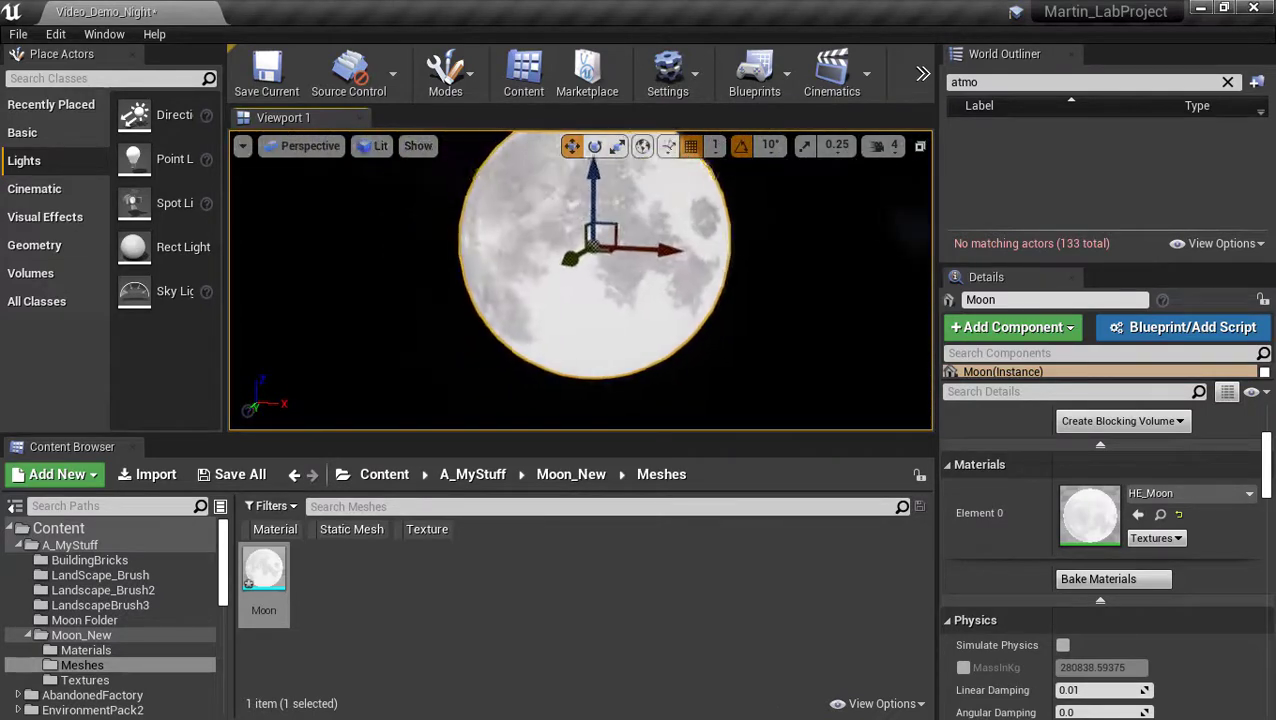
{"action": "mouse_move", "coordinate": [530, 287]}
{"action": "right_mouse_down"}
{"action": "mouse_move", "coordinate": [555, 265]}
{"action": "mouse_move", "coordinate": [525, 289]}
{"action": "right_mouse_up"}
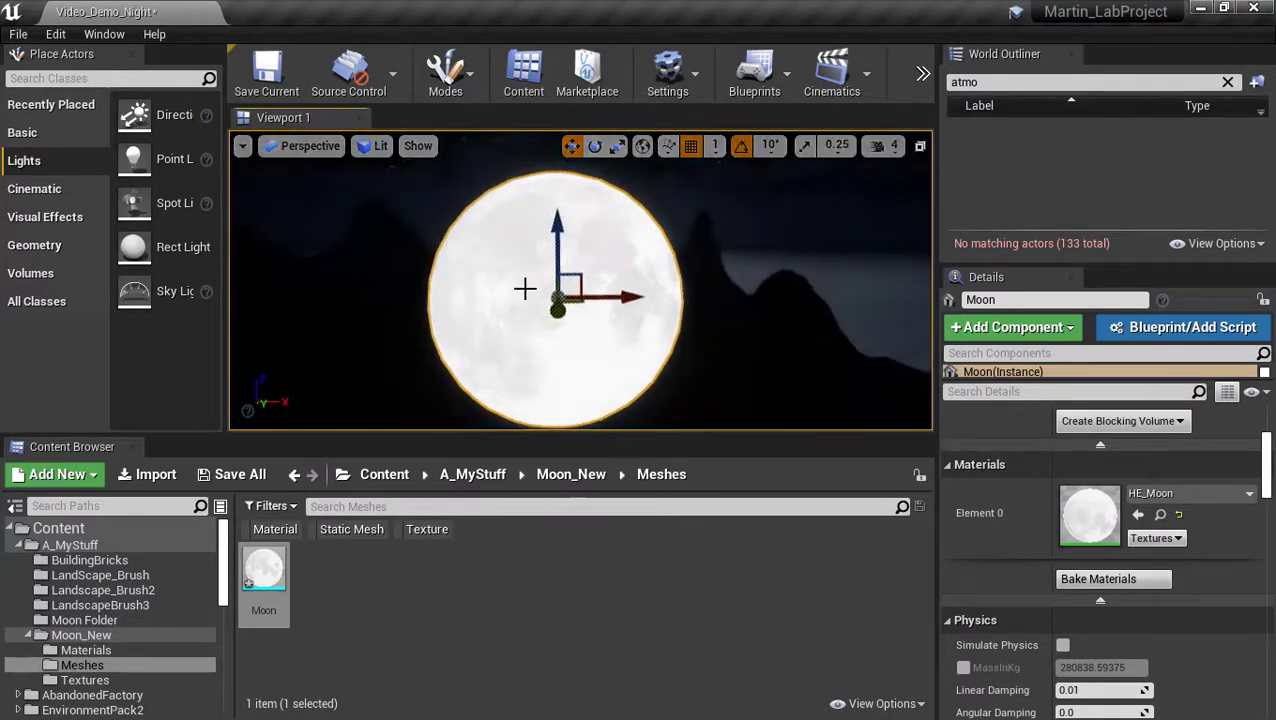
{"action": "key", "text": "e"}
{"action": "right_click_drag", "start_coordinate": [585, 220], "coordinate": [569, 264]}
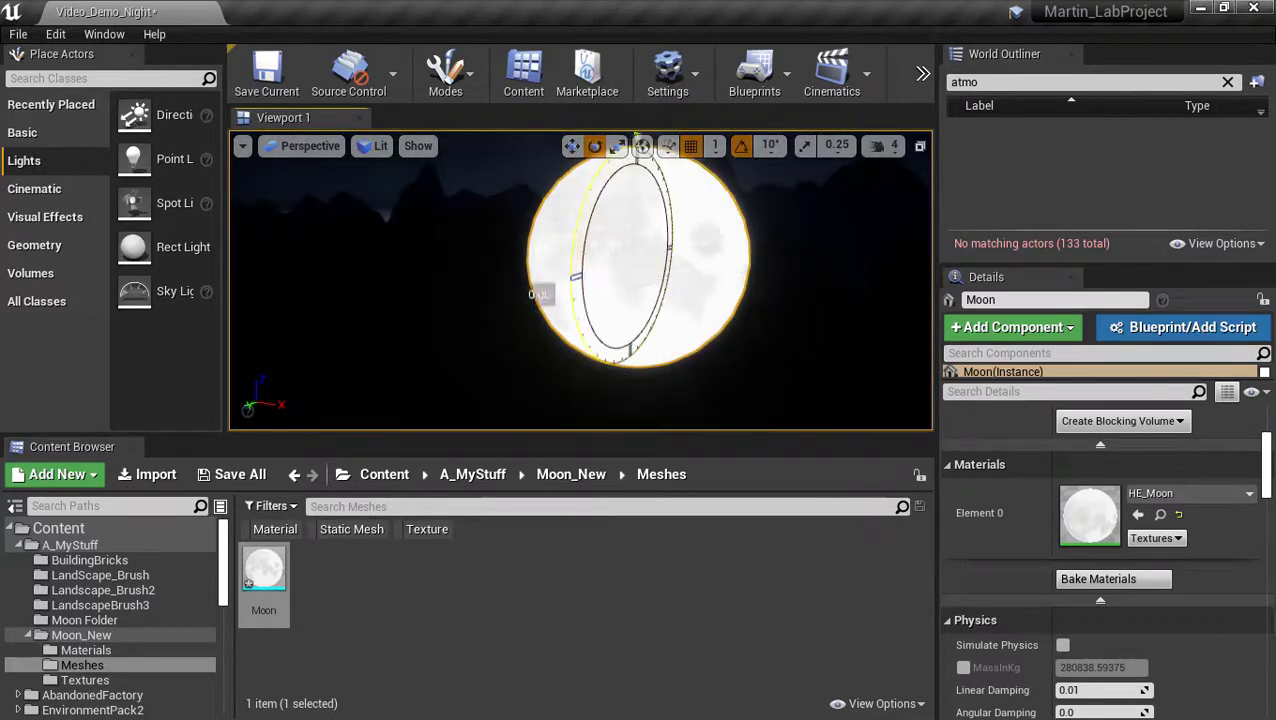
{"action": "right_click_drag", "start_coordinate": [470, 300], "coordinate": [497, 324]}
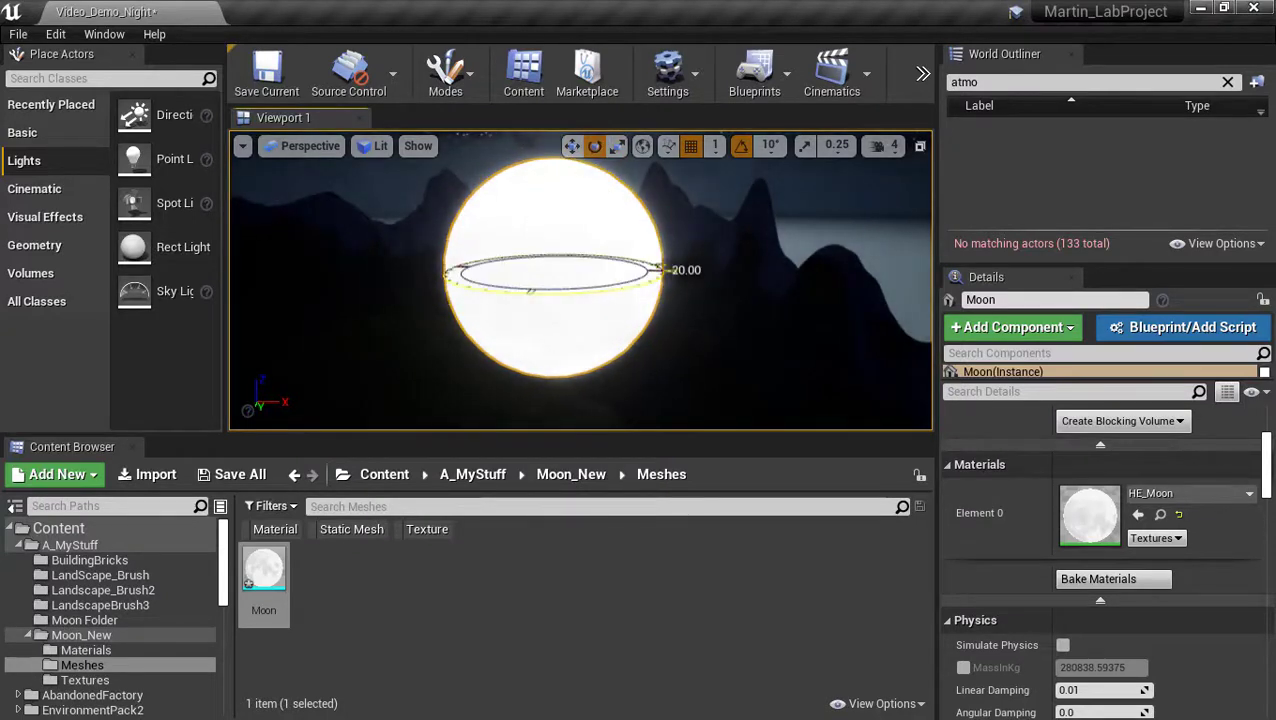
{"action": "left_click_drag", "start_coordinate": [540, 291], "coordinate": [530, 291]}
{"action": "right_click_drag", "start_coordinate": [530, 291], "coordinate": [568, 278]}
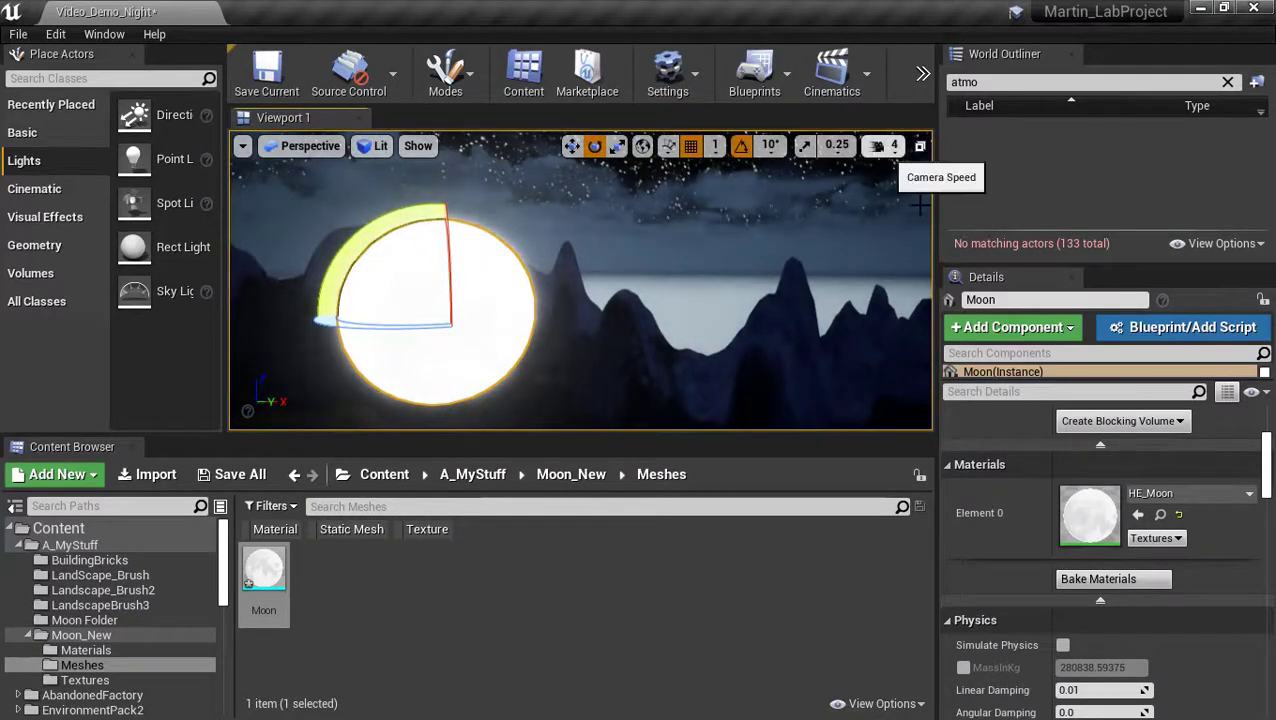
Step: Raise the viewport camera speed to 6 and pull the view back from the moon
{"action": "left_click", "coordinate": [886, 146]}
{"action": "left_click_drag", "start_coordinate": [940, 190], "coordinate": [988, 190]}
{"action": "right_click_drag", "start_coordinate": [810, 266], "coordinate": [748, 280]}
{"action": "key", "text": "s"}
Step: Move the moon far out beyond the mountain range at the edge of the landscape
{"action": "key", "text": "r"}
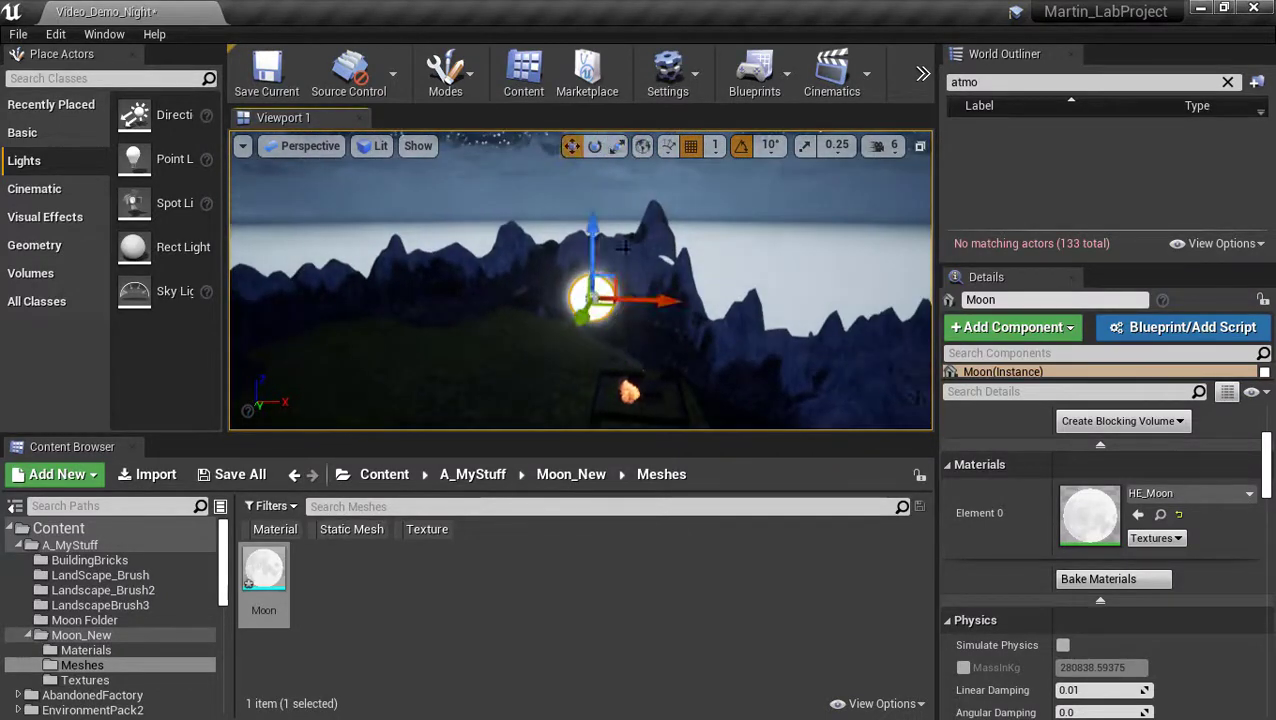
{"action": "right_click_drag", "start_coordinate": [667, 262], "coordinate": [652, 205]}
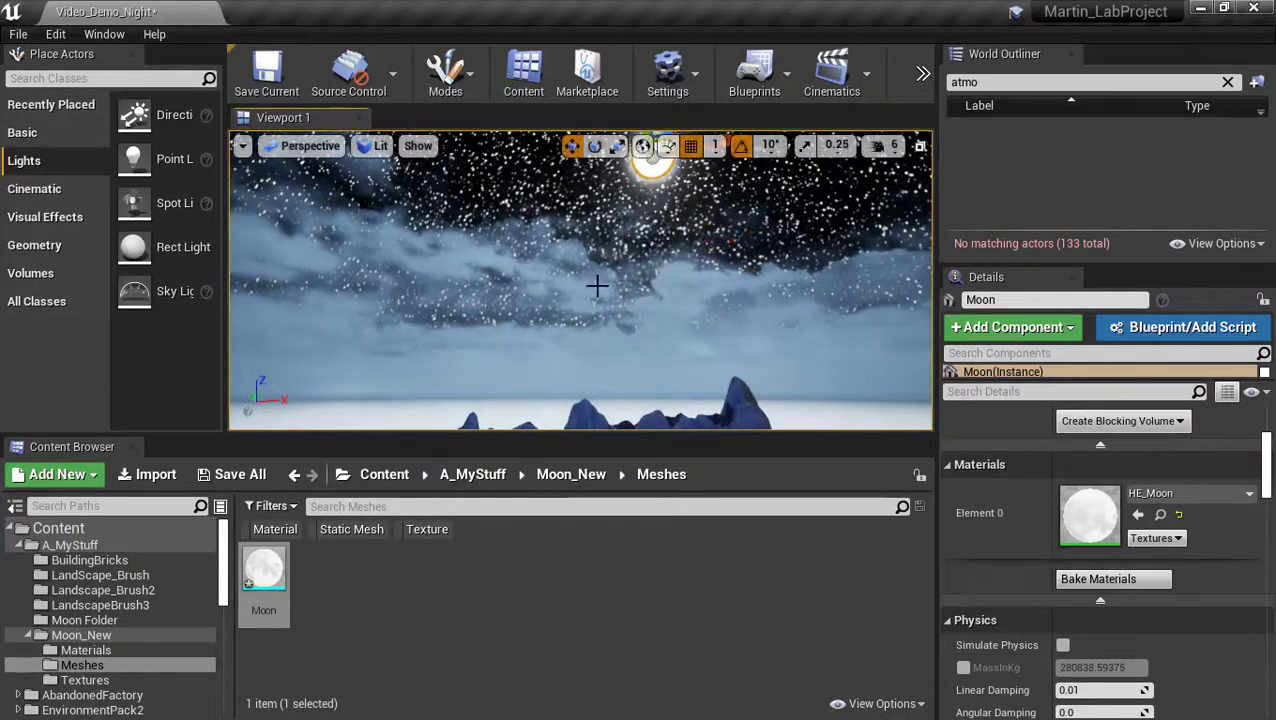
{"action": "right_click_drag", "start_coordinate": [597, 287], "coordinate": [722, 304]}
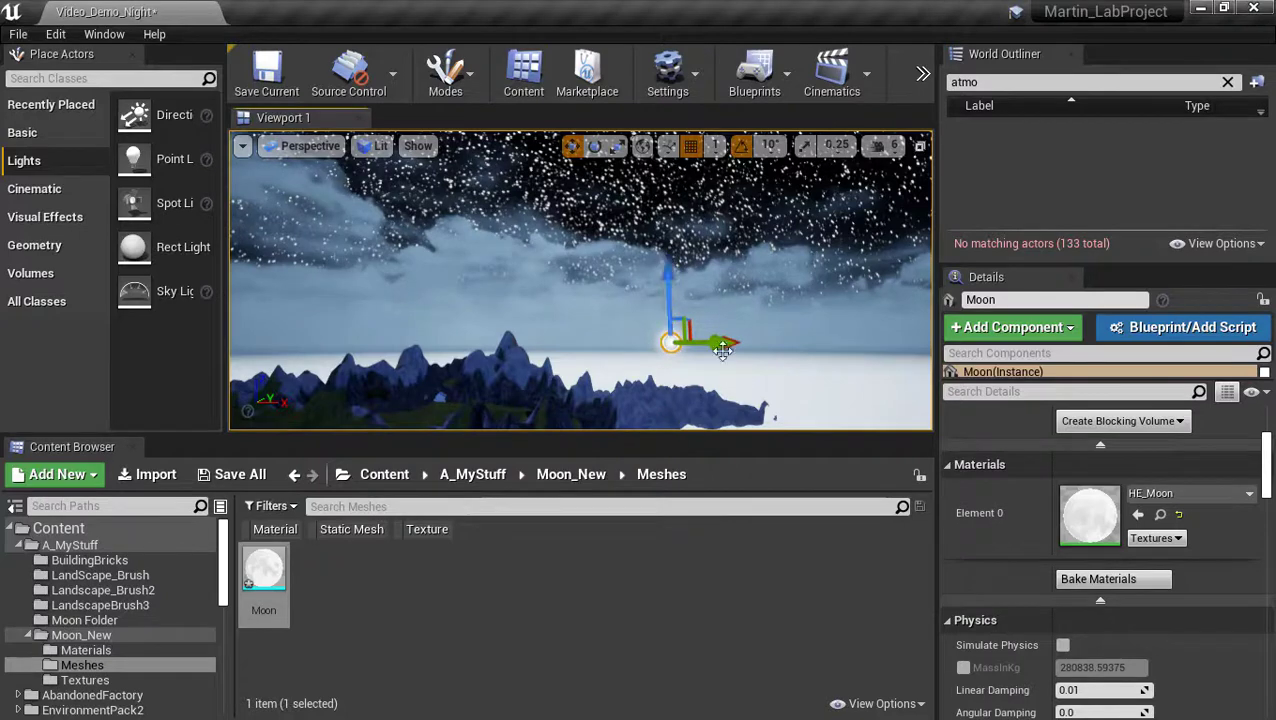
{"action": "left_click_drag", "start_coordinate": [823, 344], "coordinate": [847, 344]}
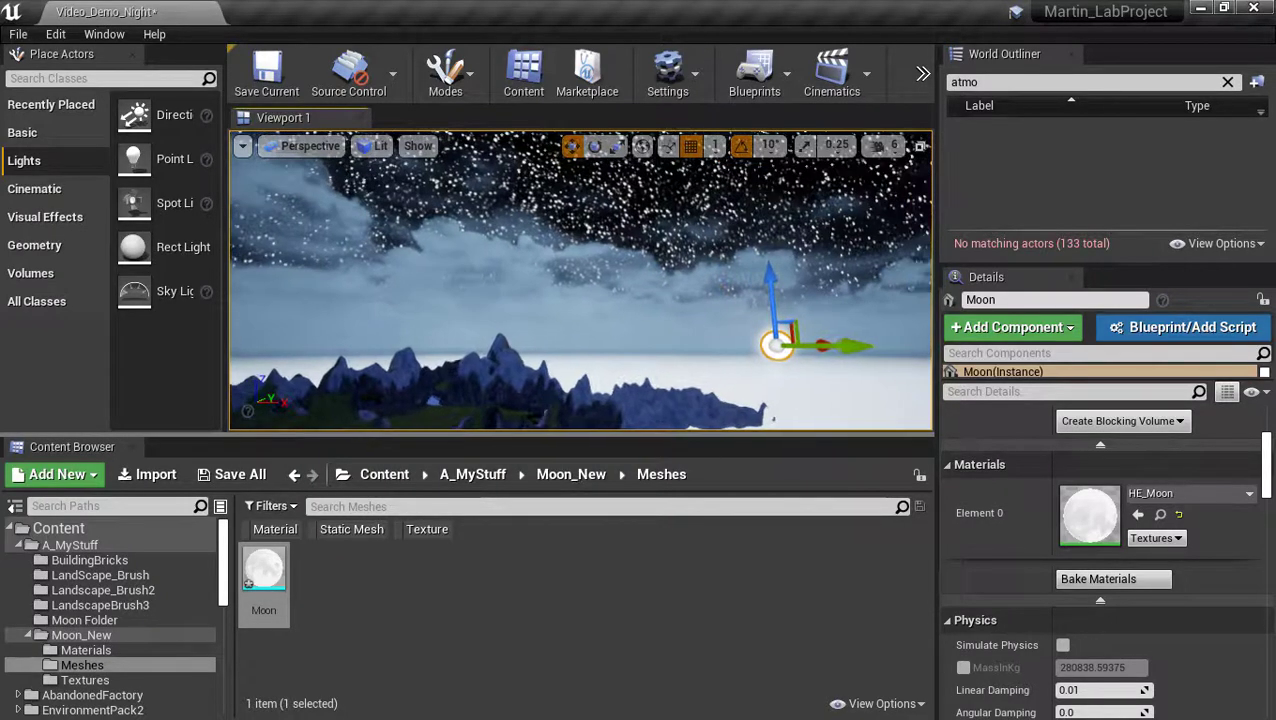
{"action": "mouse_move", "coordinate": [847, 344]}
{"action": "right_mouse_down"}
{"action": "mouse_move", "coordinate": [892, 380]}
{"action": "mouse_move", "coordinate": [858, 380]}
{"action": "right_mouse_up"}
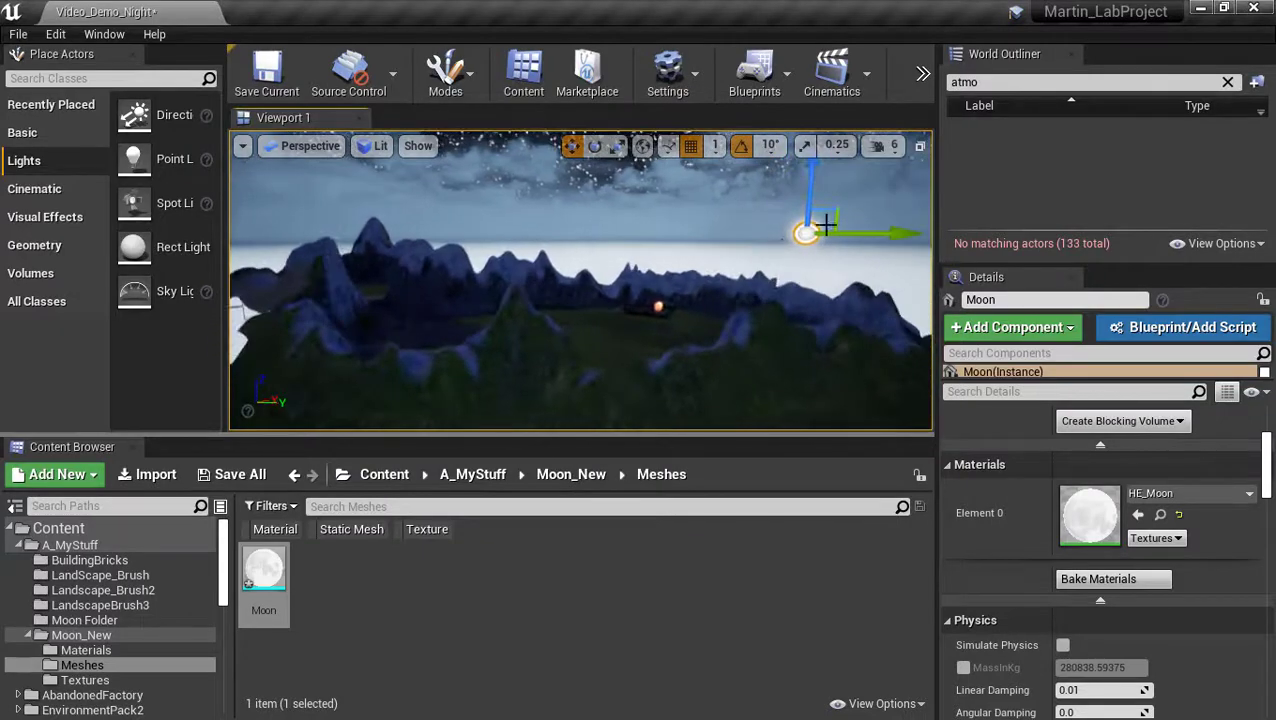
{"action": "left_click_drag", "start_coordinate": [839, 233], "coordinate": [841, 233]}
{"action": "right_click_drag", "start_coordinate": [864, 252], "coordinate": [916, 236]}
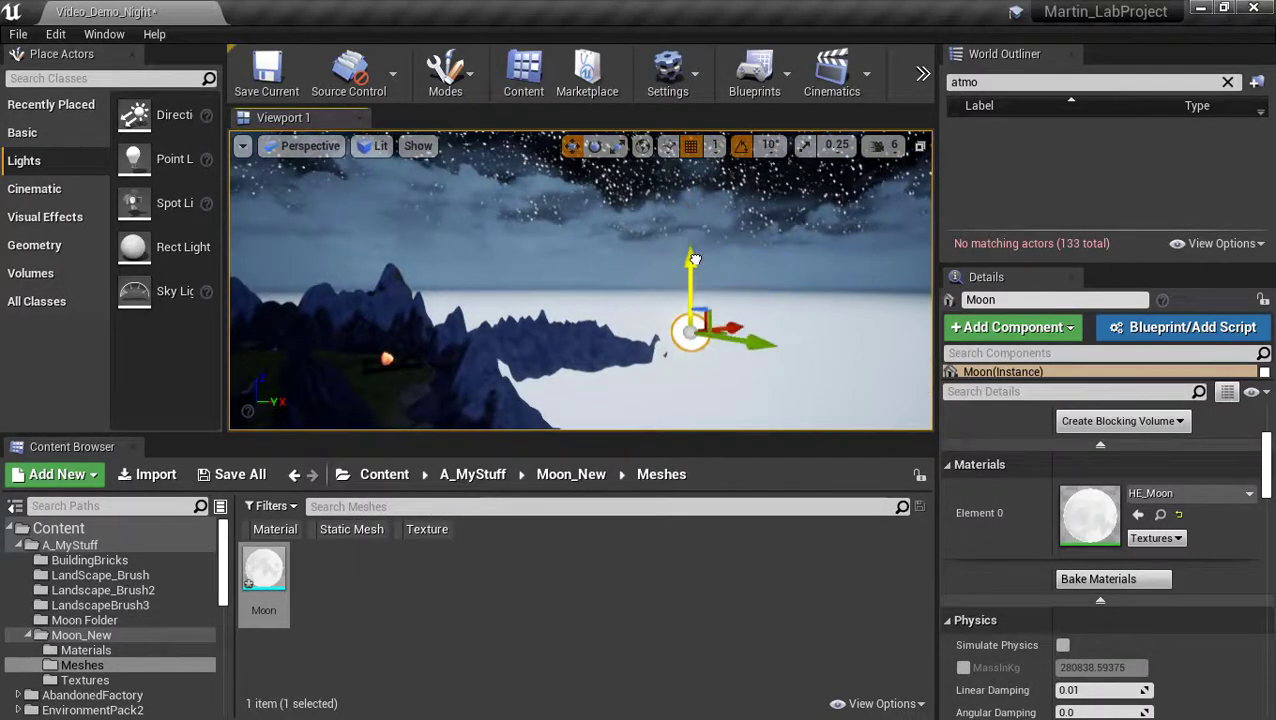
{"action": "right_click_drag", "start_coordinate": [916, 236], "coordinate": [896, 237]}
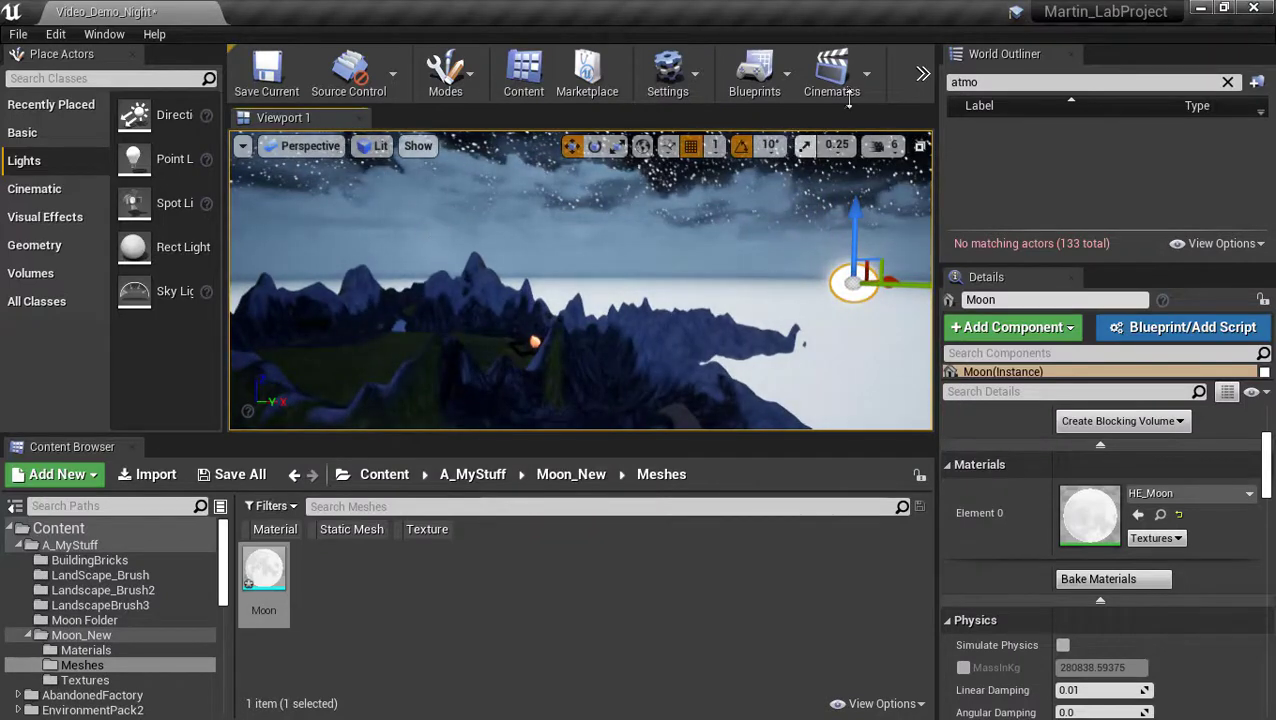
Step: Play the level to look for the moon from the player's position, and stop the session
{"action": "left_click", "coordinate": [923, 73]}
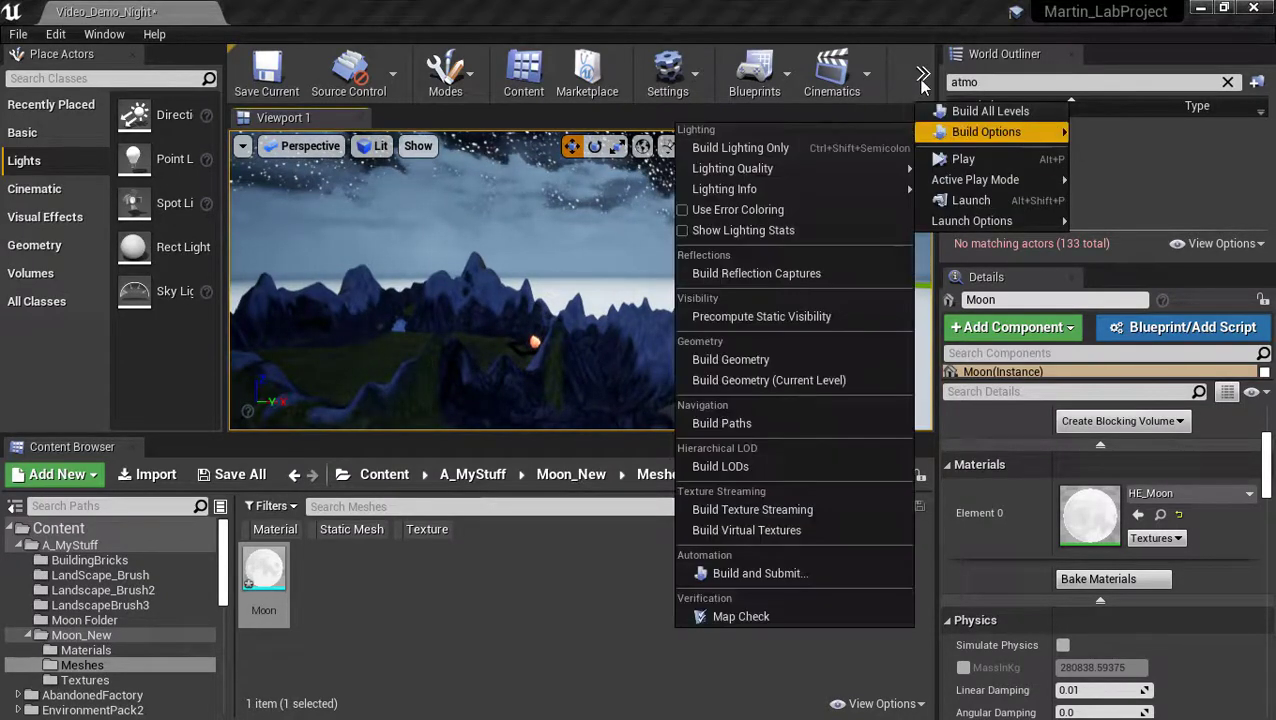
{"action": "left_click", "coordinate": [745, 380]}
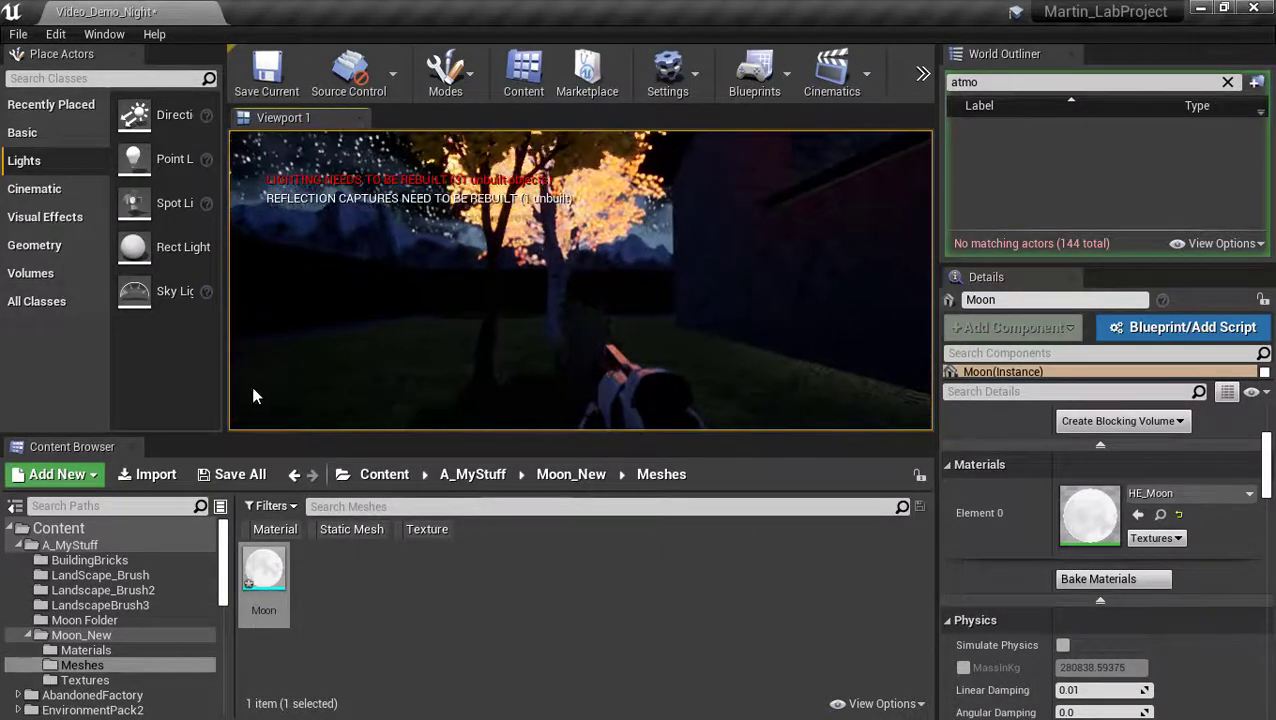
{"action": "key", "text": "Escape"}
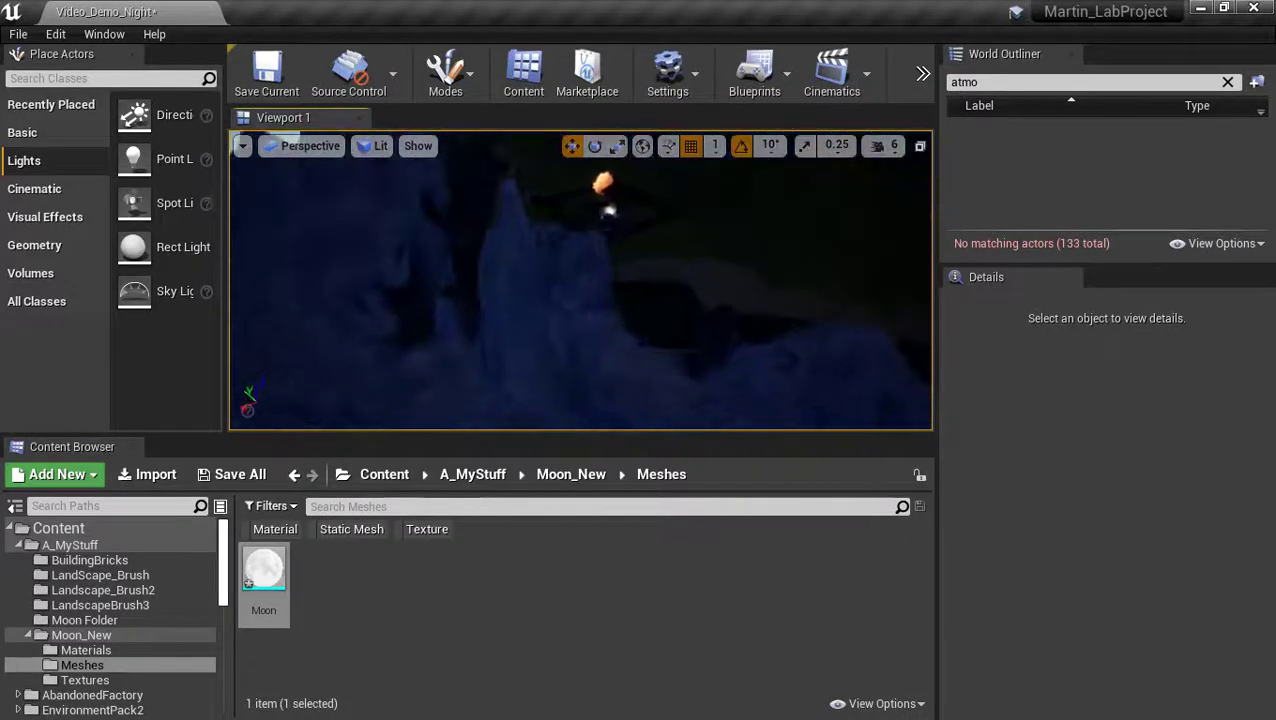
Step: Raise the moon along its vertical axis so it sits in the sky above the mountain peaks
{"action": "right_click_drag", "start_coordinate": [580, 290], "coordinate": [541, 291]}
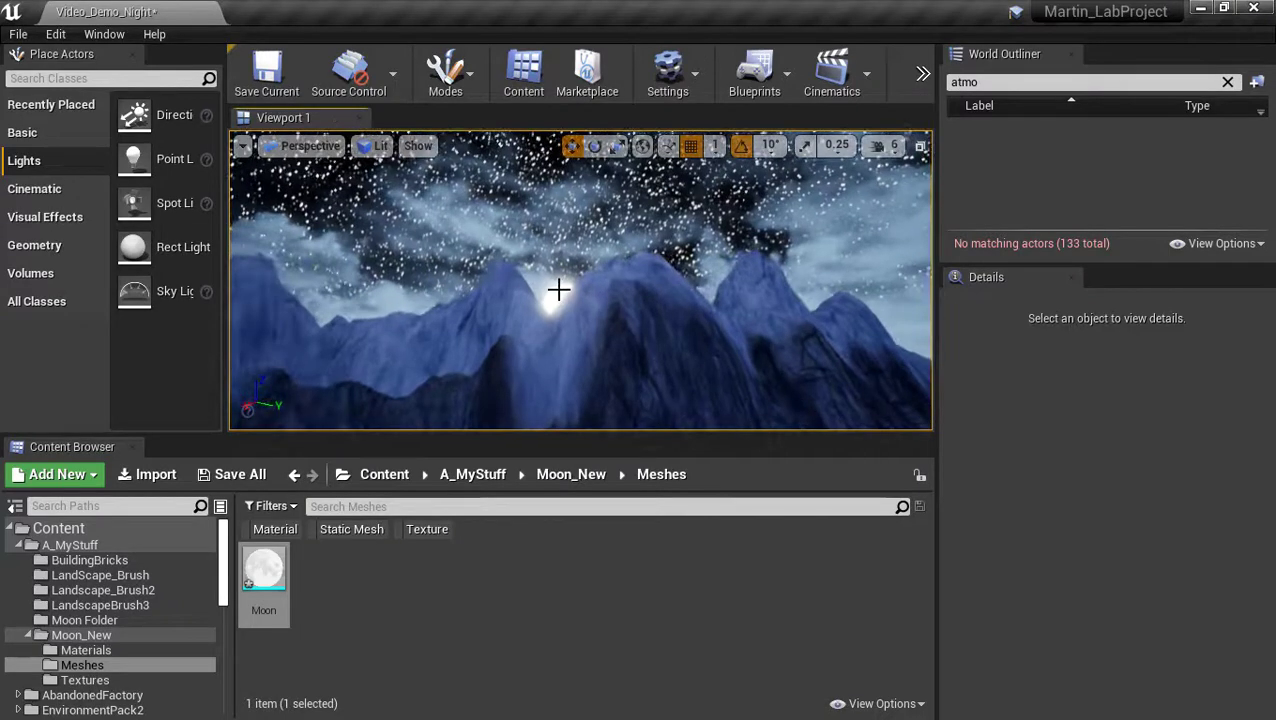
{"action": "left_click", "coordinate": [556, 285]}
{"action": "left_click_drag", "start_coordinate": [561, 241], "coordinate": [568, 178]}
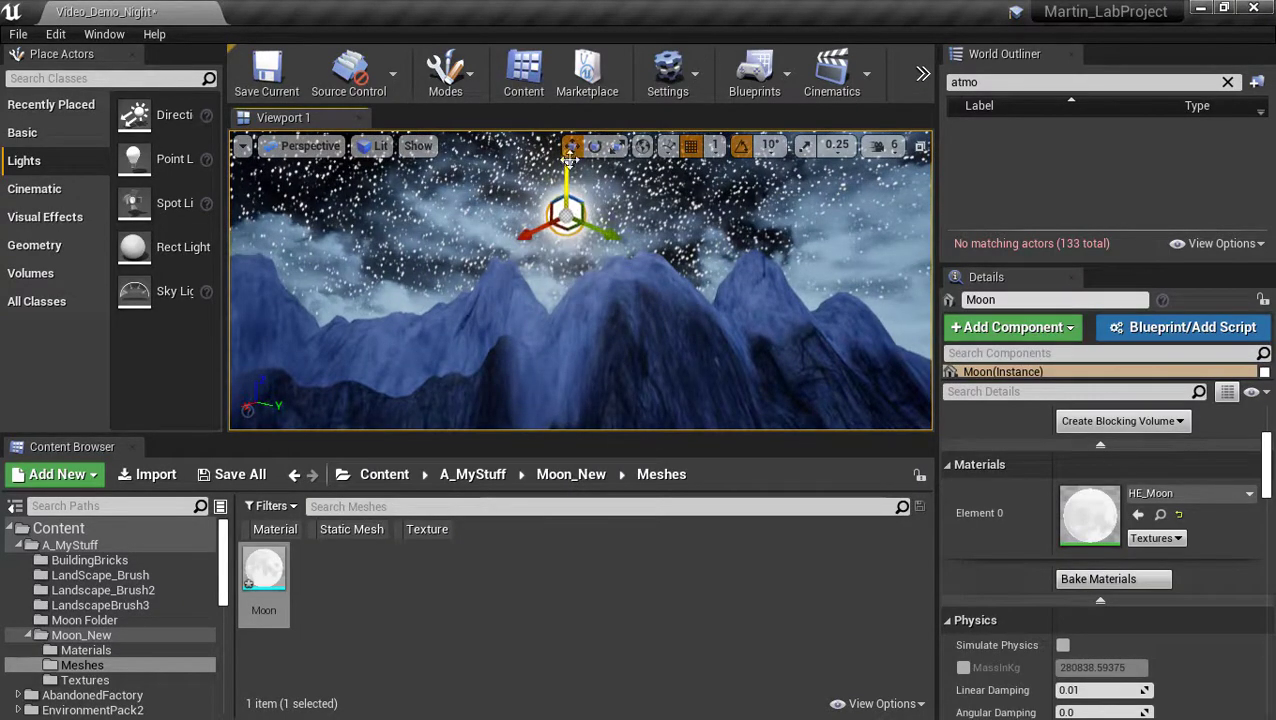
{"action": "key", "text": "s"}
{"action": "right_click_drag", "start_coordinate": [568, 160], "coordinate": [603, 174]}
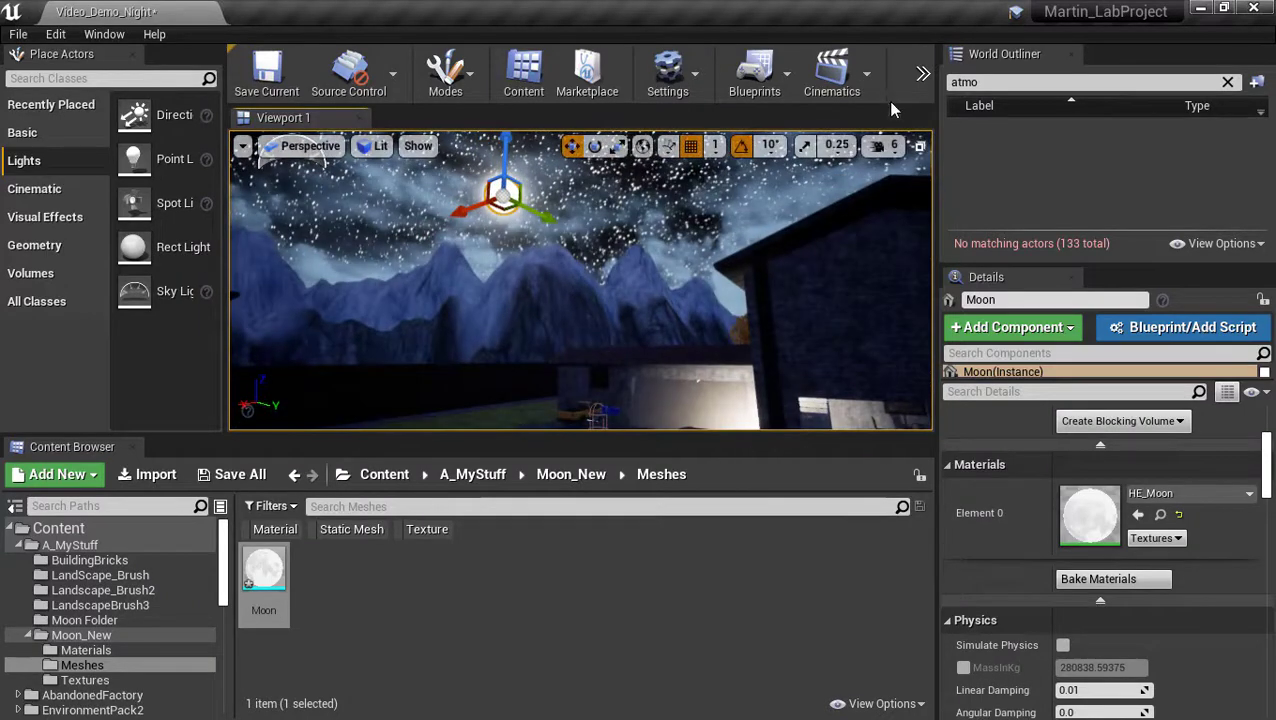
Step: Play the level again to check the raised moon from the ground, and end the session
{"action": "left_click", "coordinate": [923, 73]}
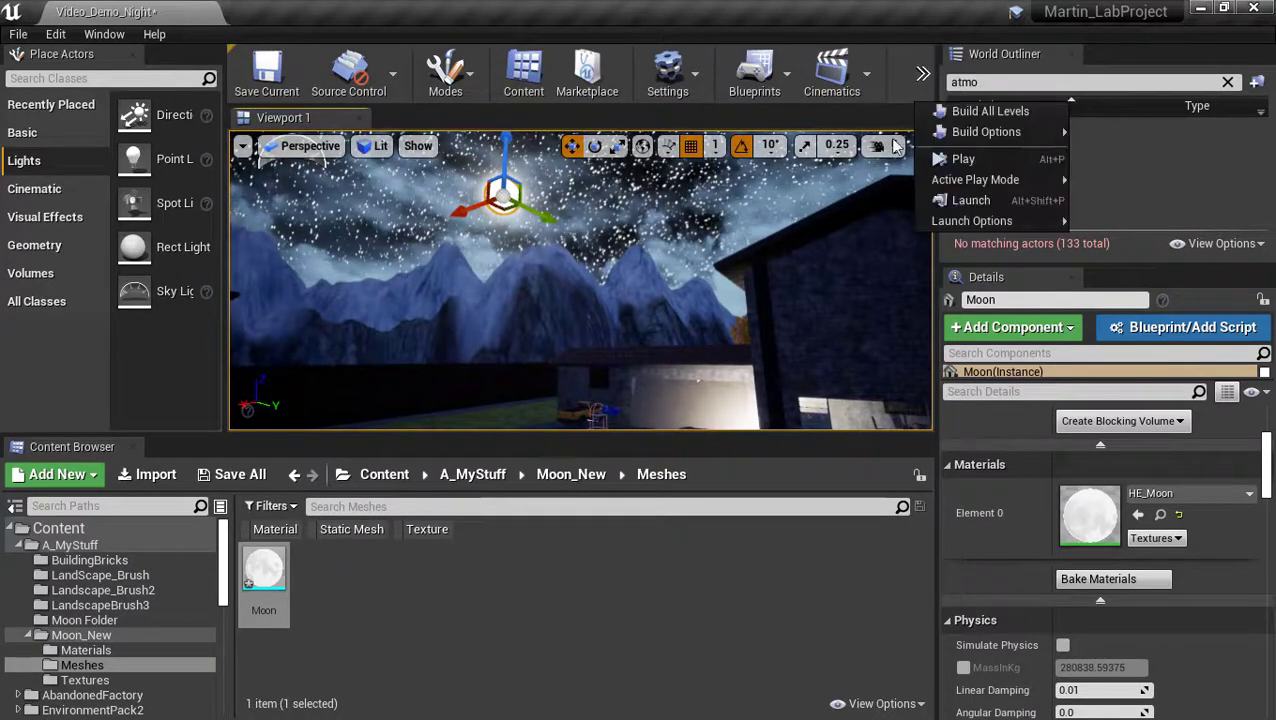
{"action": "left_click", "coordinate": [960, 160]}
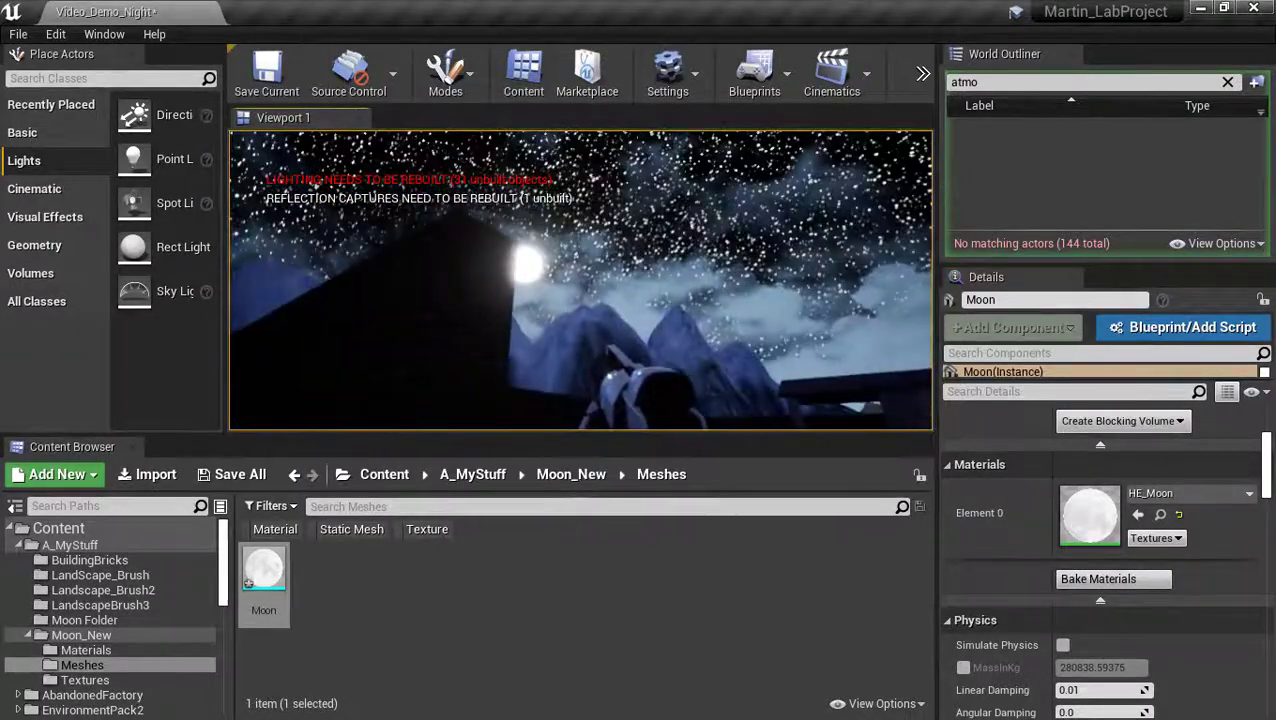
{"action": "key", "text": "Escape"}
Step: Set the Sky Sphere's Stars Brightness to 1.0
{"action": "right_click_drag", "start_coordinate": [769, 344], "coordinate": [756, 264]}
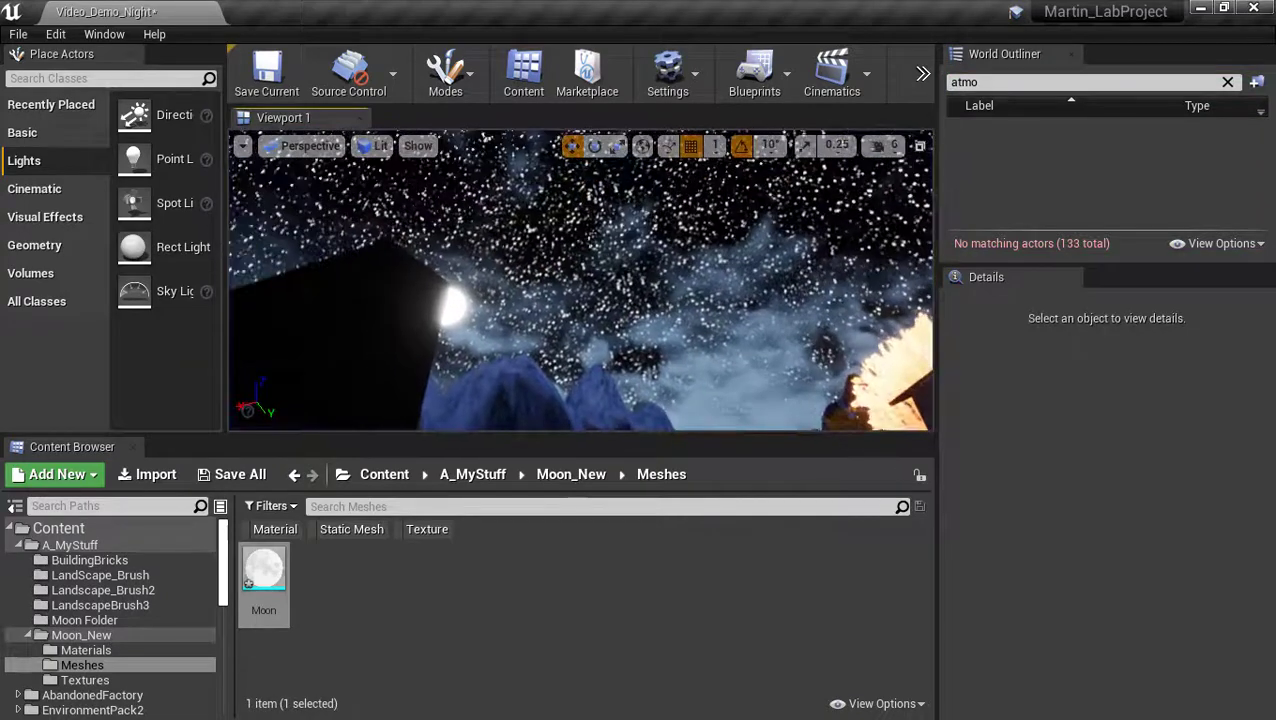
{"action": "left_click", "coordinate": [769, 344]}
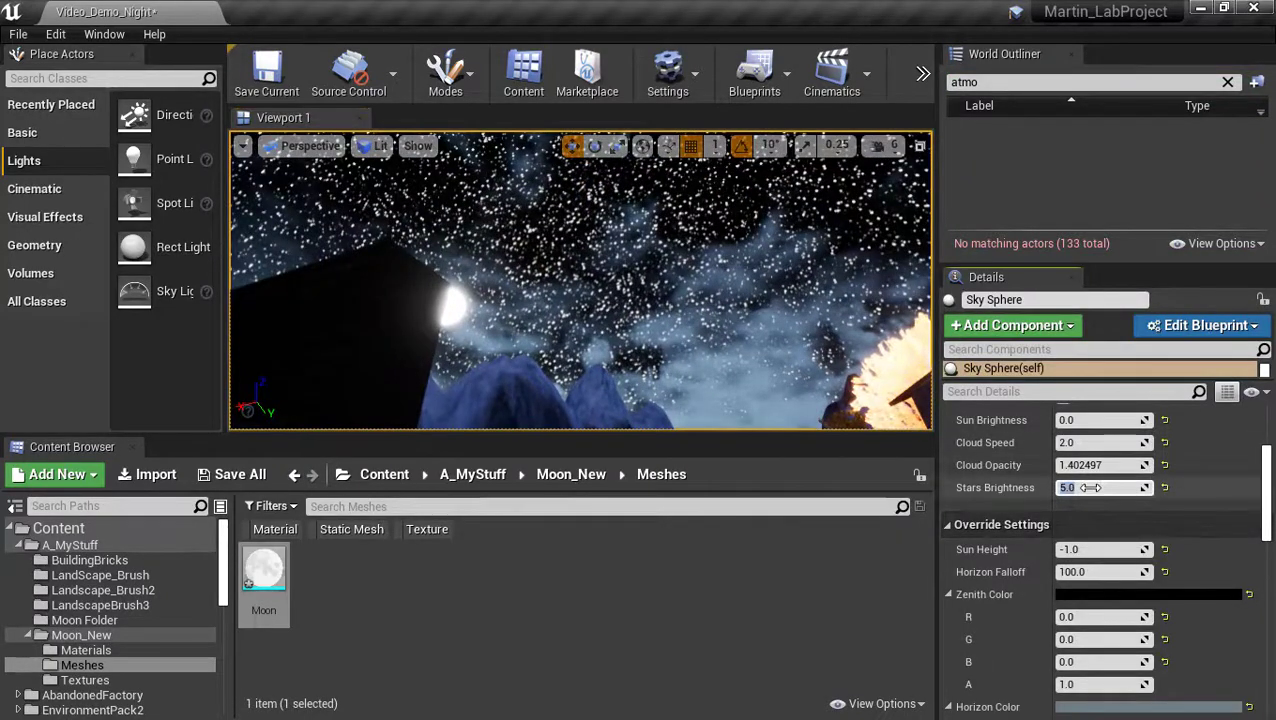
{"action": "type", "text": "1"}
{"action": "key", "text": "Return"}
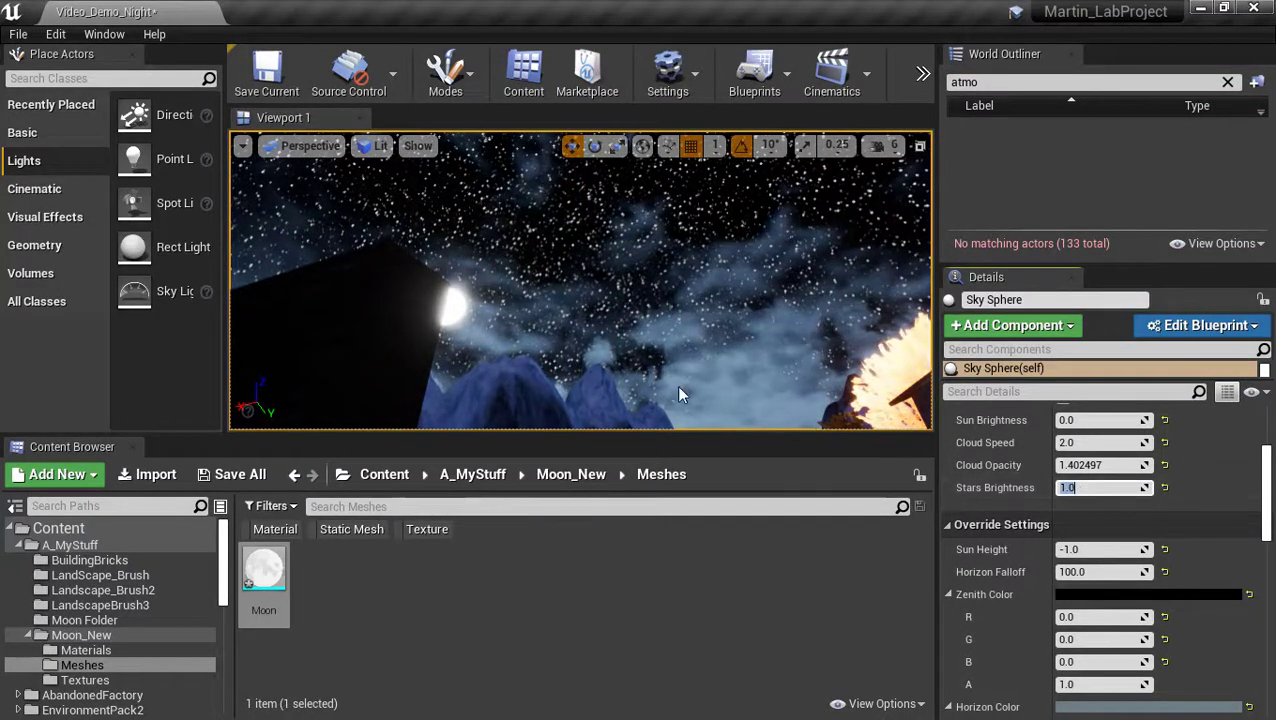
Step: Select the moon in the sky and open its HE_Moon material in the material editor
{"action": "right_click_drag", "start_coordinate": [679, 394], "coordinate": [600, 327]}
{"action": "left_click", "coordinate": [612, 310]}
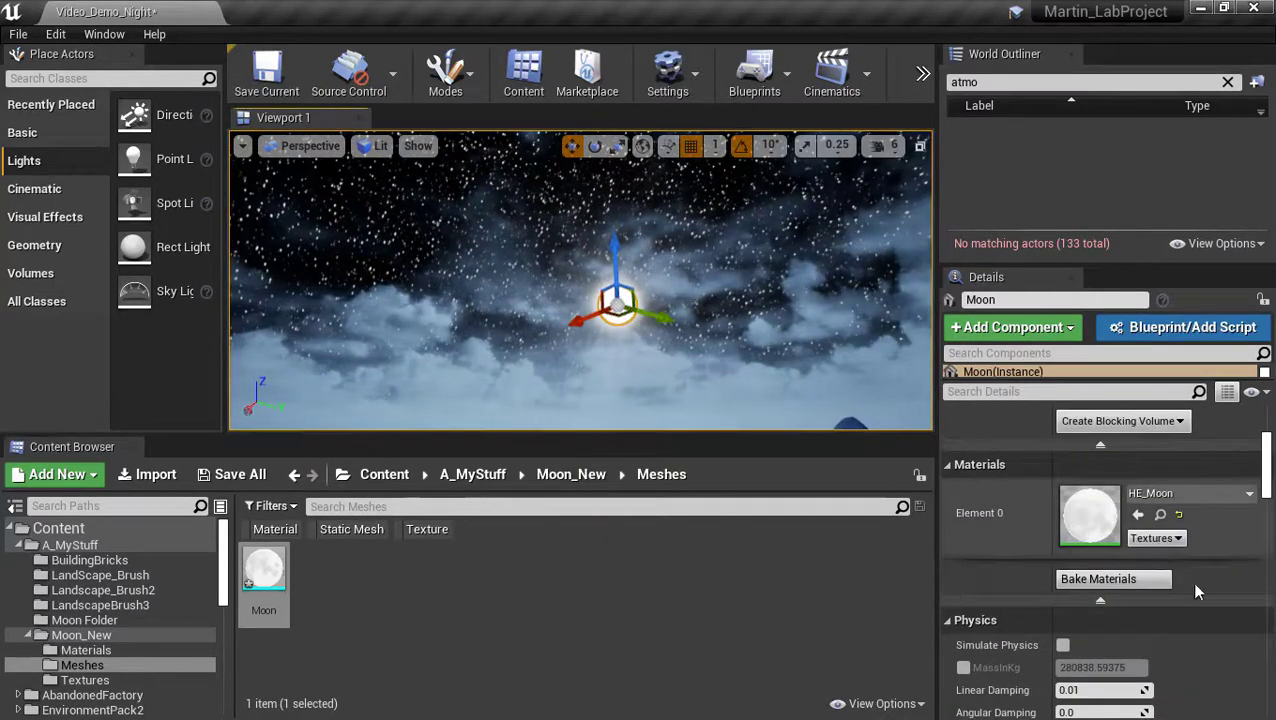
{"action": "scroll", "coordinate": [1198, 590], "scroll_direction": "down", "scroll_amount": 5}
{"action": "scroll", "coordinate": [1196, 591], "scroll_direction": "up", "scroll_amount": 5}
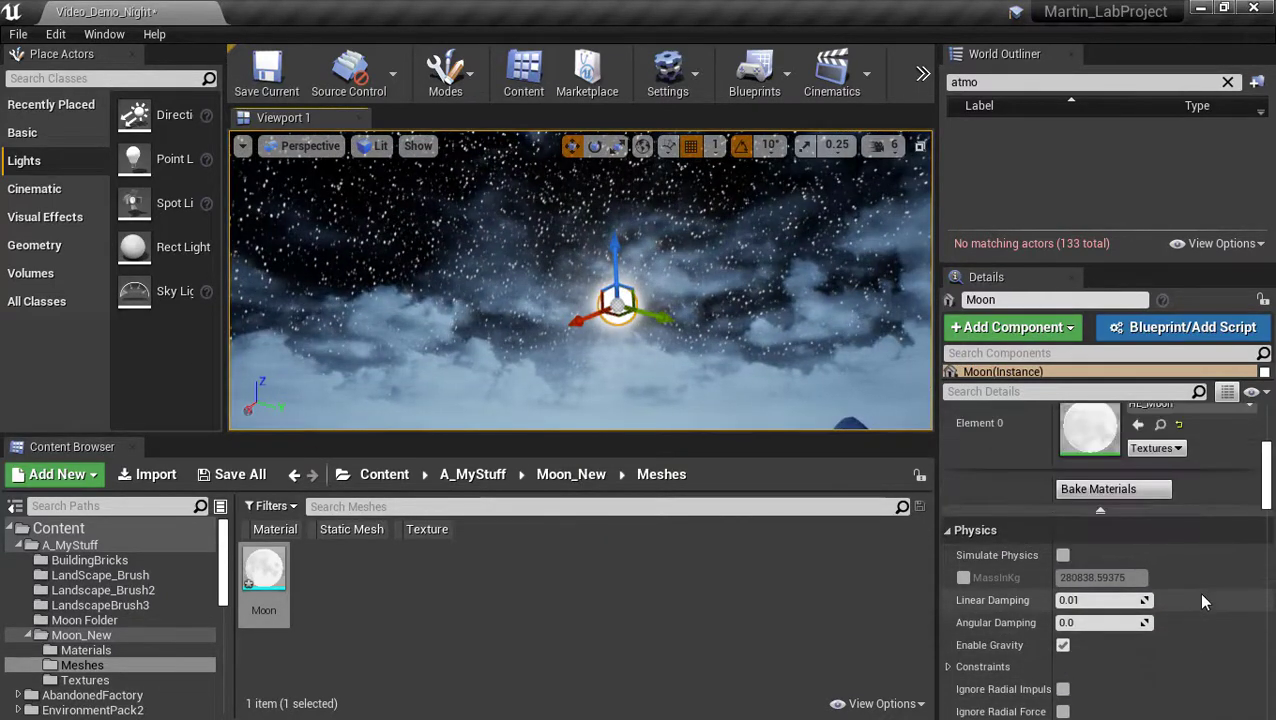
{"action": "scroll", "coordinate": [1100, 565], "scroll_direction": "down", "scroll_amount": 1}
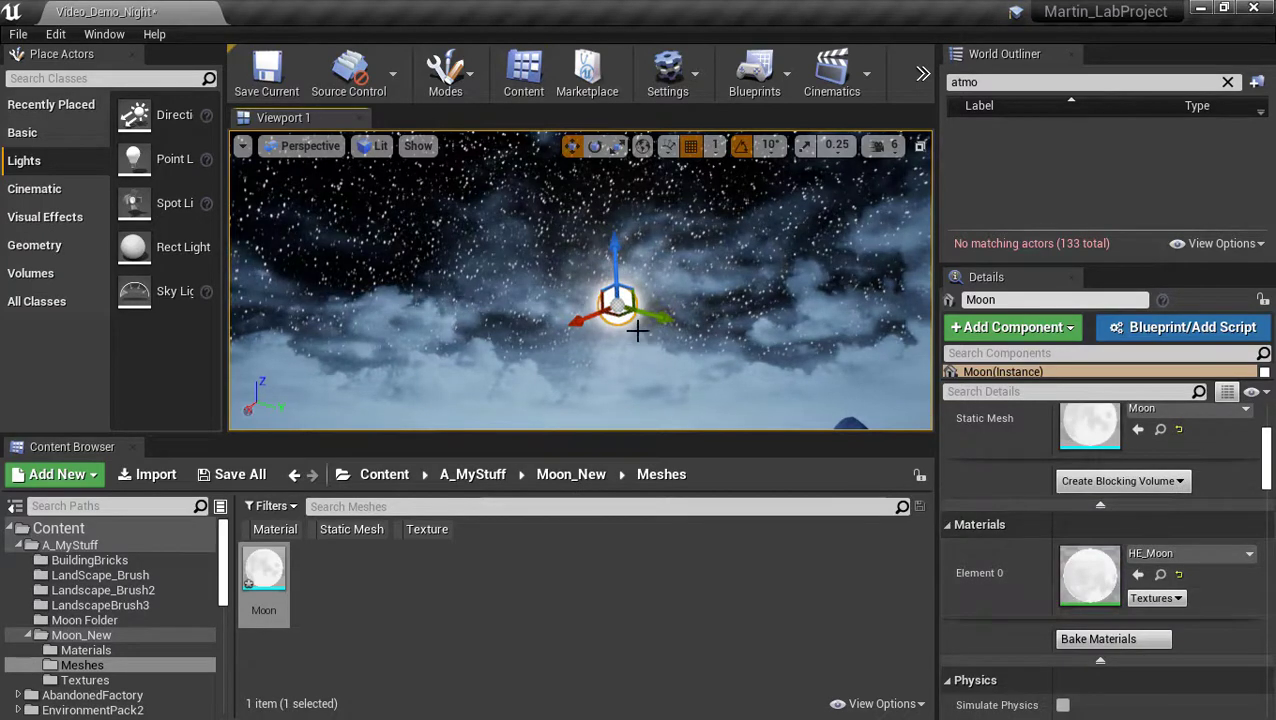
{"action": "double_click", "coordinate": [1104, 583]}
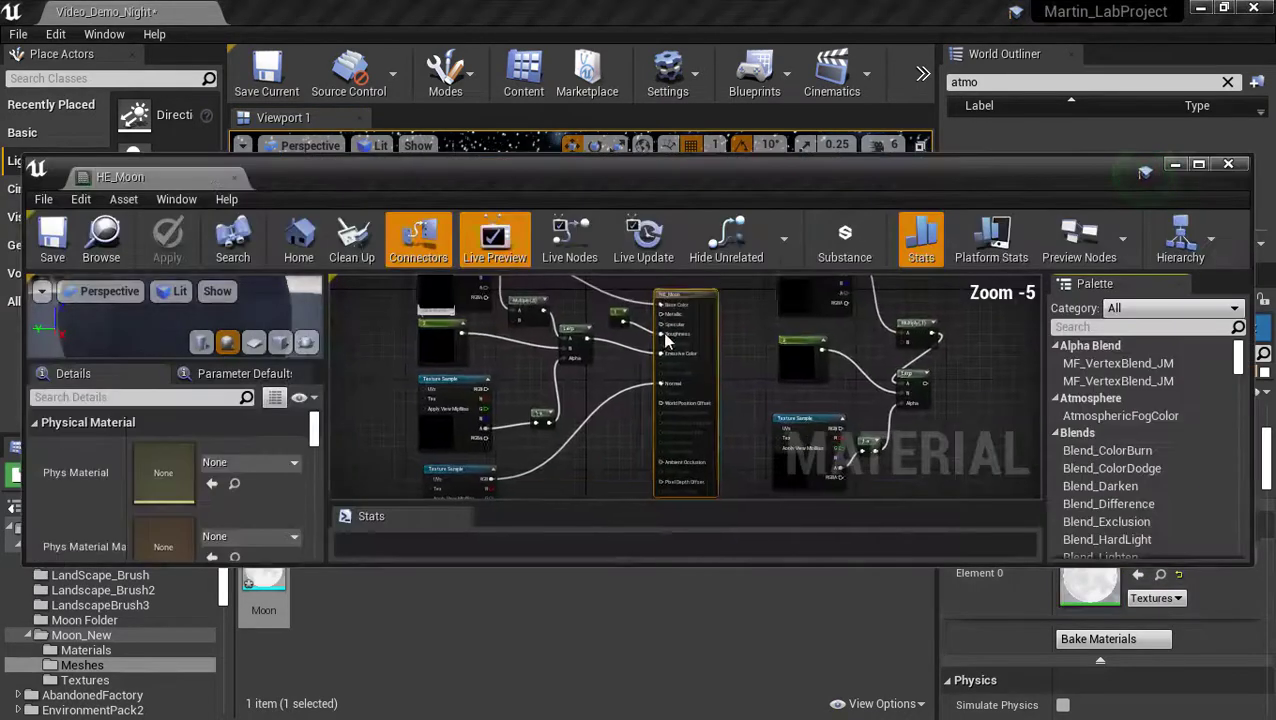
Step: Examine how the texture, constant, 1-x and Lerp nodes feed the Emissive Color input, with the material editor maximized
{"action": "scroll", "coordinate": [726, 463], "scroll_direction": "up", "scroll_amount": 5}
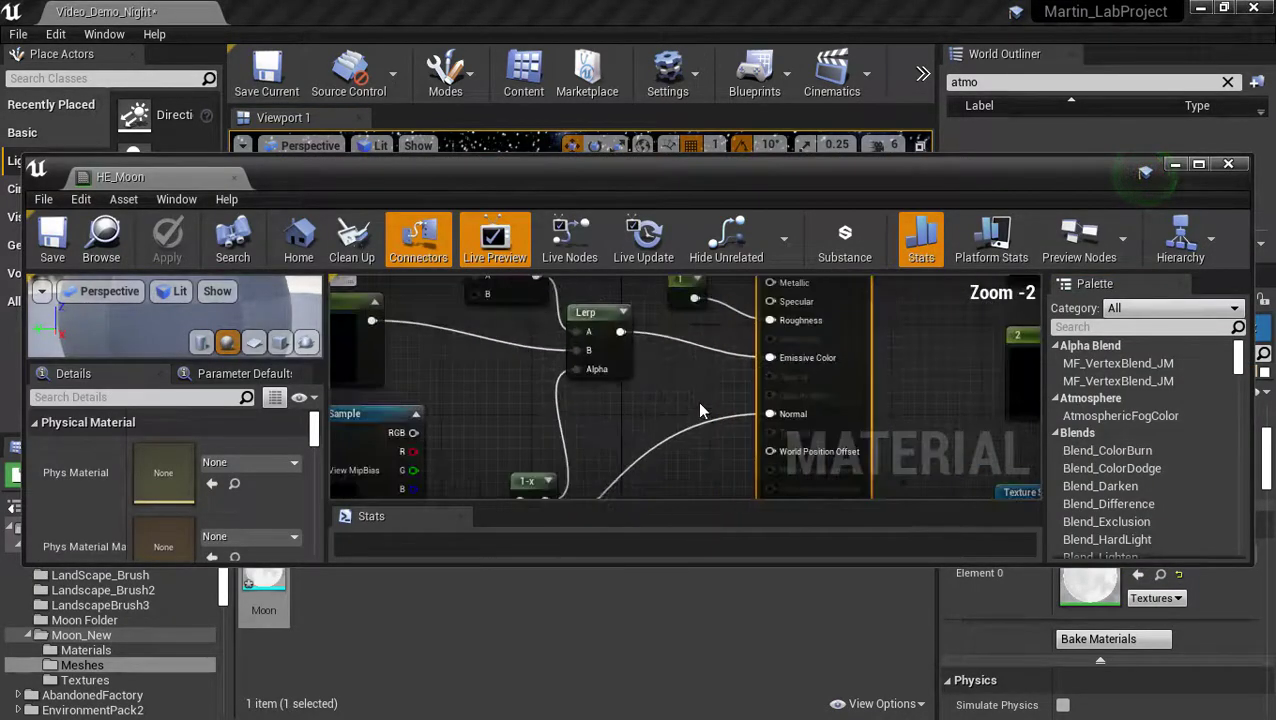
{"action": "right_click_drag", "start_coordinate": [726, 463], "coordinate": [723, 377]}
{"action": "right_click_drag", "start_coordinate": [574, 424], "coordinate": [654, 422]}
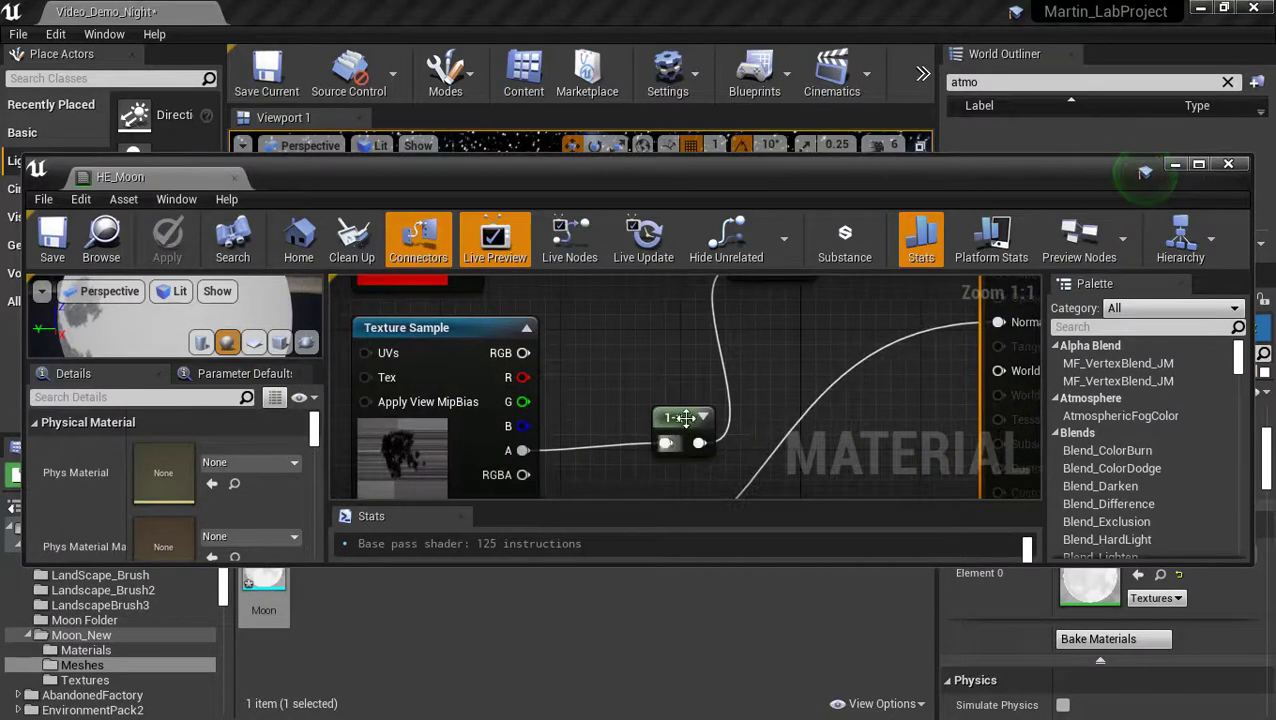
{"action": "left_click", "coordinate": [672, 420]}
{"action": "right_click_drag", "start_coordinate": [628, 359], "coordinate": [457, 474]}
{"action": "right_click_drag", "start_coordinate": [677, 408], "coordinate": [882, 498]}
{"action": "right_click_drag", "start_coordinate": [647, 362], "coordinate": [438, 399]}
{"action": "right_click_drag", "start_coordinate": [676, 475], "coordinate": [535, 282]}
{"action": "mouse_move", "coordinate": [575, 347]}
{"action": "right_mouse_down"}
{"action": "mouse_move", "coordinate": [575, 393]}
{"action": "mouse_move", "coordinate": [584, 334]}
{"action": "right_mouse_up"}
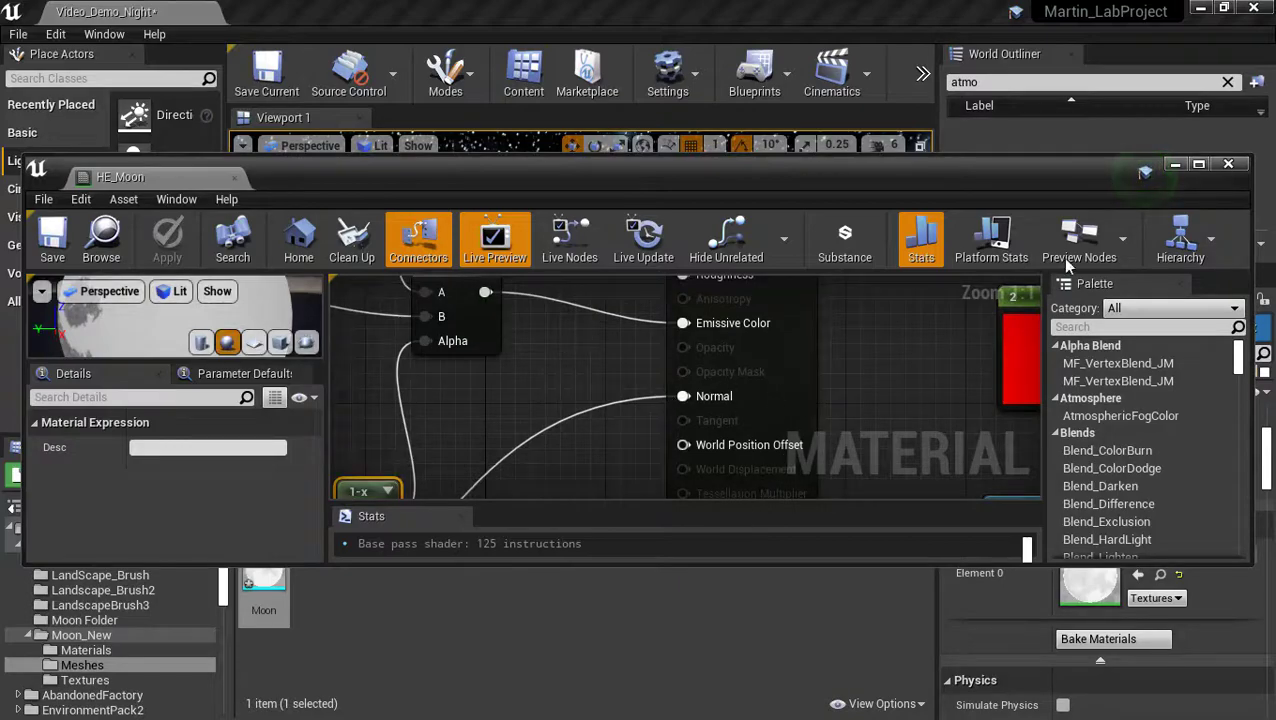
{"action": "left_click", "coordinate": [1198, 164]}
{"action": "right_click_drag", "start_coordinate": [439, 343], "coordinate": [875, 602]}
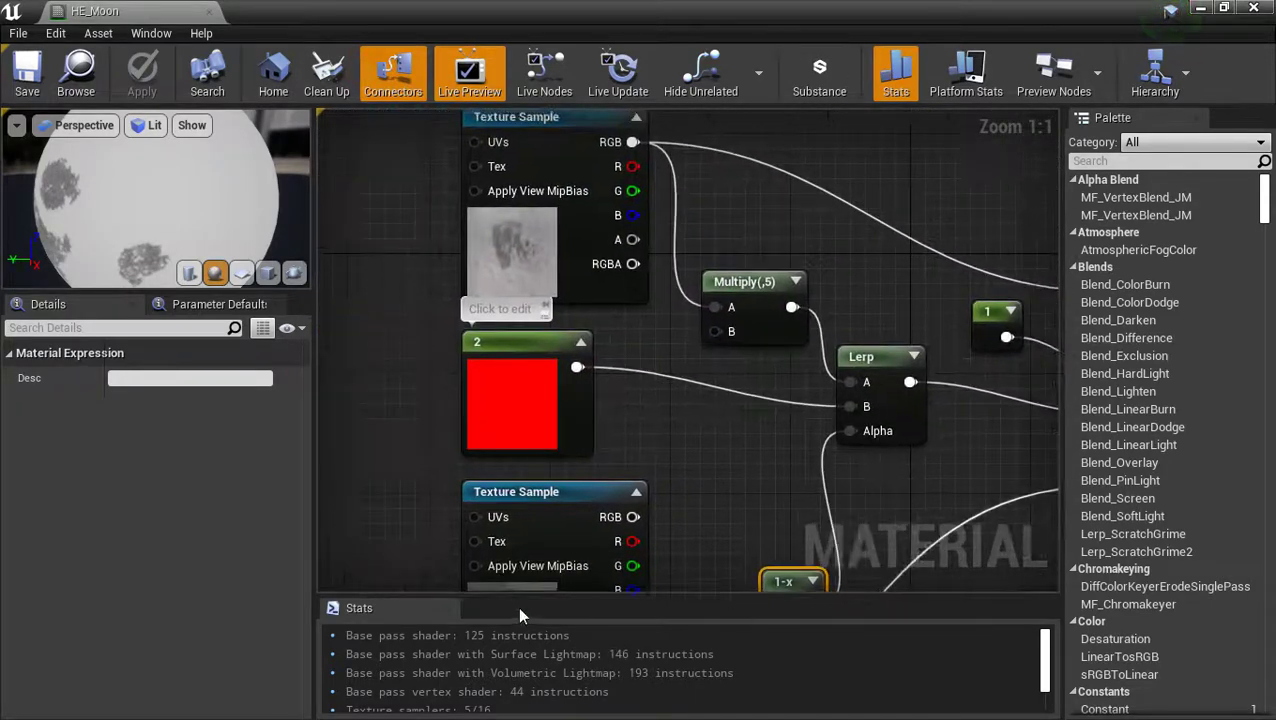
Step: Set the constant feeding the Lerp's B input to 1.0, then apply and save the material
{"action": "left_click", "coordinate": [520, 346]}
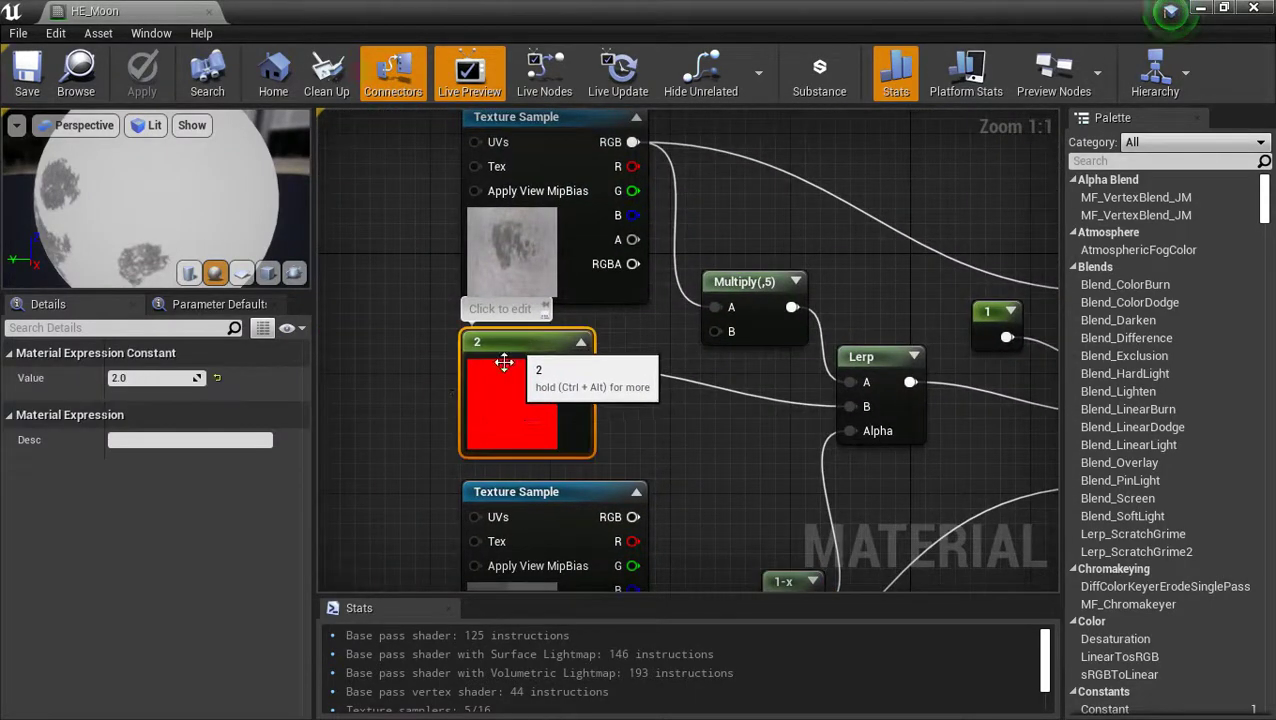
{"action": "left_click", "coordinate": [120, 378]}
{"action": "type", "text": "1"}
{"action": "key", "text": "Return"}
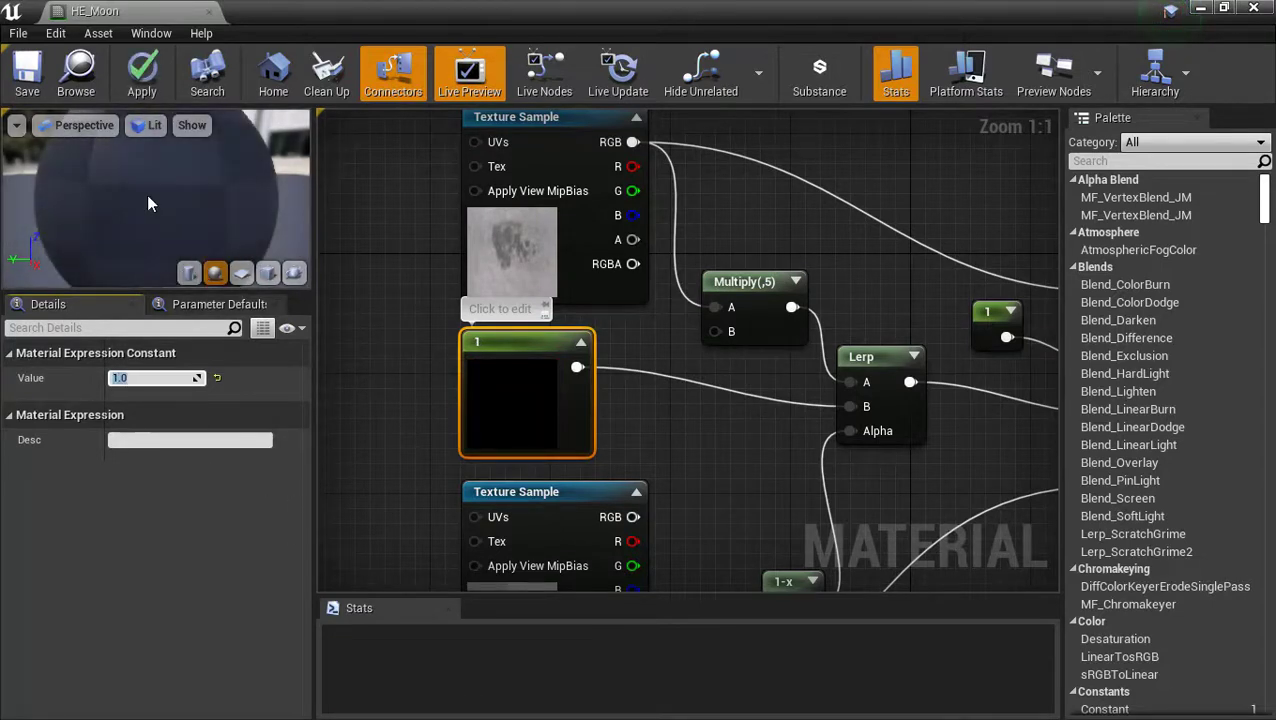
{"action": "left_click", "coordinate": [142, 75]}
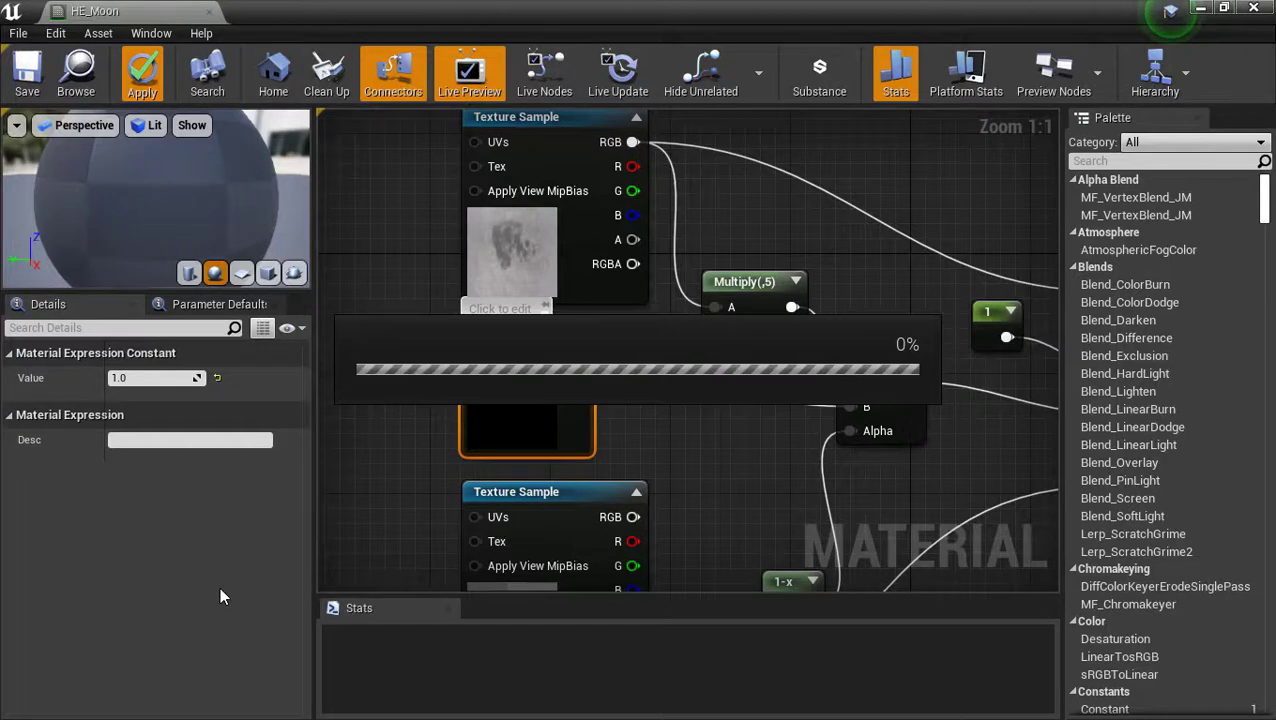
{"action": "scroll", "coordinate": [87, 201], "scroll_direction": "down", "scroll_amount": 5}
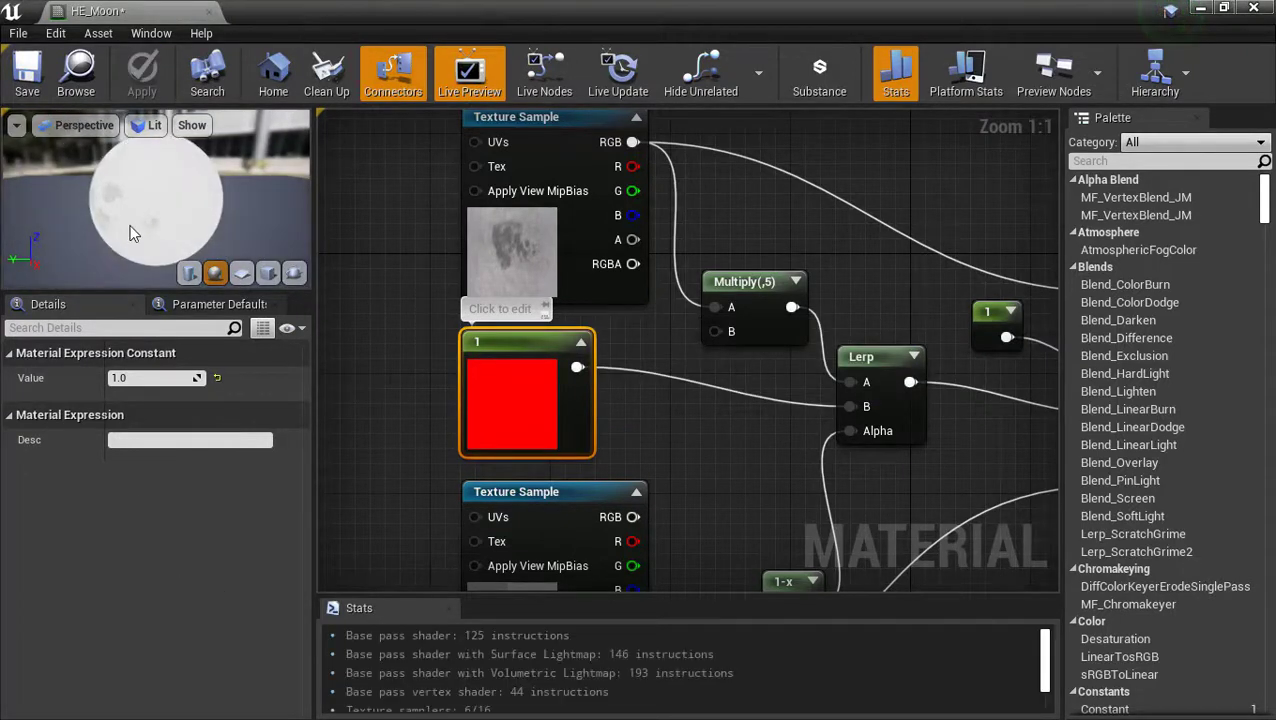
{"action": "left_click_drag", "start_coordinate": [510, 357], "coordinate": [540, 372]}
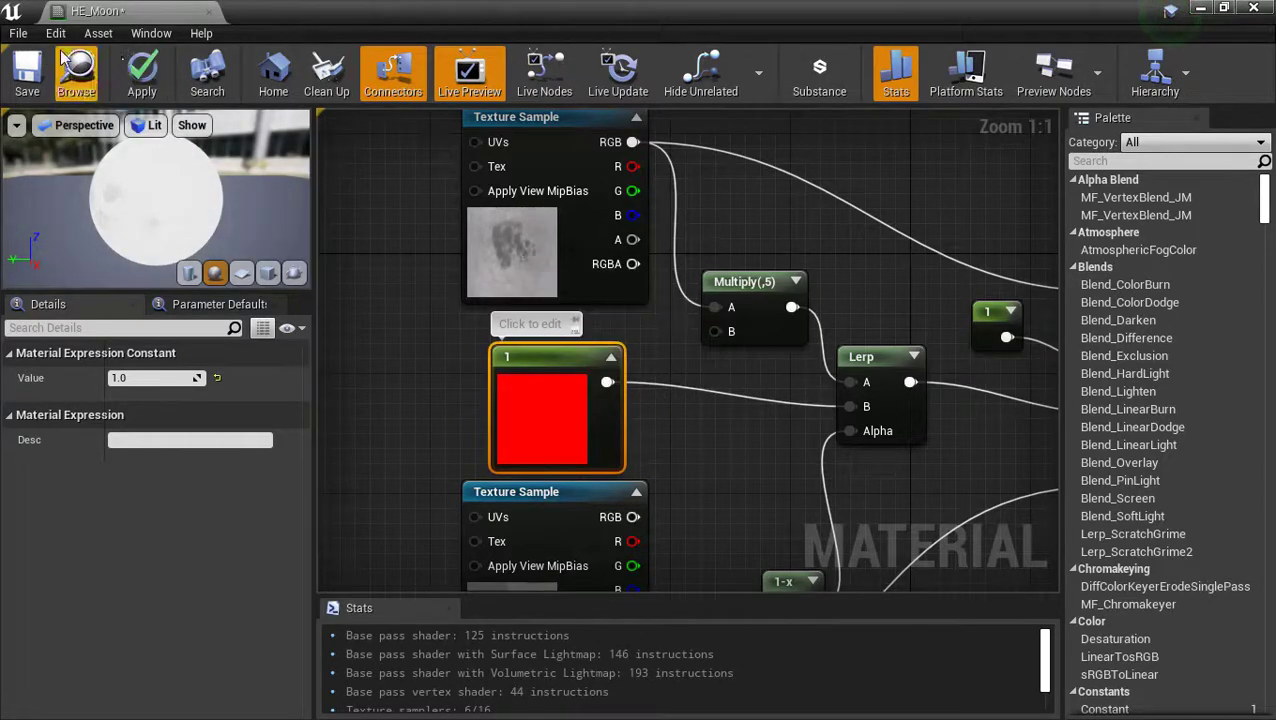
{"action": "left_click", "coordinate": [142, 72]}
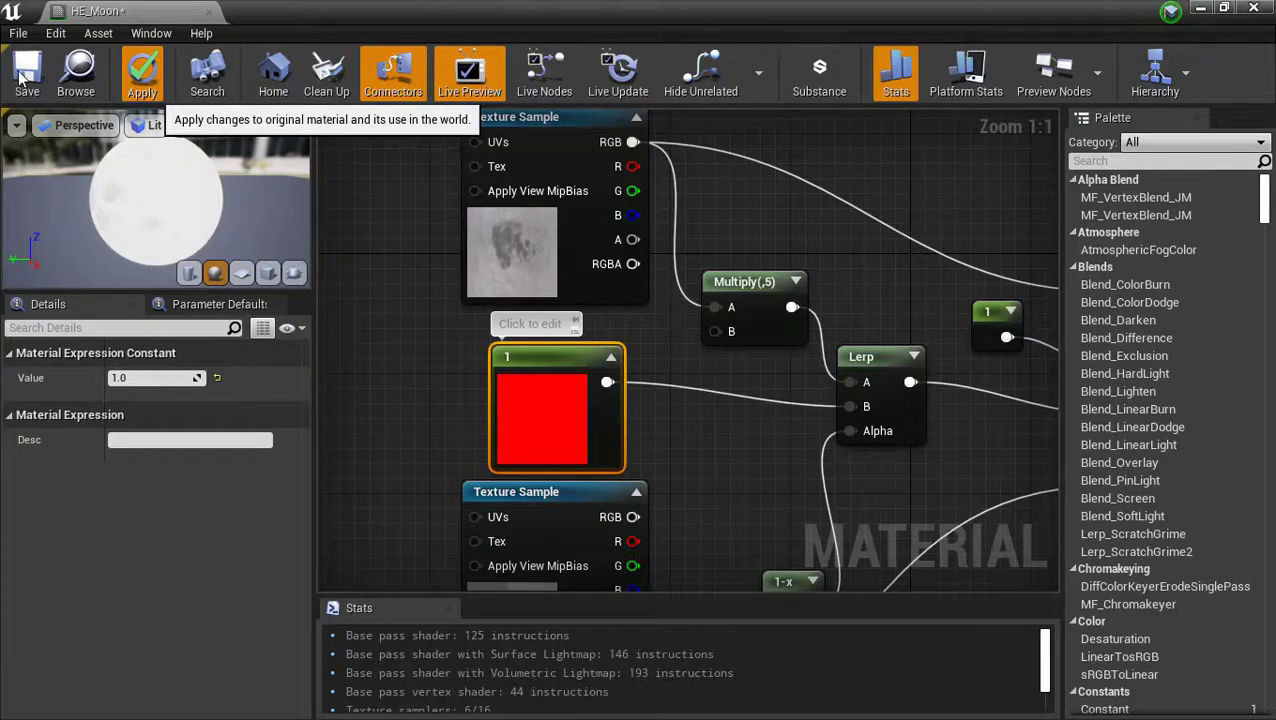
{"action": "left_click", "coordinate": [27, 72]}
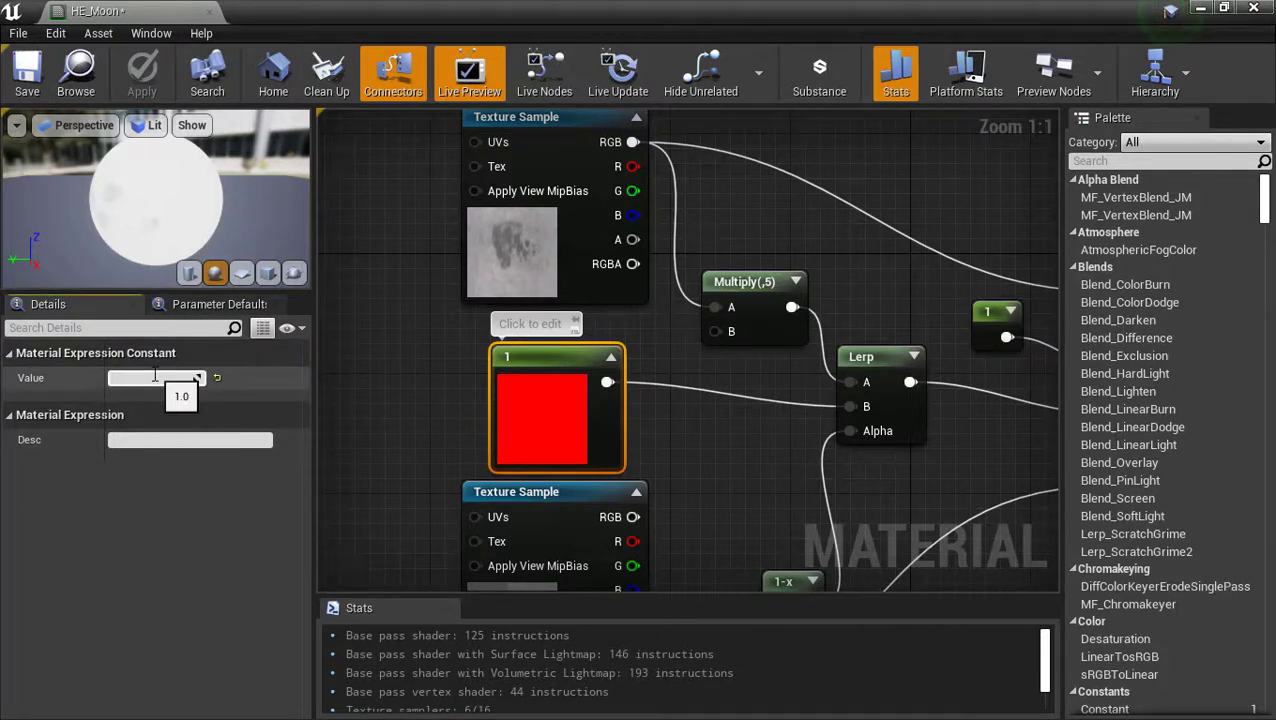
Step: Set the constant feeding the Lerp's B input to 2.0
{"action": "type", "text": "2"}
{"action": "key", "text": "Return"}
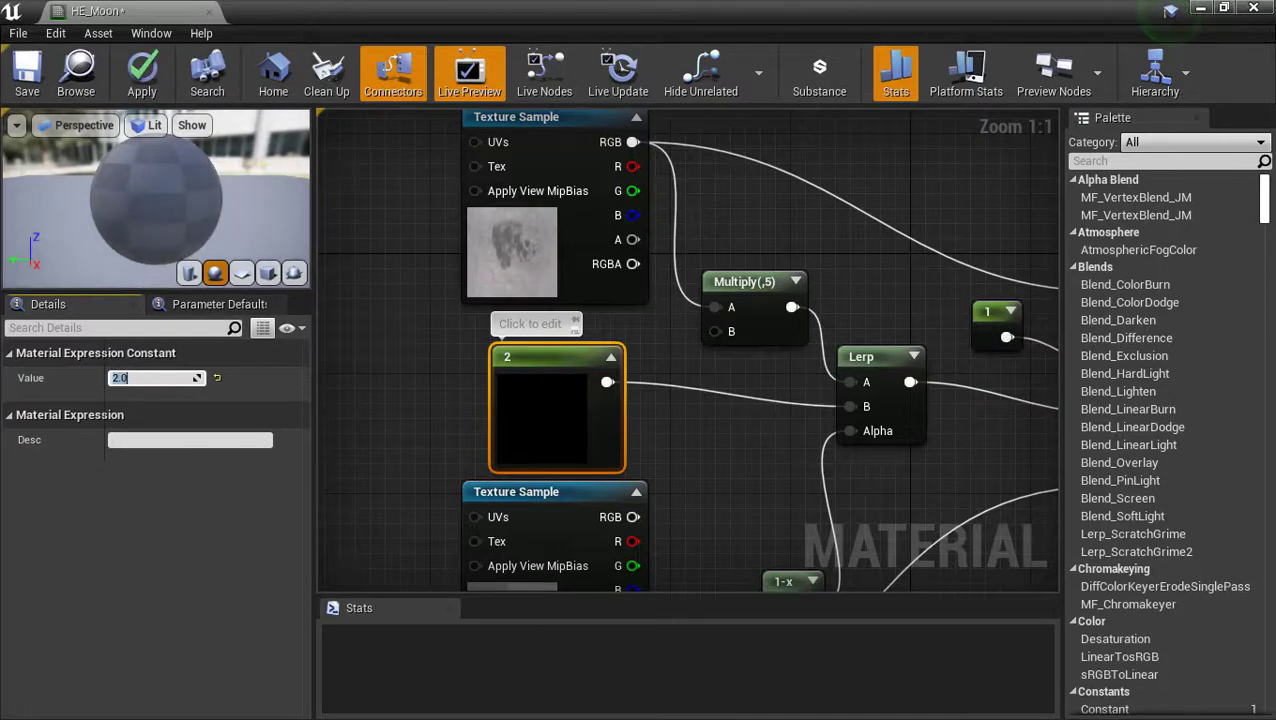
Step: Set the Const B value of the Multiply node feeding the Lerp's A input to 4.0
{"action": "right_click_drag", "start_coordinate": [756, 446], "coordinate": [665, 366]}
{"action": "right_click_drag", "start_coordinate": [675, 245], "coordinate": [653, 285]}
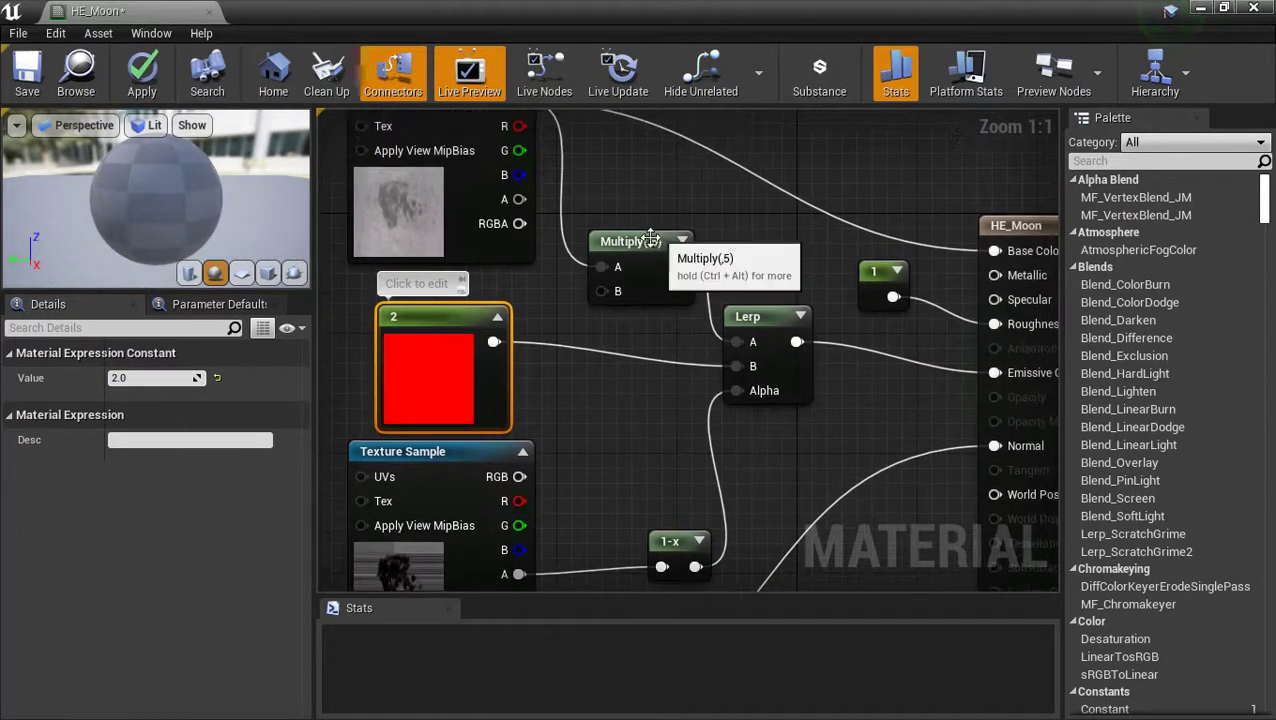
{"action": "left_click", "coordinate": [650, 240]}
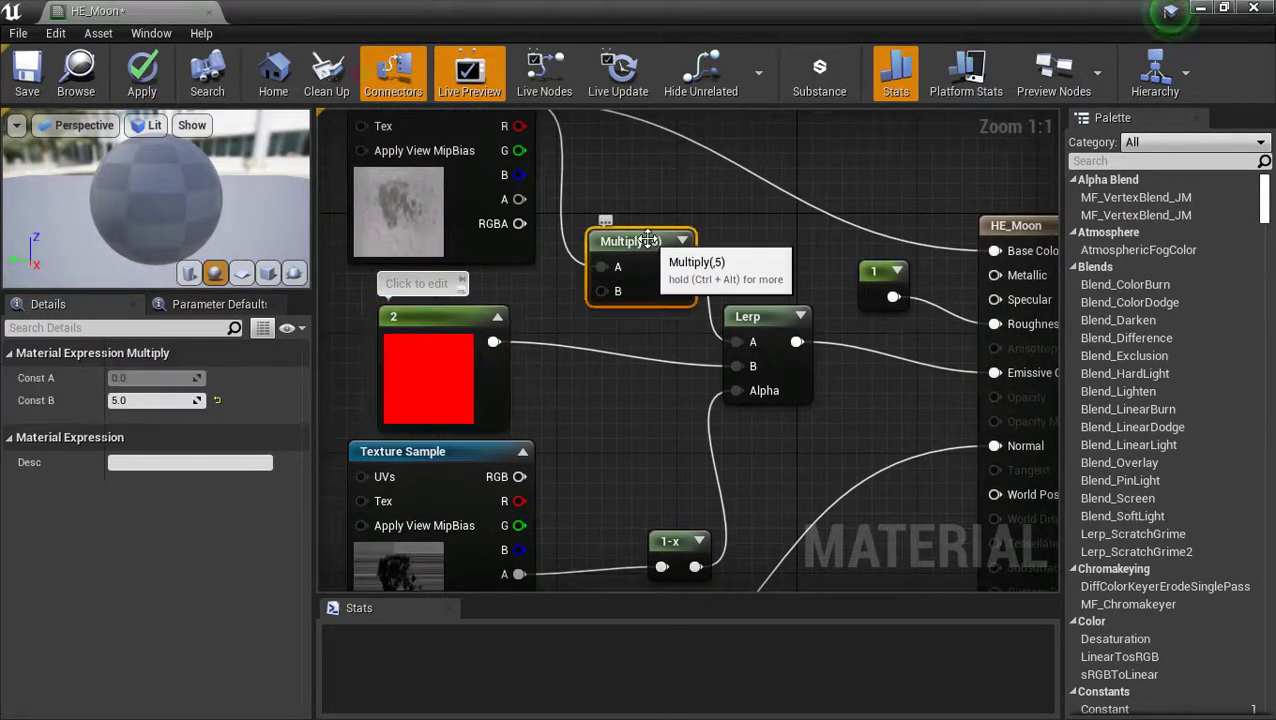
{"action": "left_click", "coordinate": [150, 400]}
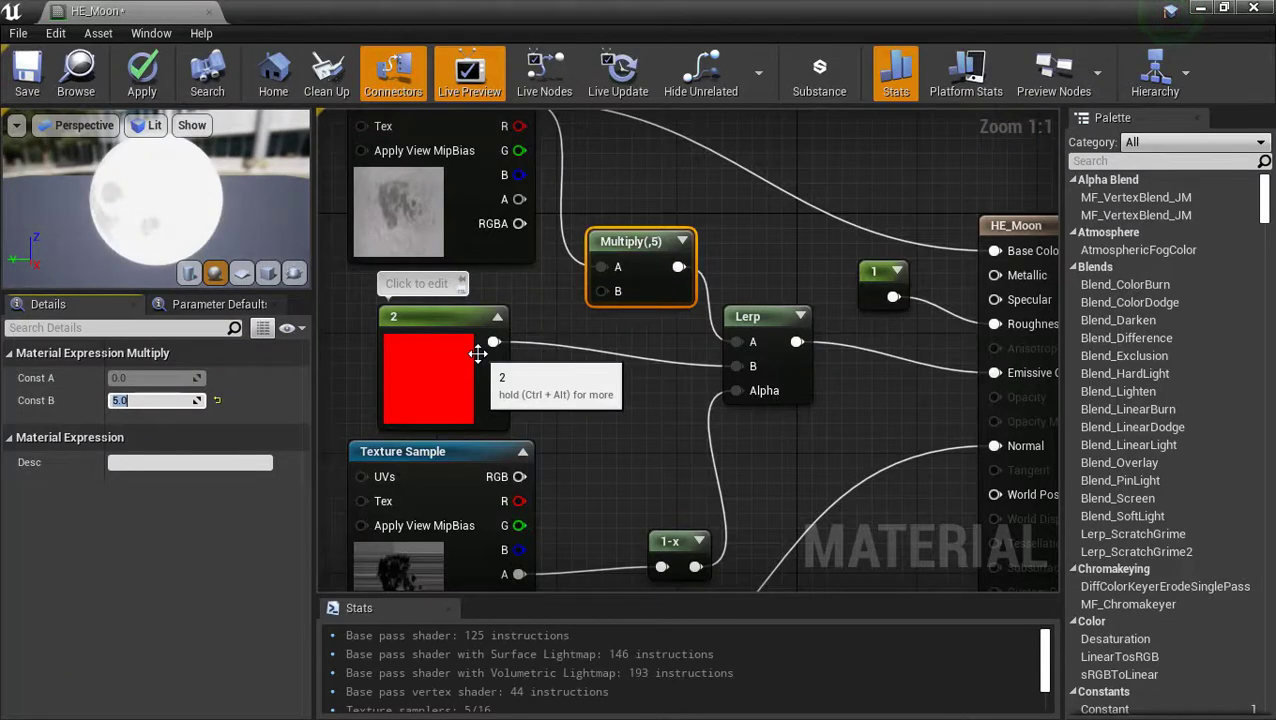
{"action": "key", "text": "Return"}
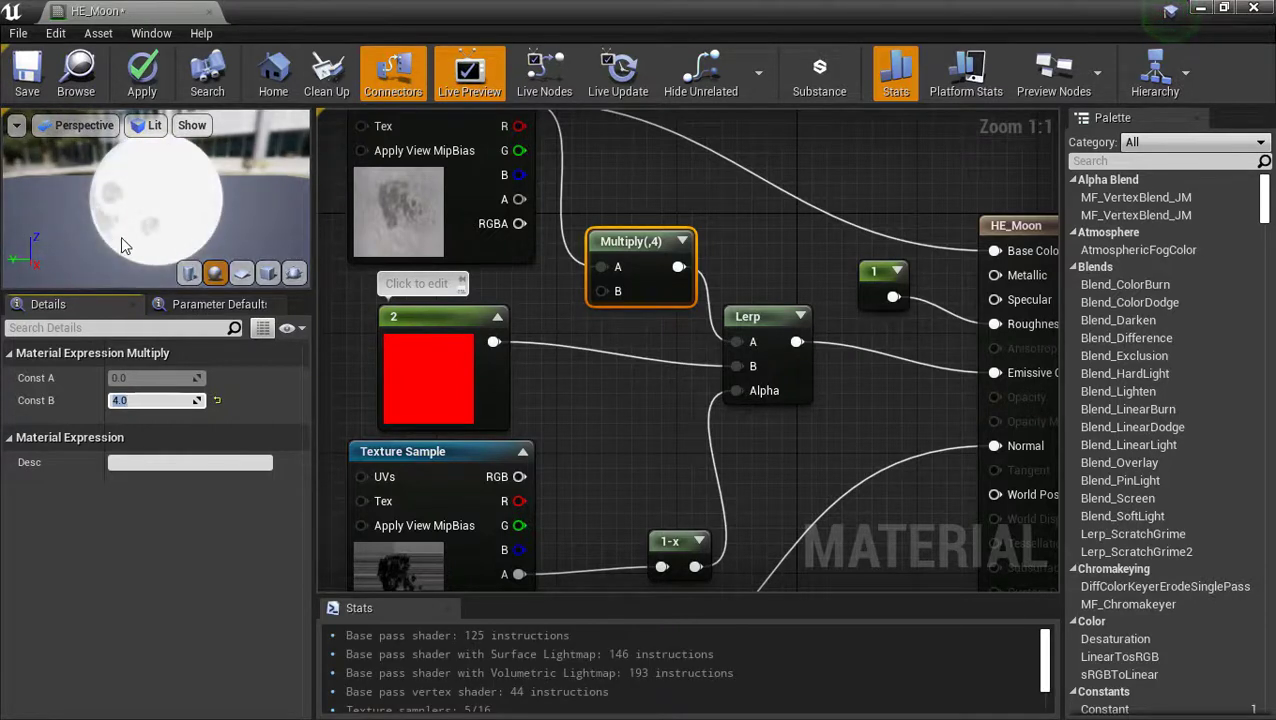
Step: Set the Multiply node's Const B to 3.0, apply the material change, and return to the level
{"action": "left_click_drag", "start_coordinate": [105, 221], "coordinate": [298, 224]}
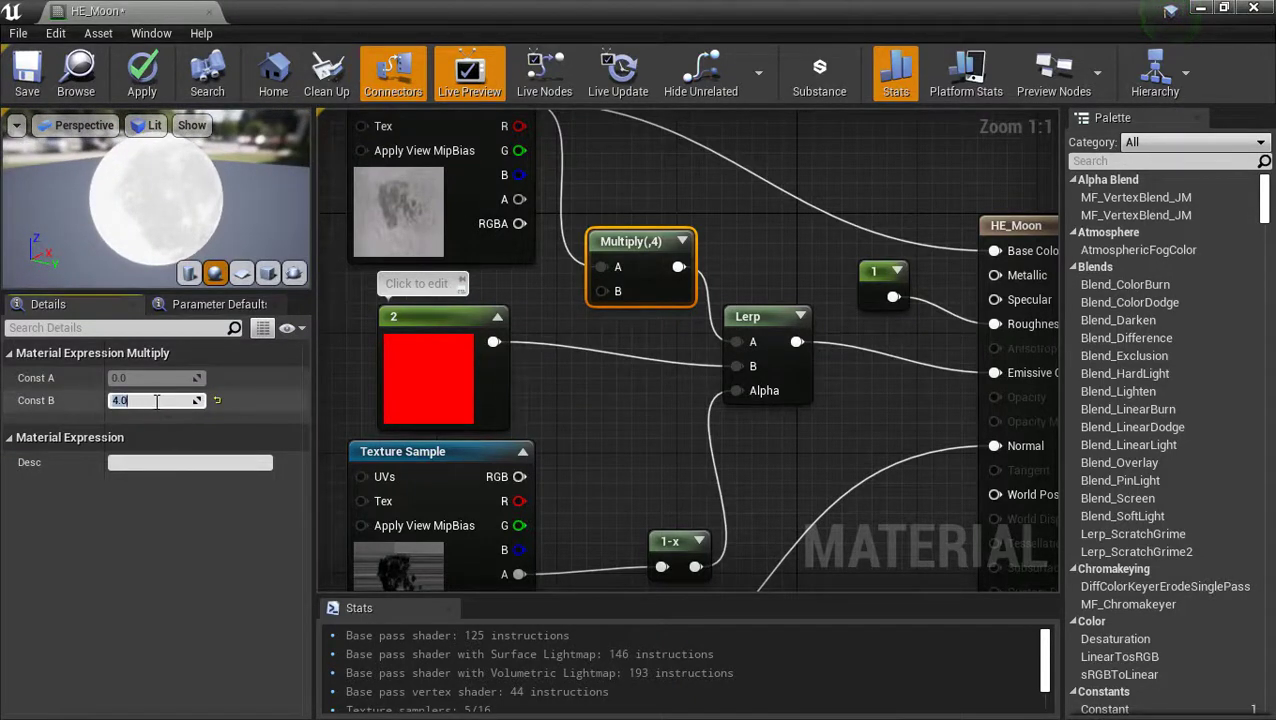
{"action": "type", "text": "3"}
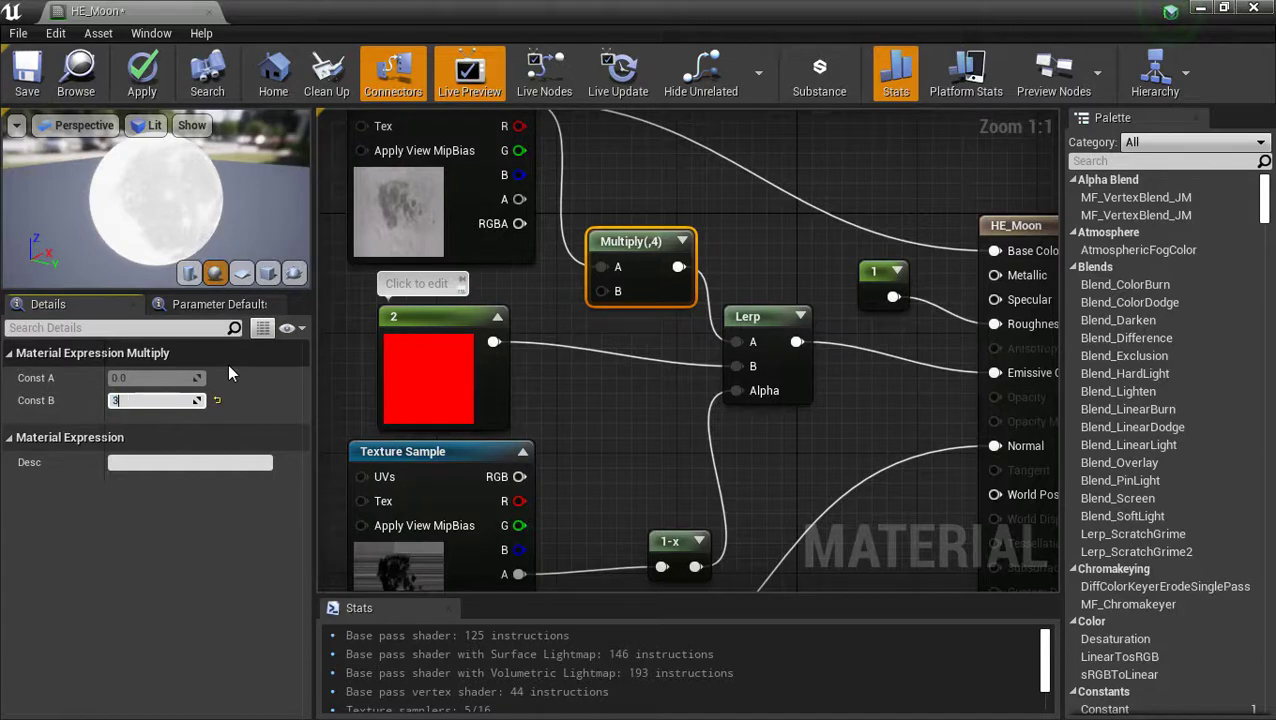
{"action": "key", "text": "Return"}
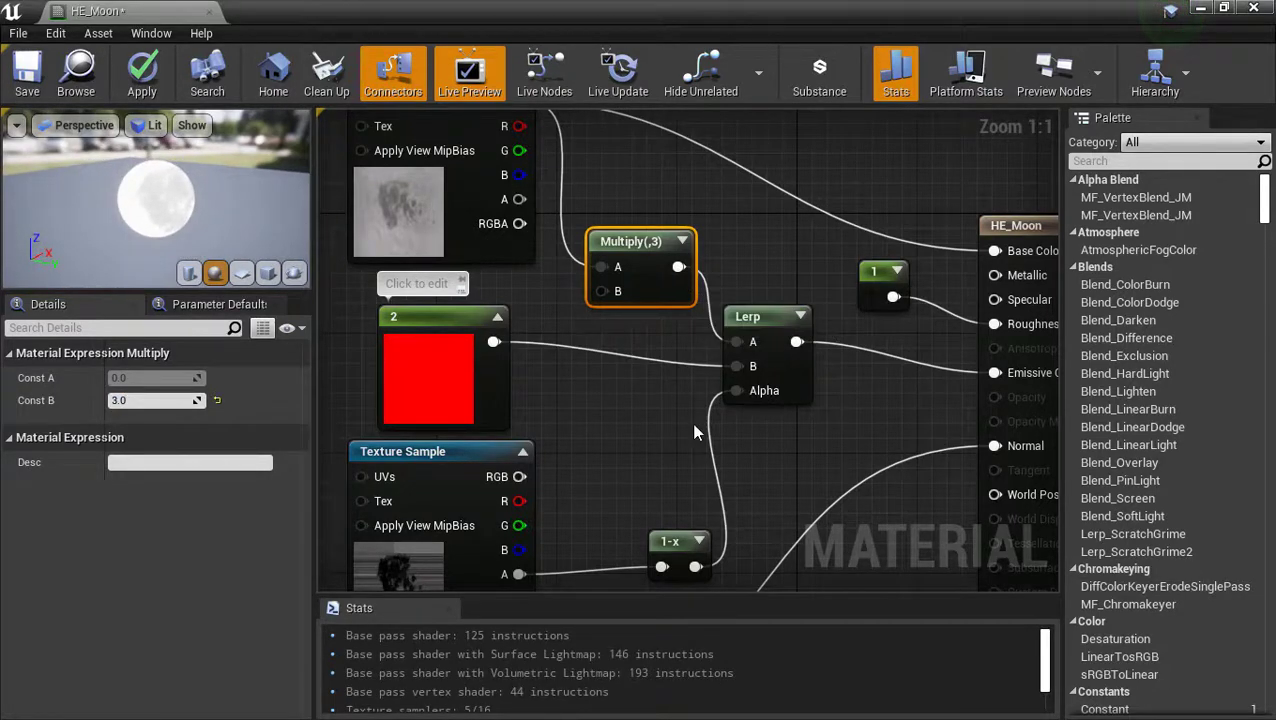
{"action": "right_click_drag", "start_coordinate": [696, 432], "coordinate": [455, 459]}
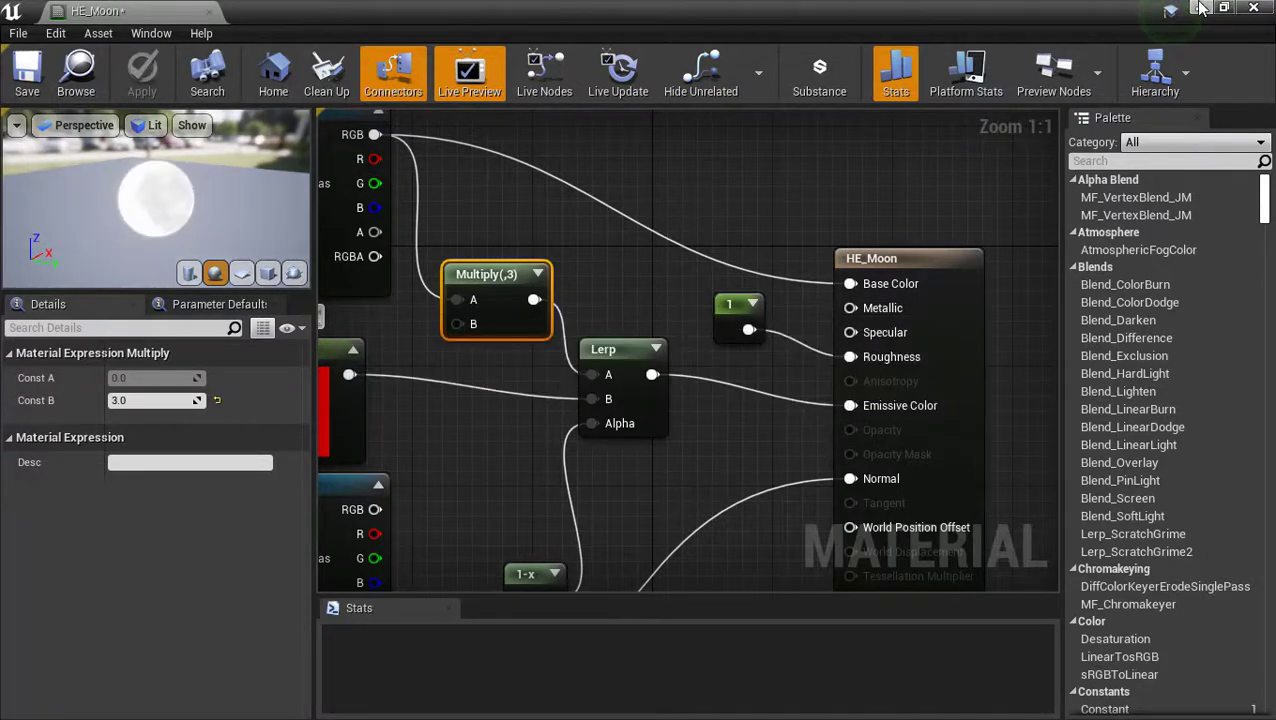
{"action": "left_click", "coordinate": [1201, 8]}
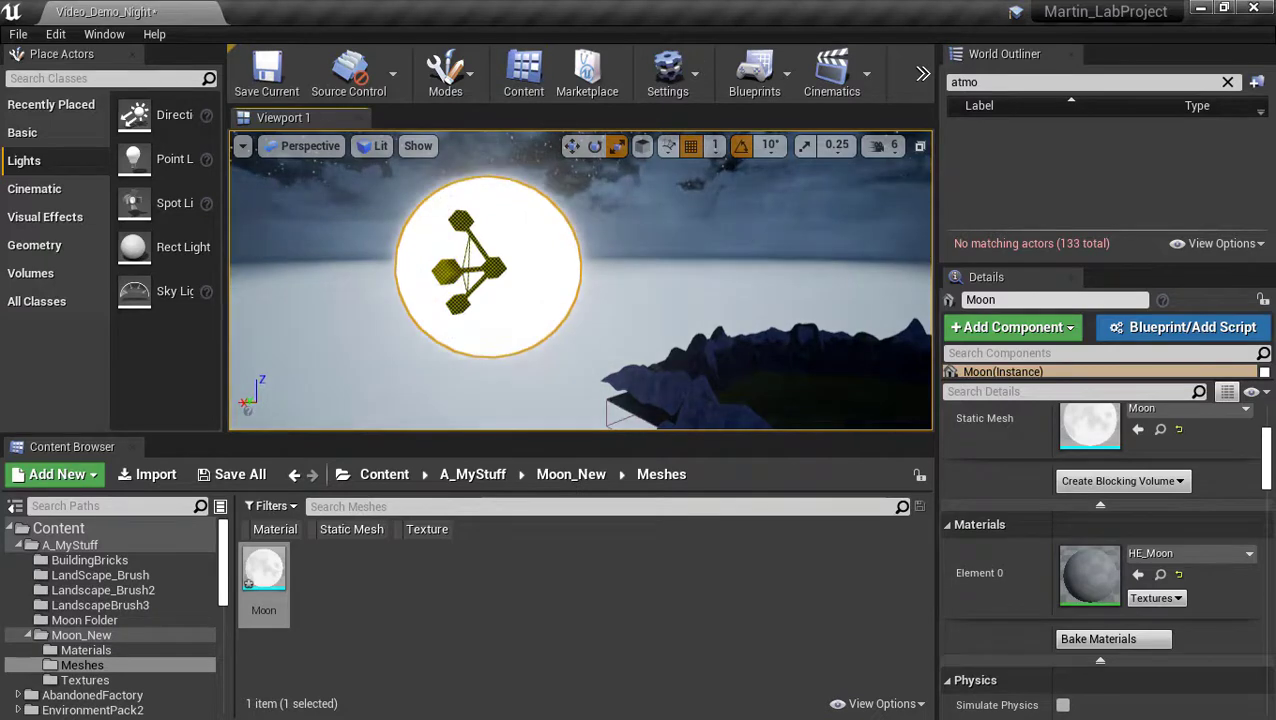
Step: Move the moon farther away from the landscape and shift it sideways along its horizontal axes
{"action": "key", "text": "r"}
{"action": "right_click_drag", "start_coordinate": [539, 276], "coordinate": [383, 220]}
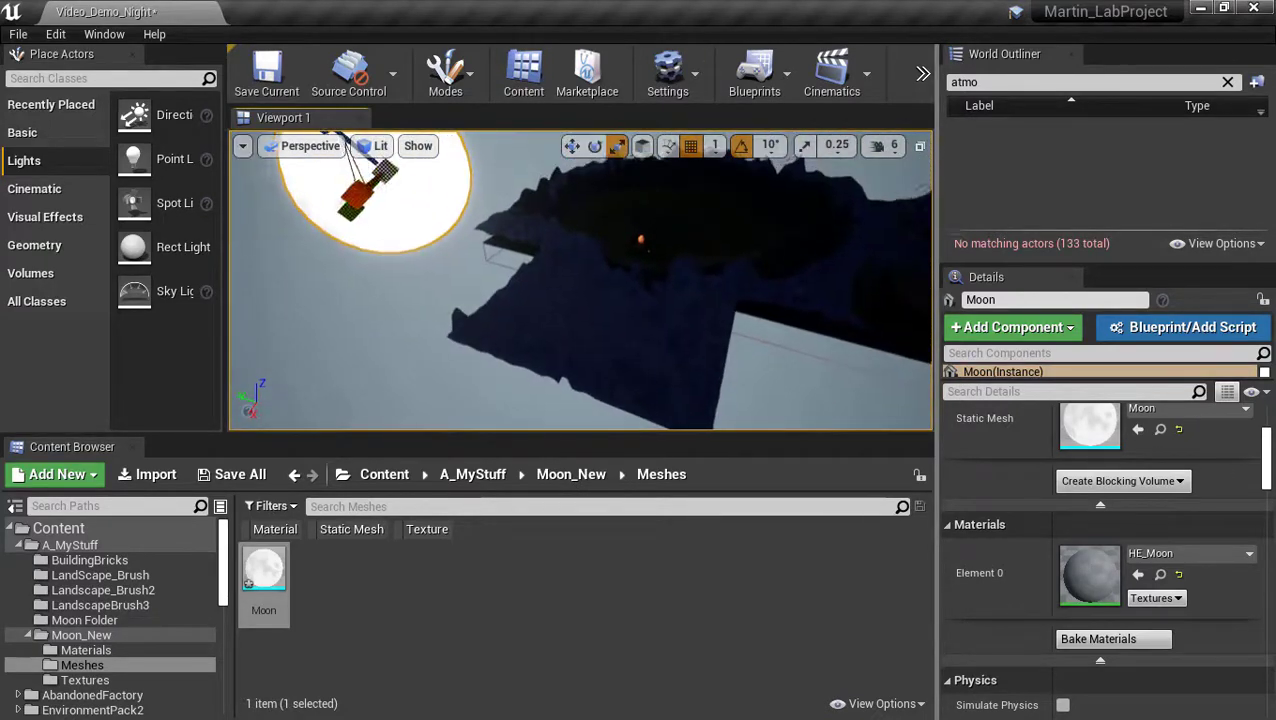
{"action": "key", "text": "f"}
{"action": "key", "text": "w"}
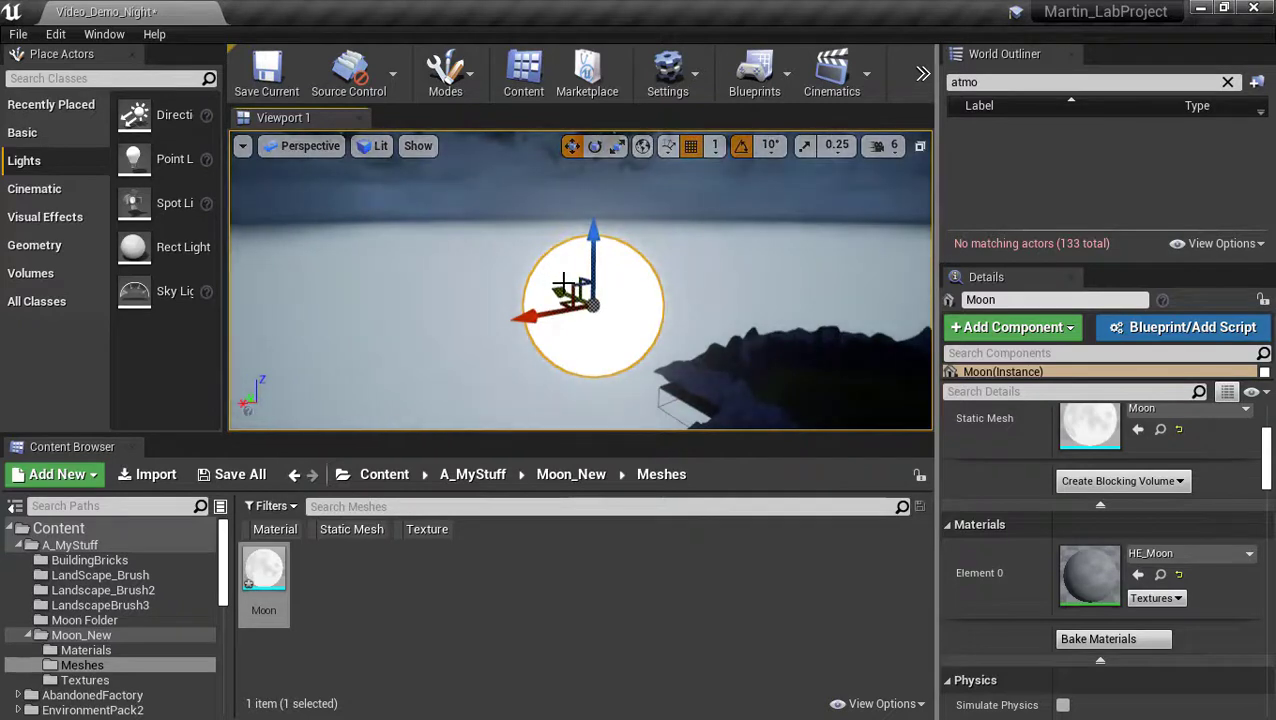
{"action": "left_click_drag", "start_coordinate": [565, 285], "coordinate": [517, 278]}
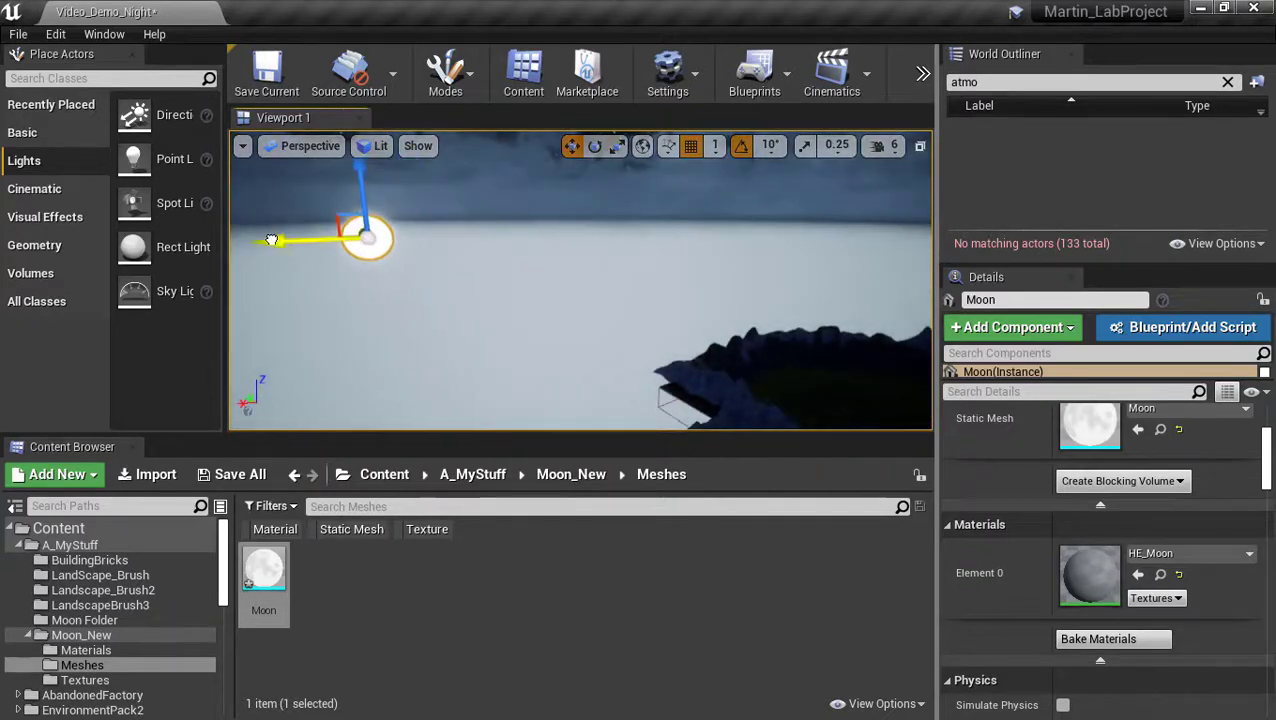
{"action": "left_click_drag", "start_coordinate": [271, 240], "coordinate": [256, 240]}
Step: Play the level to check the sky from the ground after moving the moon, and end the session
{"action": "left_click", "coordinate": [922, 73]}
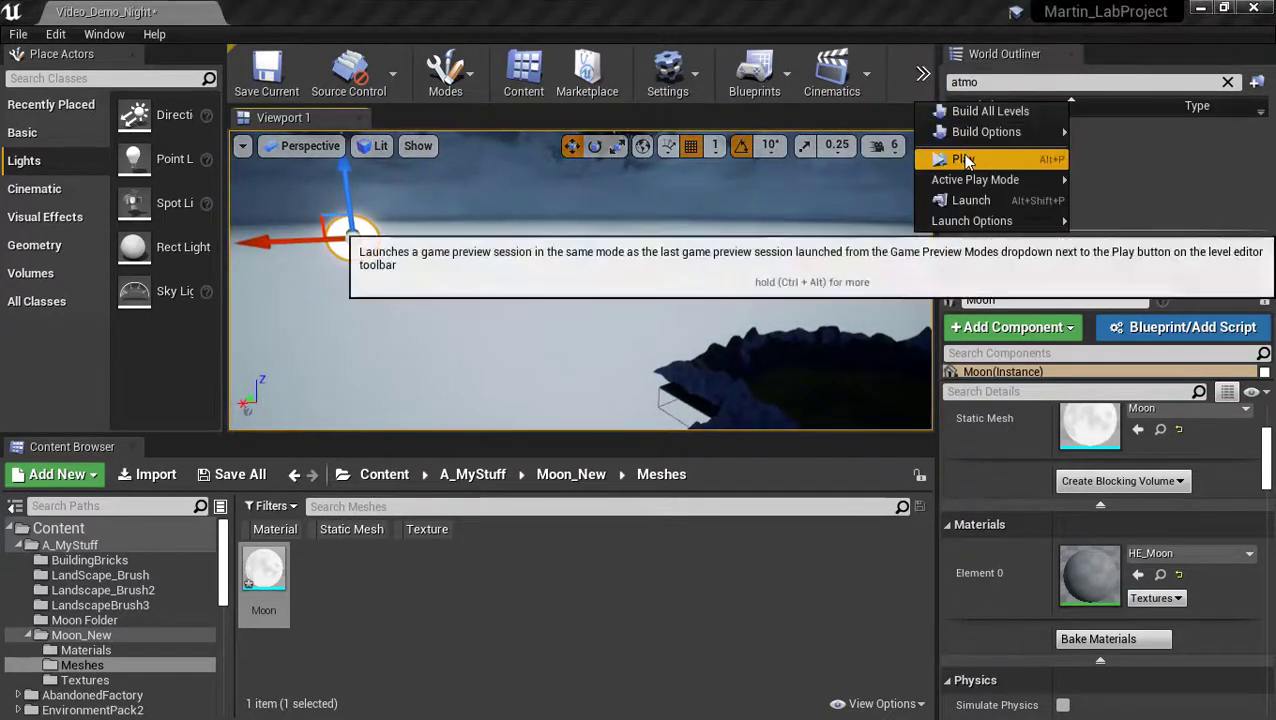
{"action": "left_click", "coordinate": [955, 154]}
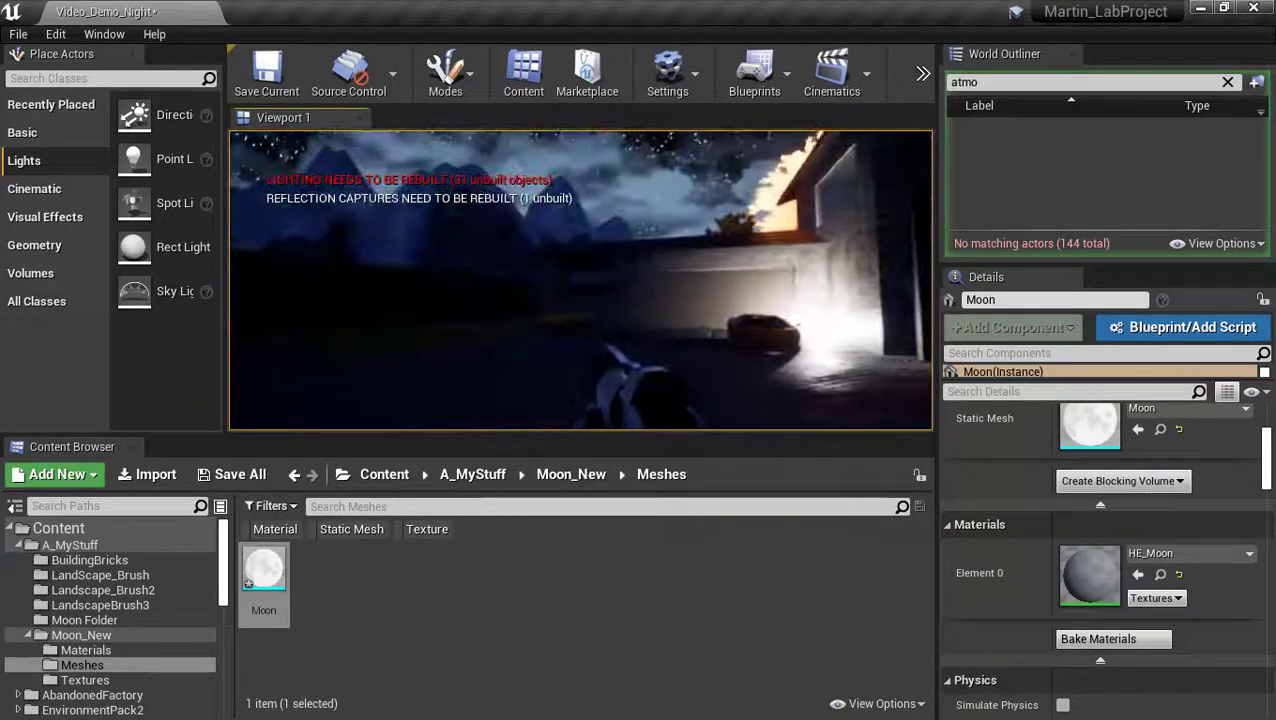
{"action": "key", "text": "Escape"}
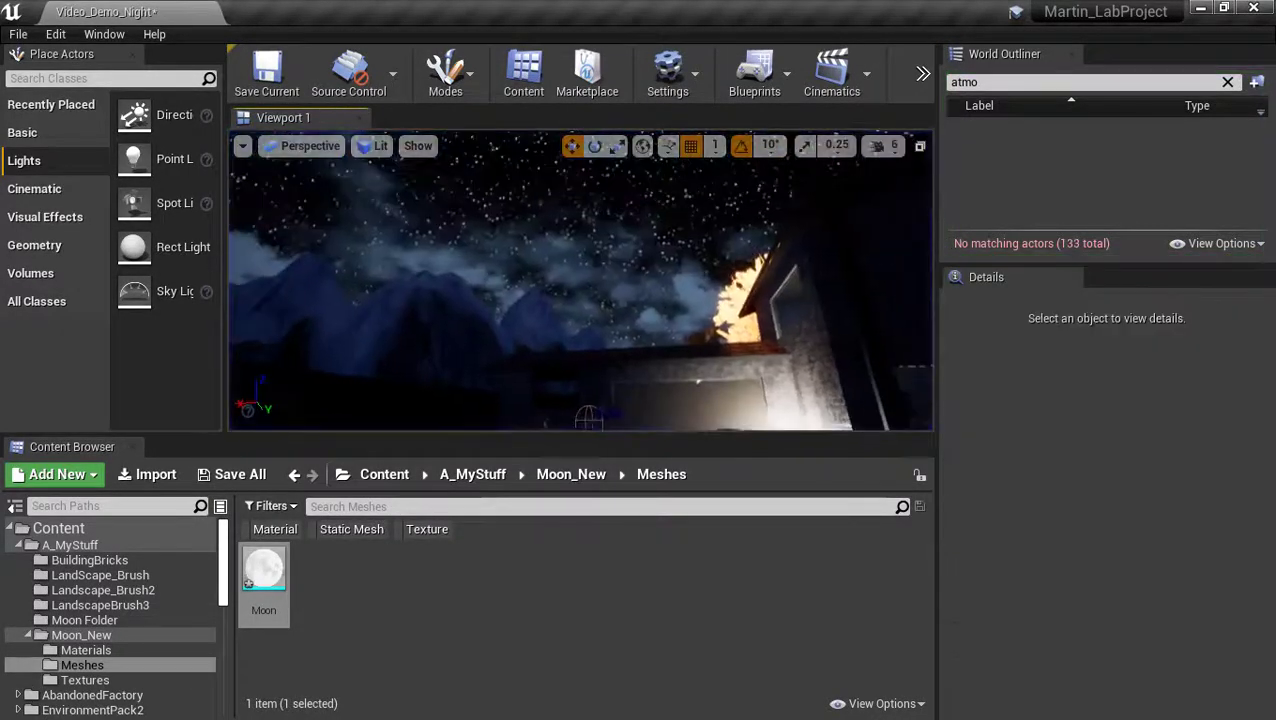
Step: Select the moon again and play the level, walking around to check the moon above the mountains
{"action": "right_click_drag", "start_coordinate": [636, 331], "coordinate": [594, 328]}
{"action": "left_click", "coordinate": [616, 240]}
{"action": "key", "text": "s"}
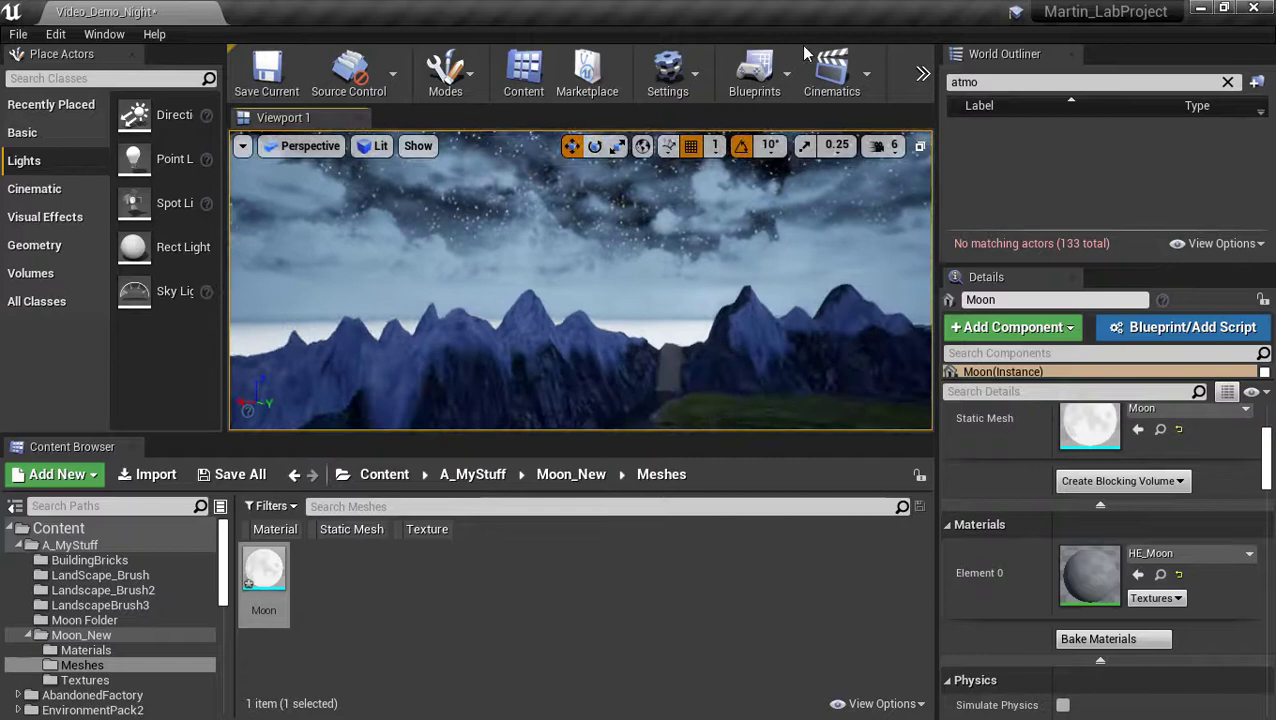
{"action": "left_click", "coordinate": [922, 75]}
{"action": "mouse_move", "coordinate": [962, 177]}
{"action": "left_click", "coordinate": [741, 401]}
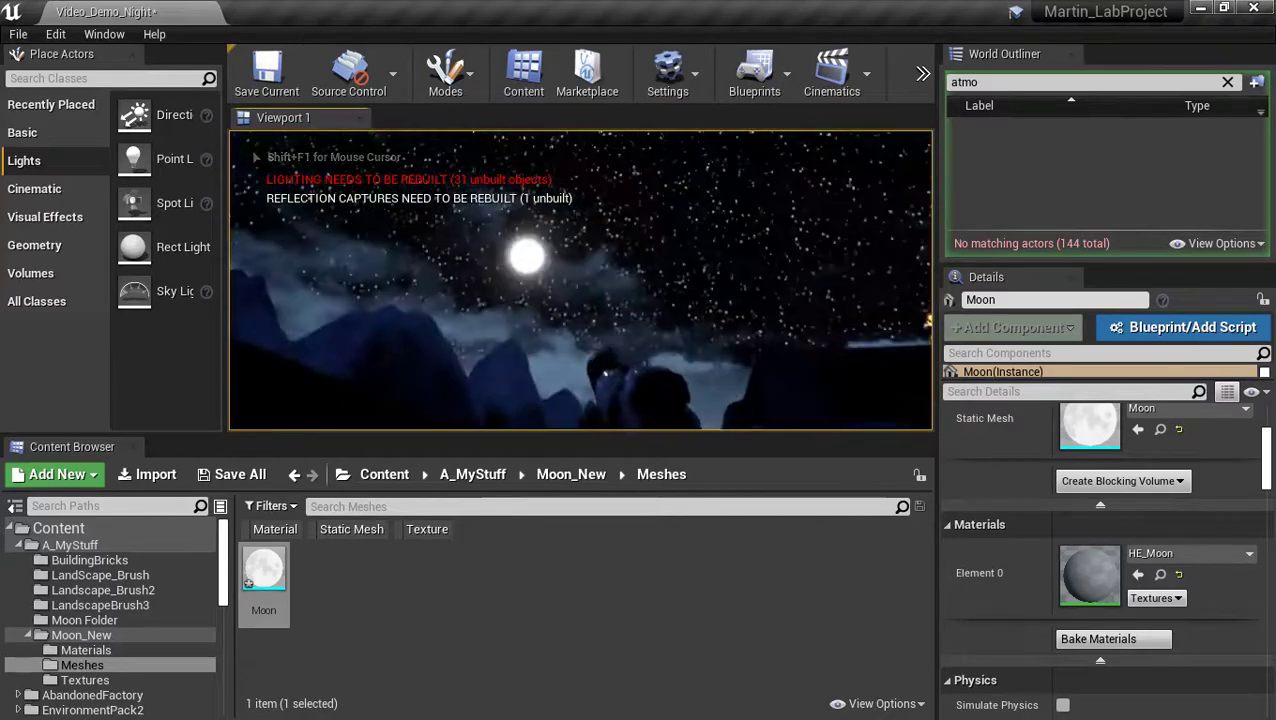
{"action": "key", "text": "w"}
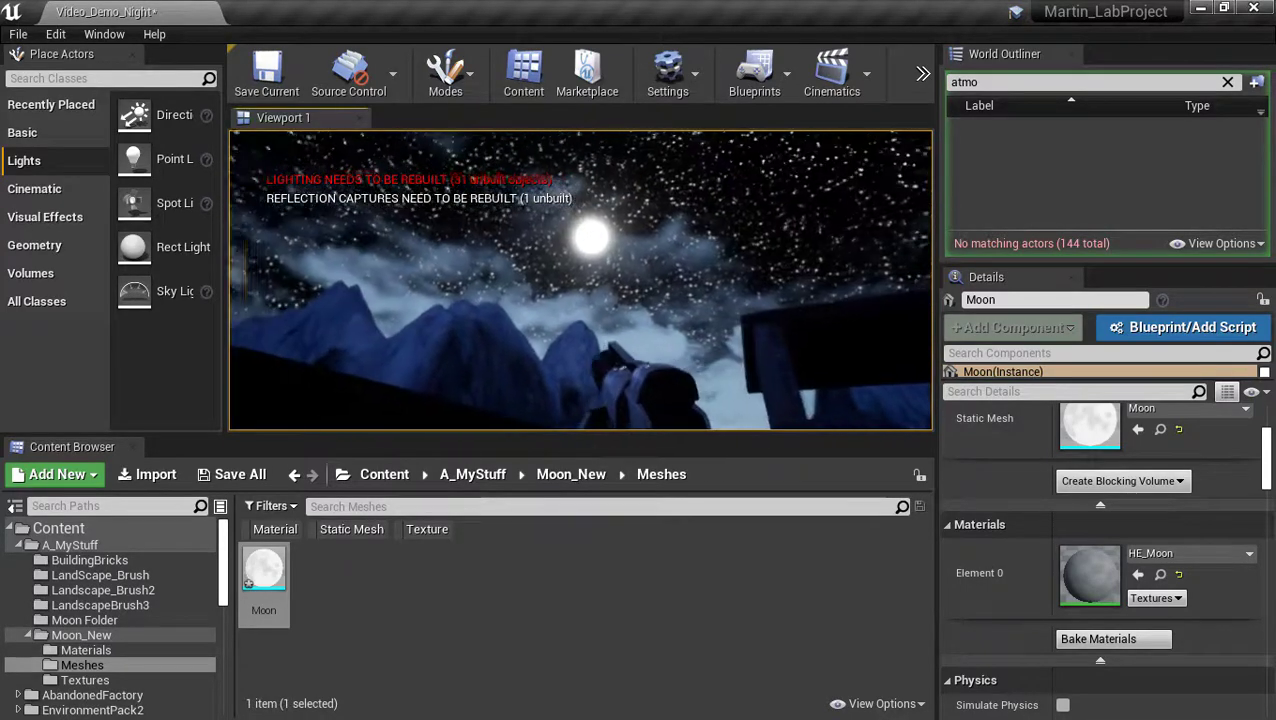
{"action": "key", "text": "w"}
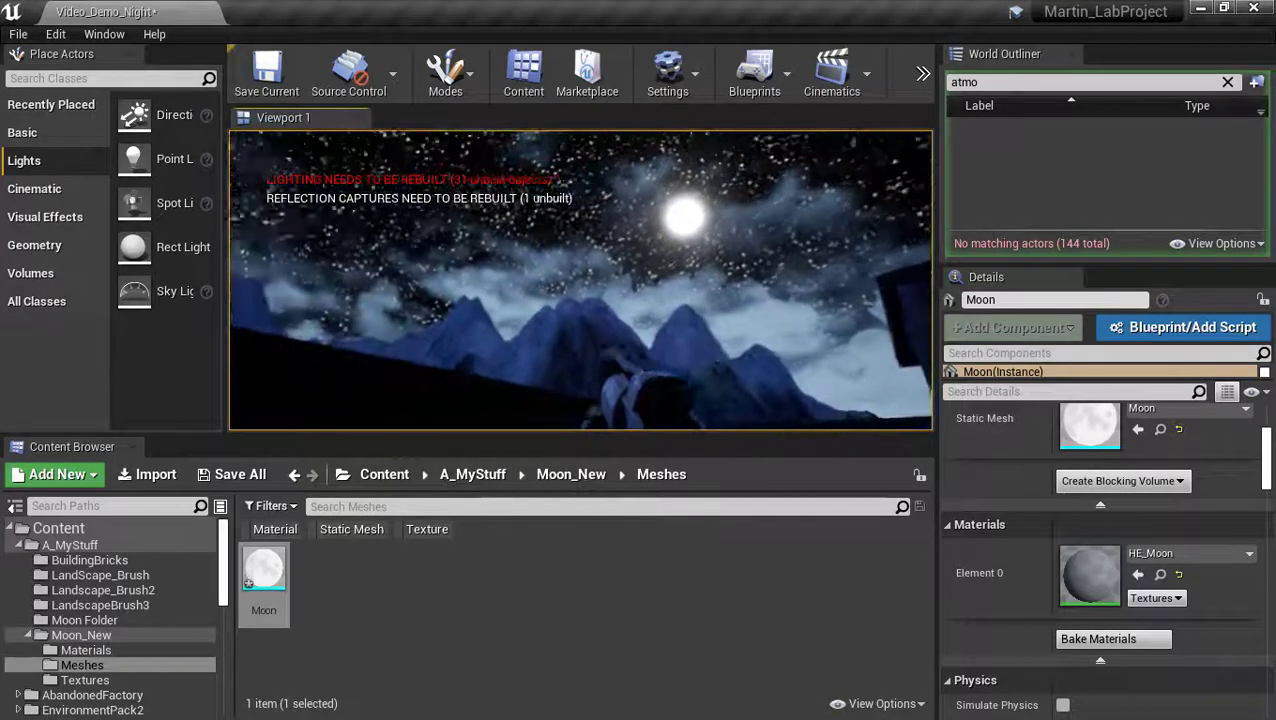
{"action": "key", "text": "w"}
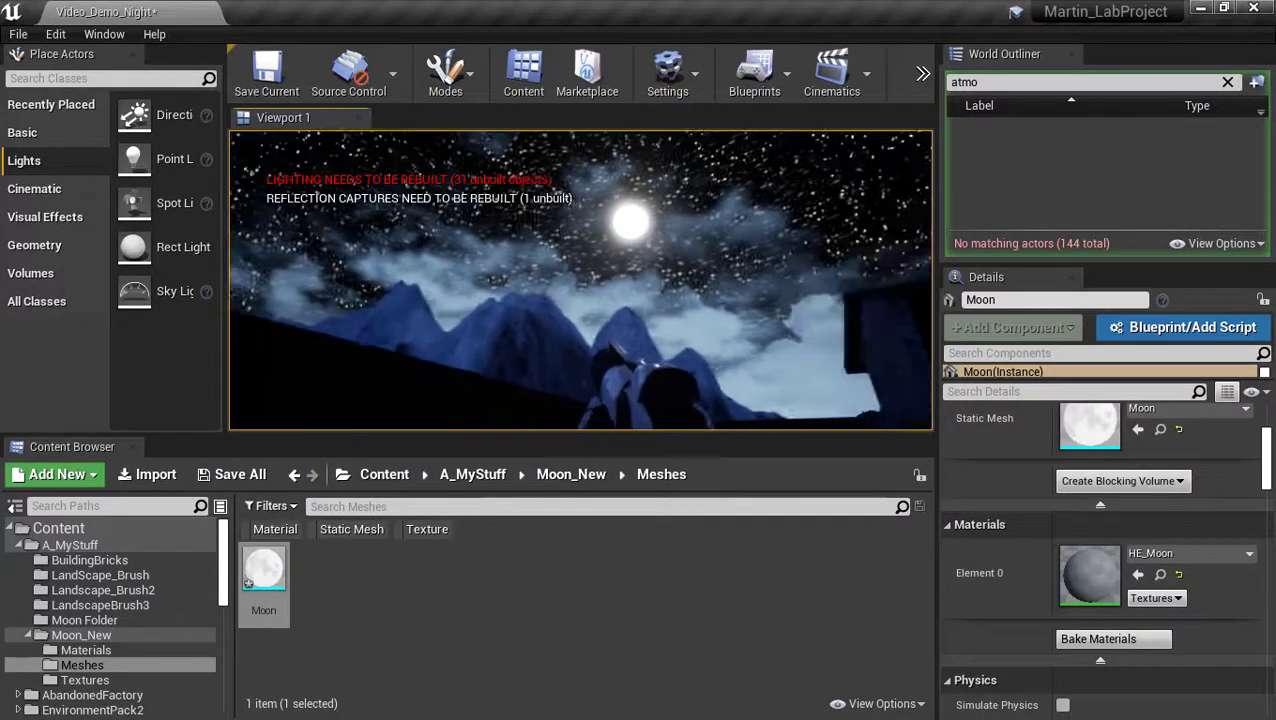
{"action": "key", "text": "w"}
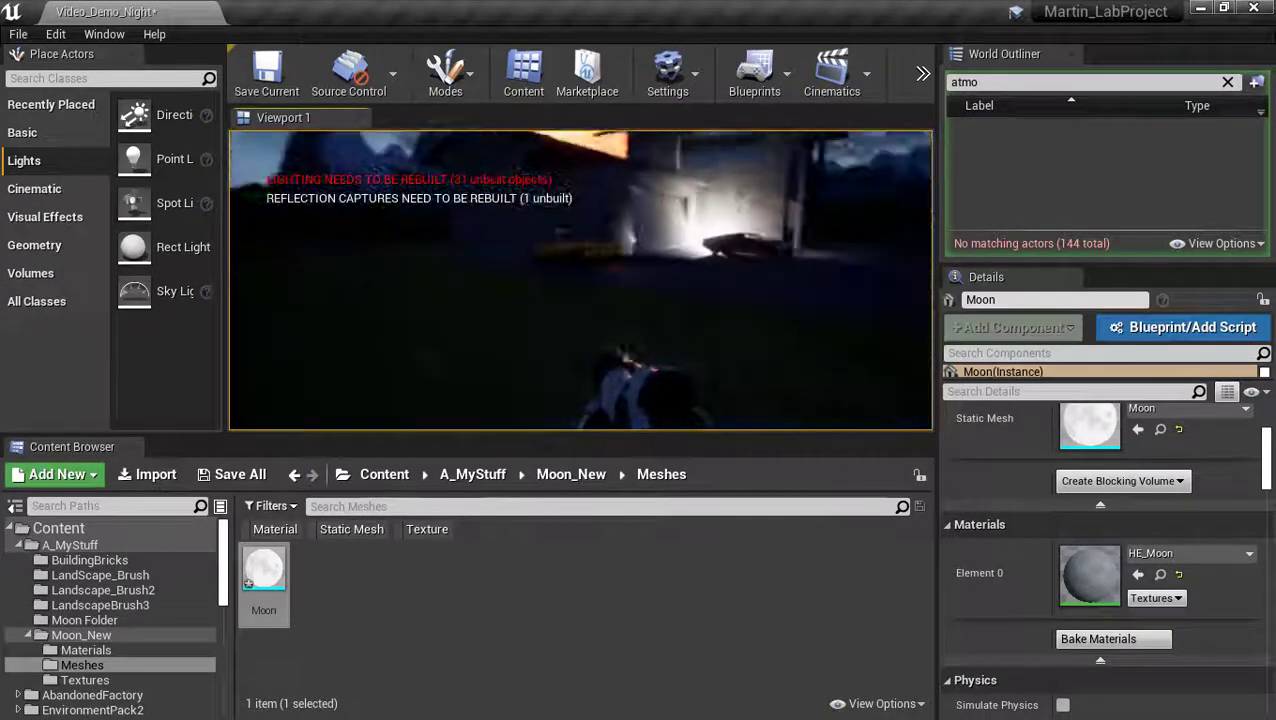
{"action": "key", "text": "s"}
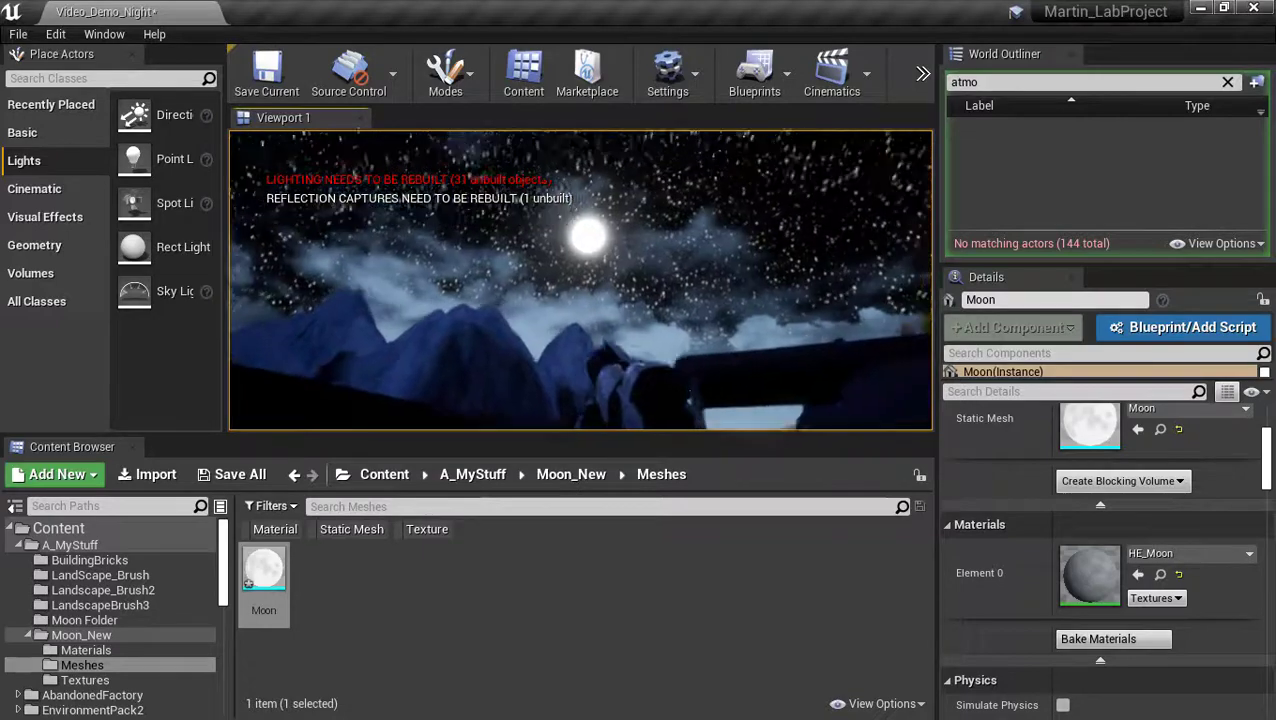
{"action": "key", "text": "w"}
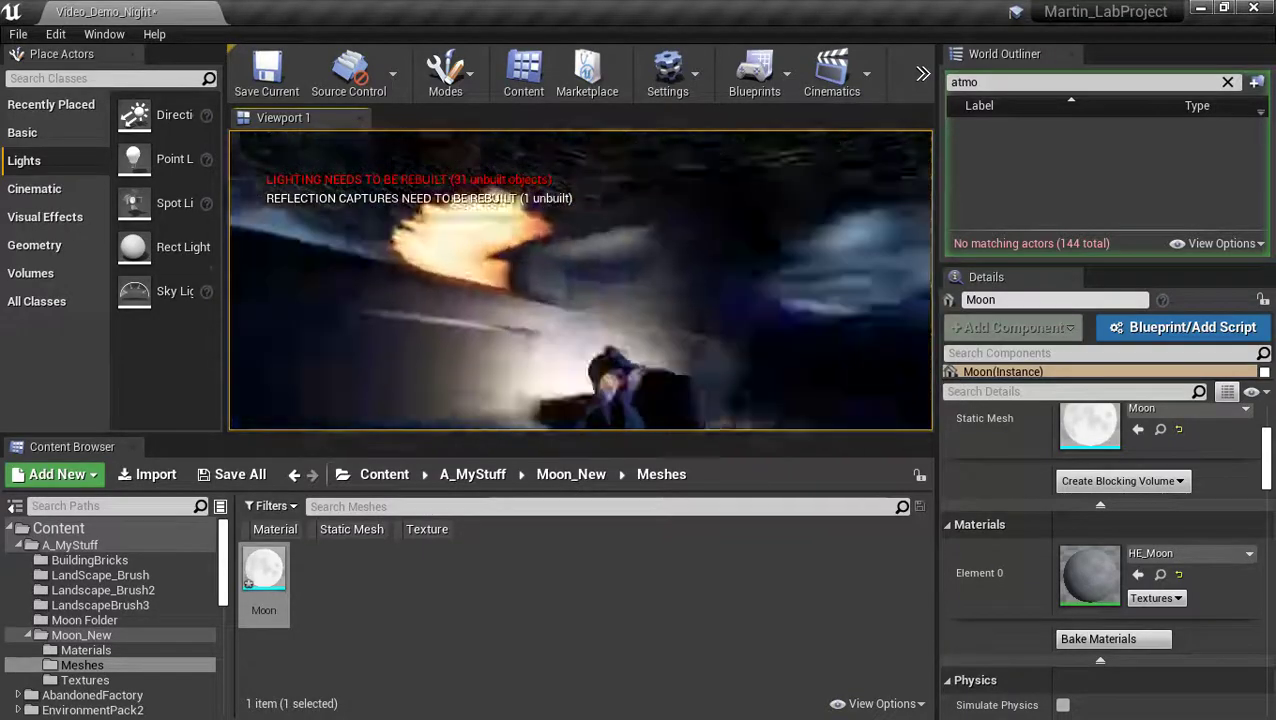